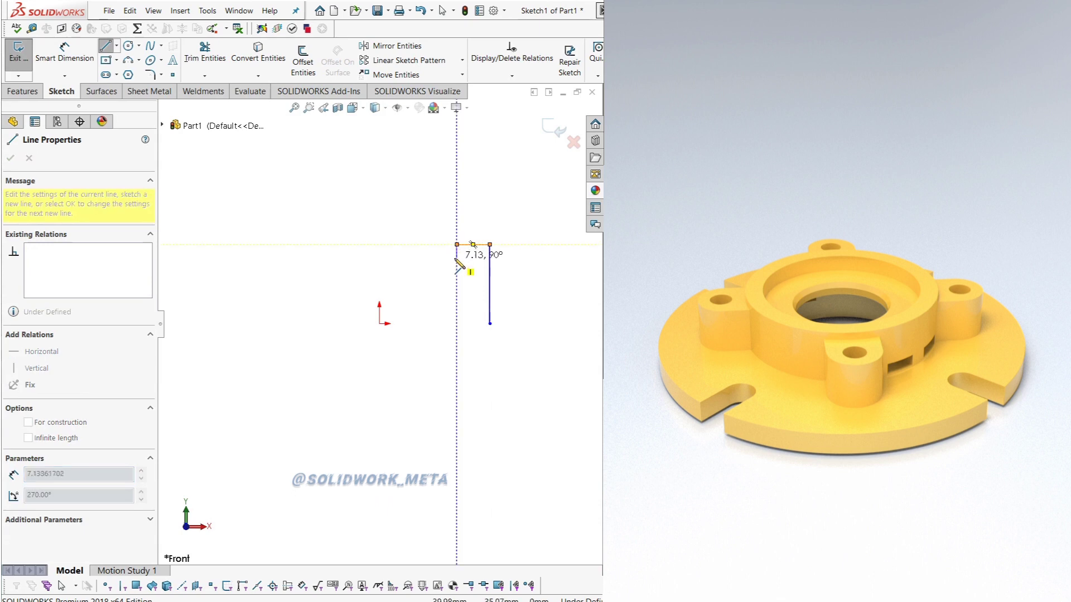
Step: Continue the stepped hub profile with perpendicular lines, ending with a vertical outer wall about 66 mm long
{"action": "left_click", "coordinate": [456, 259]}
{"action": "left_click", "coordinate": [424, 259]}
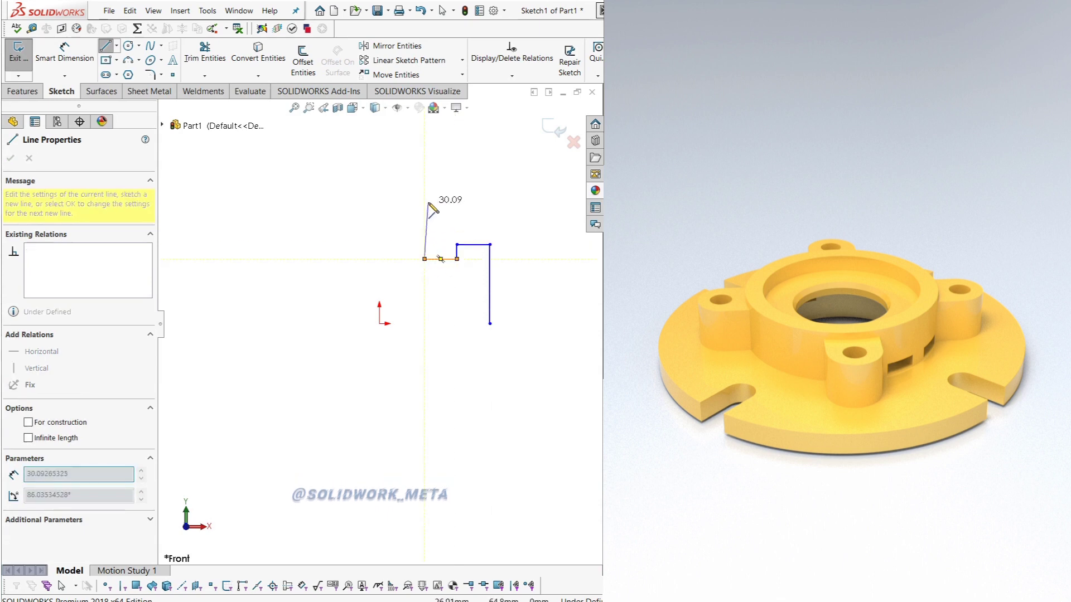
{"action": "left_click", "coordinate": [424, 201]}
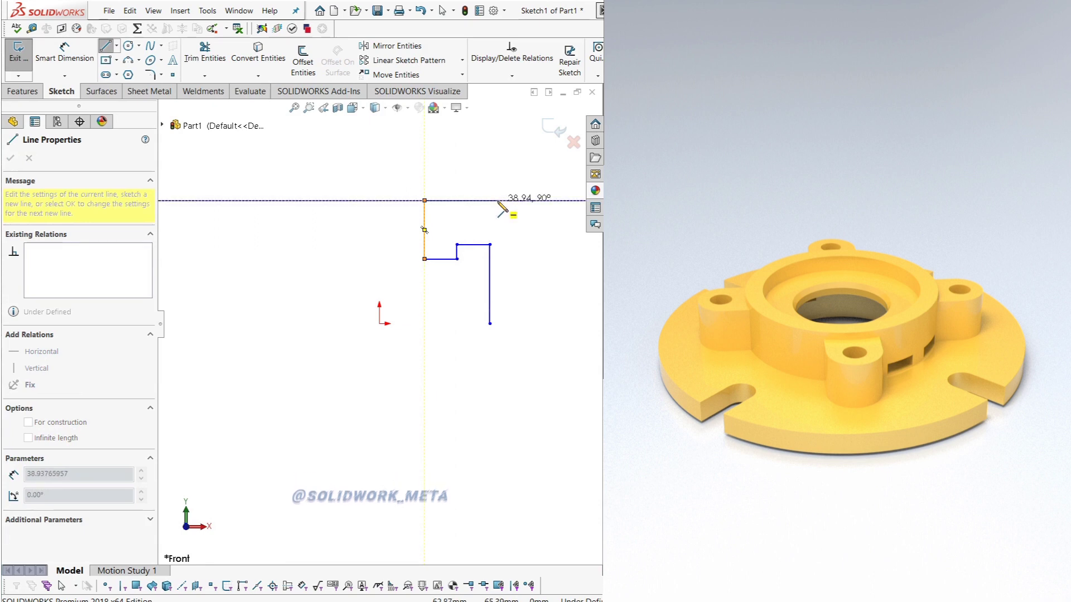
{"action": "left_click", "coordinate": [497, 200]}
{"action": "left_click", "coordinate": [497, 160]}
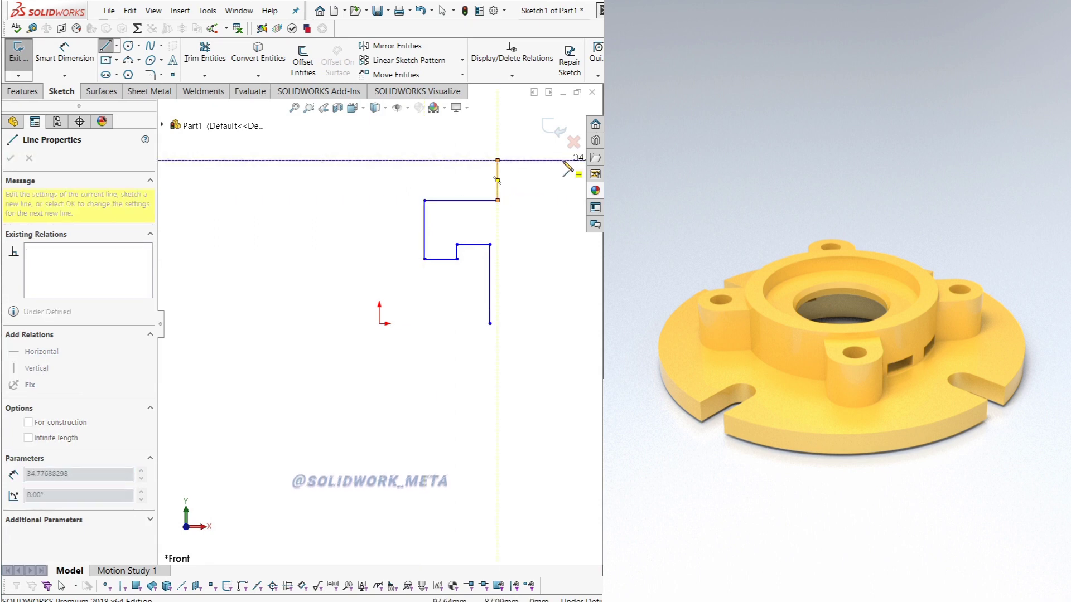
{"action": "left_click", "coordinate": [563, 160]}
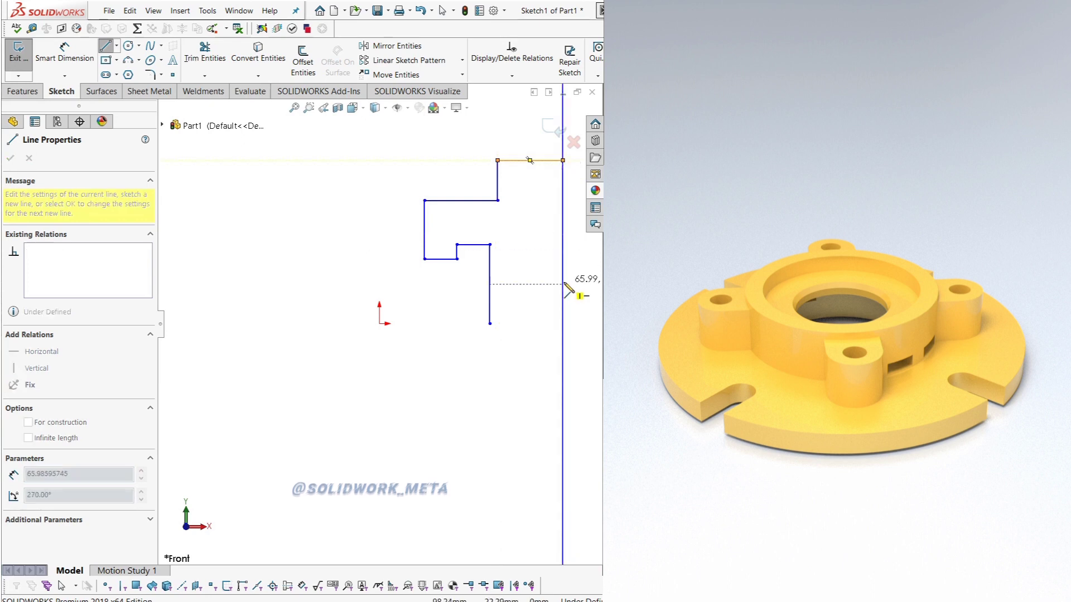
{"action": "left_click", "coordinate": [562, 284]}
Step: Draw the flange outline outward from the hub wall, down to the origin's level, and close the profile at its starting point
{"action": "key", "text": "z"}
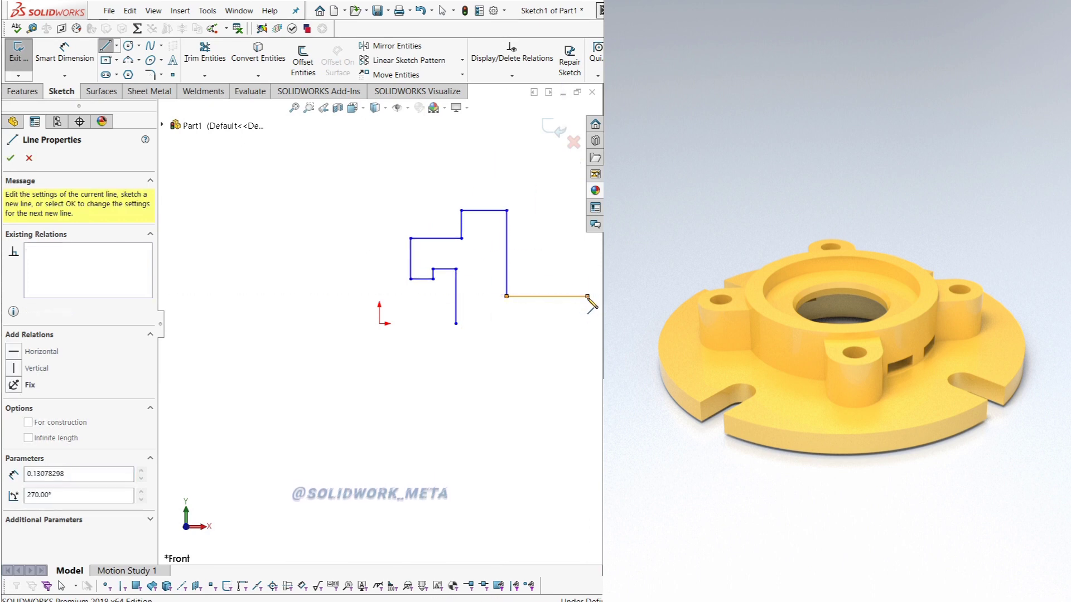
{"action": "left_click", "coordinate": [587, 296]}
{"action": "left_click", "coordinate": [587, 324]}
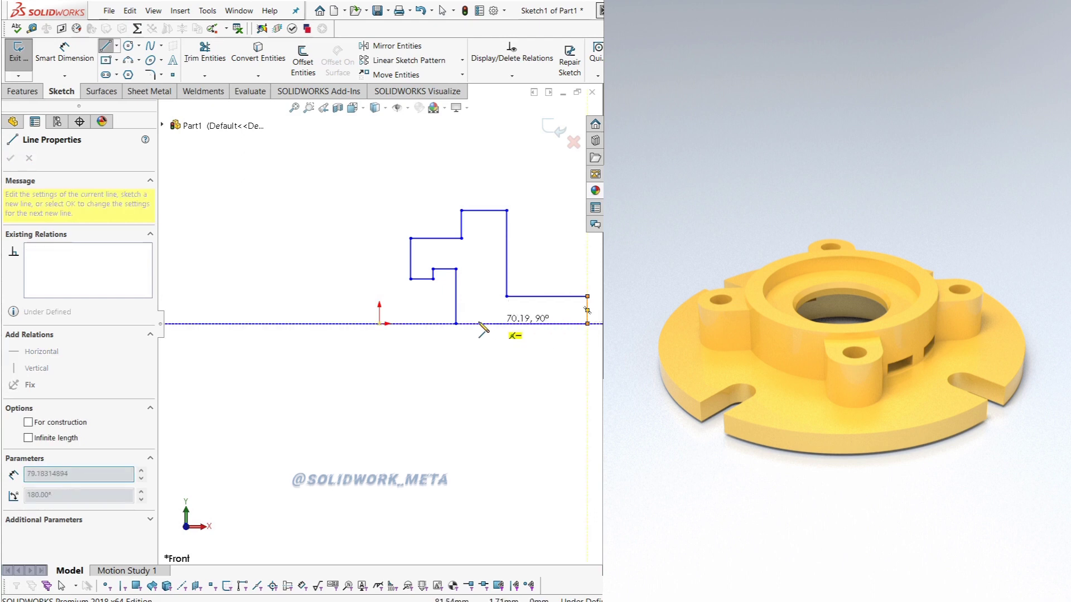
{"action": "left_click", "coordinate": [456, 323]}
{"action": "right_click", "coordinate": [420, 281]}
{"action": "left_click", "coordinate": [429, 303]}
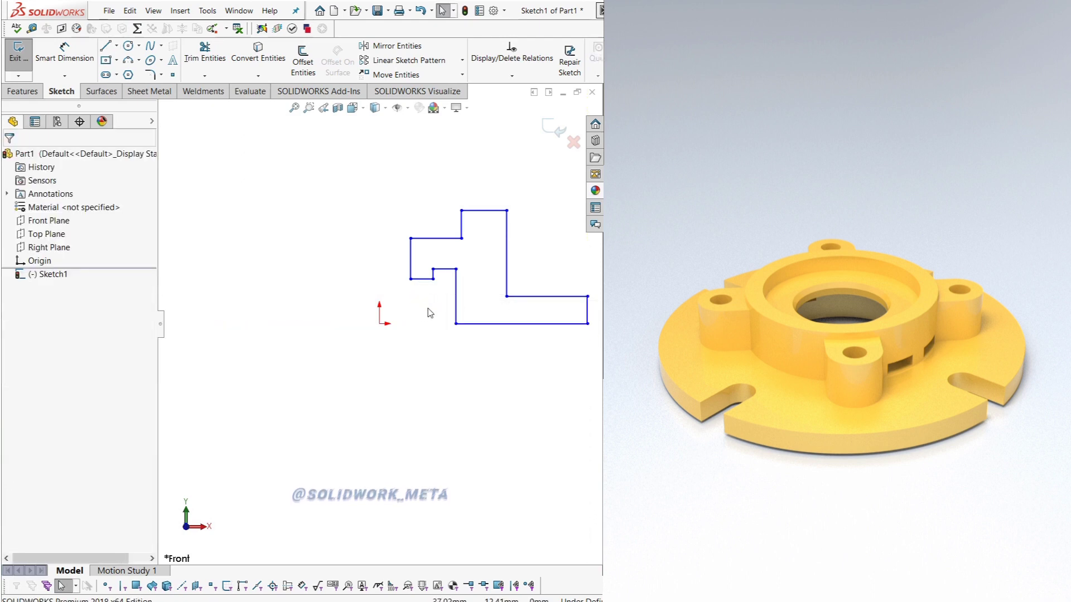
Step: Dimension the horizontal distance from the origin to the profile's inner base corner as 42 mm
{"action": "scroll", "coordinate": [474, 273], "scroll_direction": "up", "scroll_amount": 1}
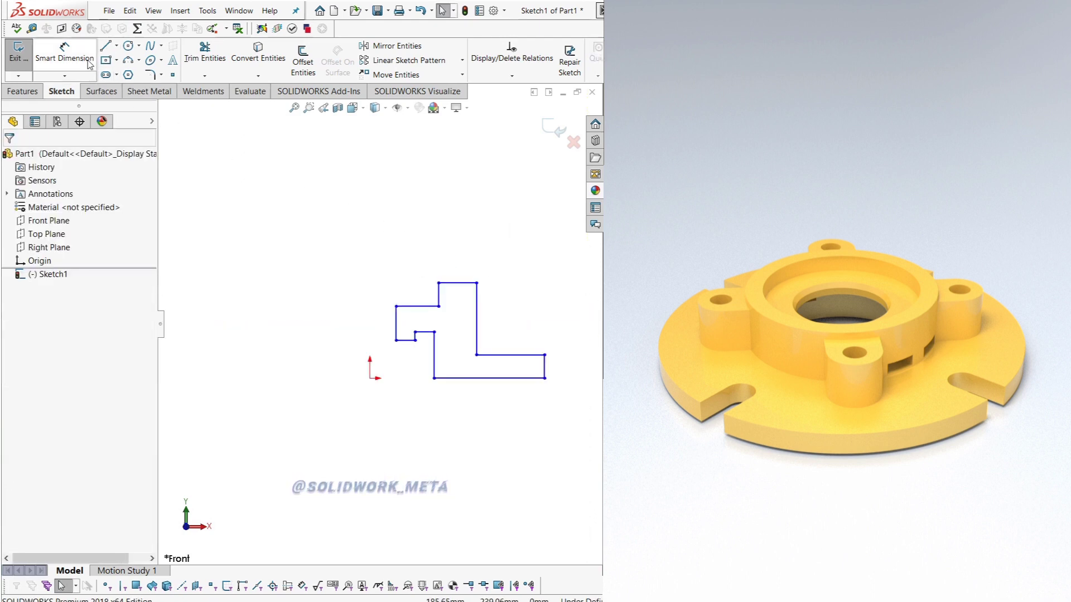
{"action": "left_click", "coordinate": [64, 53]}
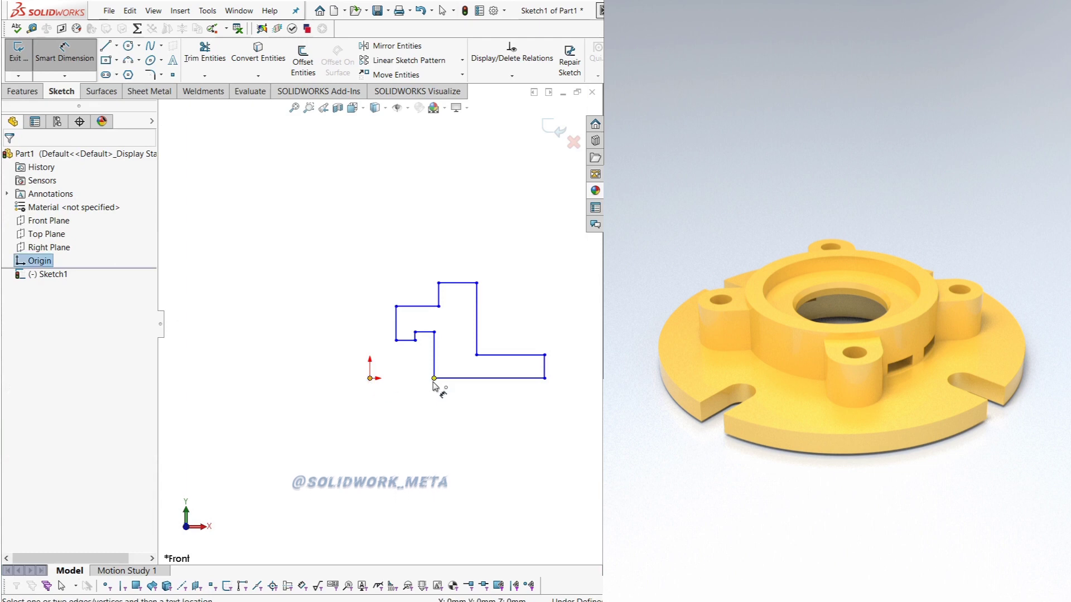
{"action": "left_click", "coordinate": [434, 381]}
{"action": "left_click", "coordinate": [408, 429]}
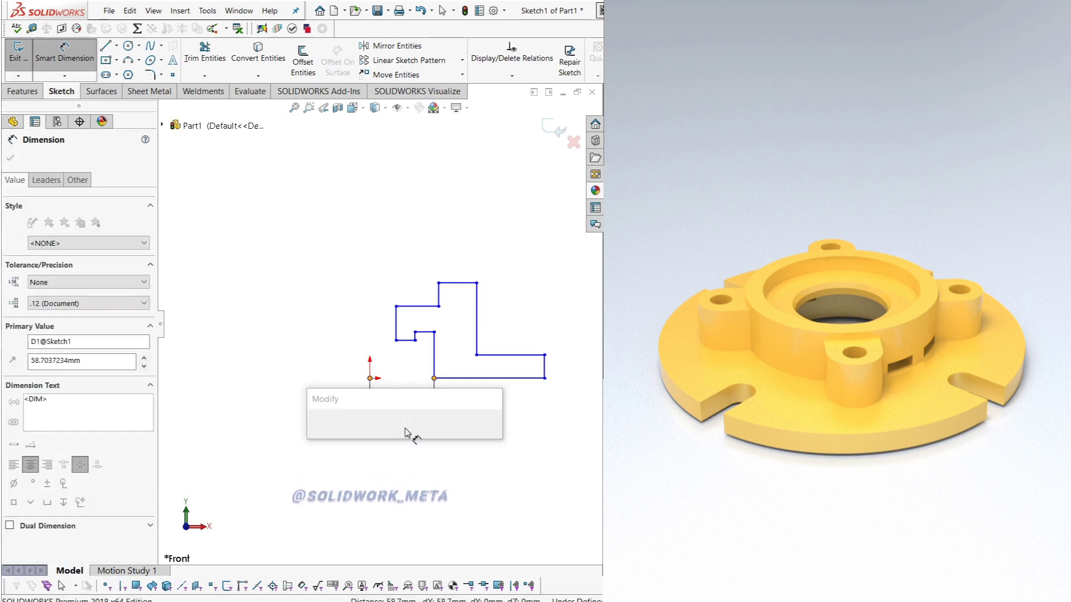
{"action": "key", "text": "Return"}
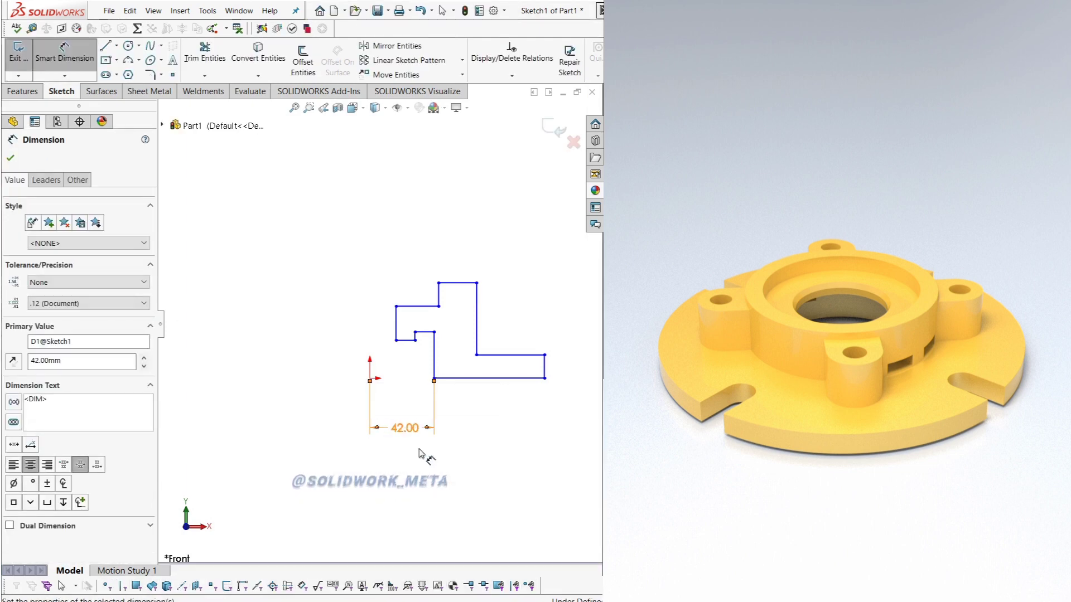
Step: Dimension the horizontal distance from the origin to the flange's outer base corner as 100 mm
{"action": "left_click", "coordinate": [369, 379]}
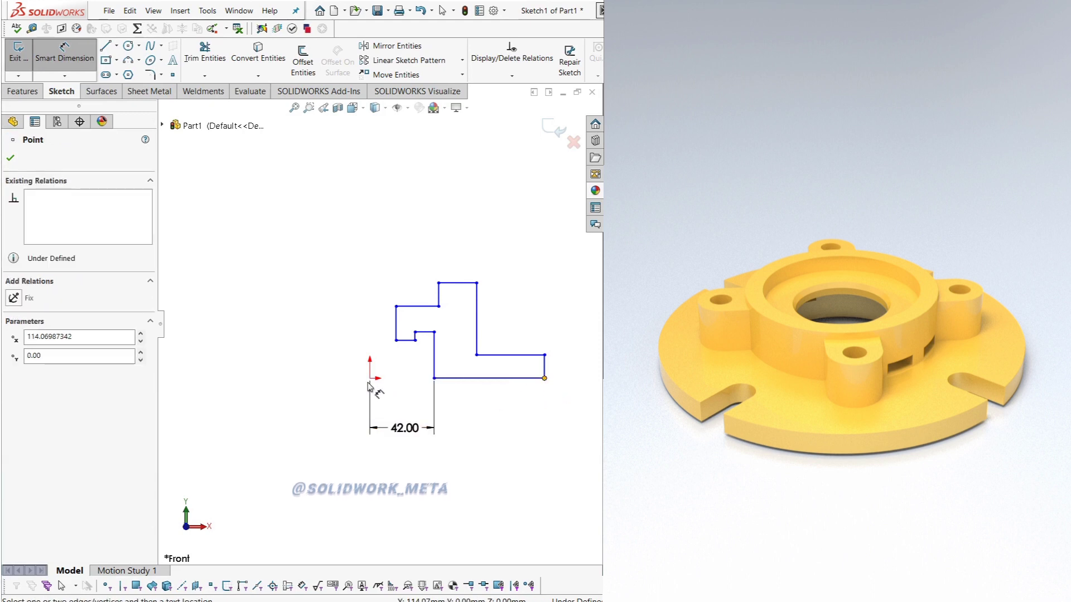
{"action": "left_click", "coordinate": [544, 378]}
{"action": "left_click", "coordinate": [475, 459]}
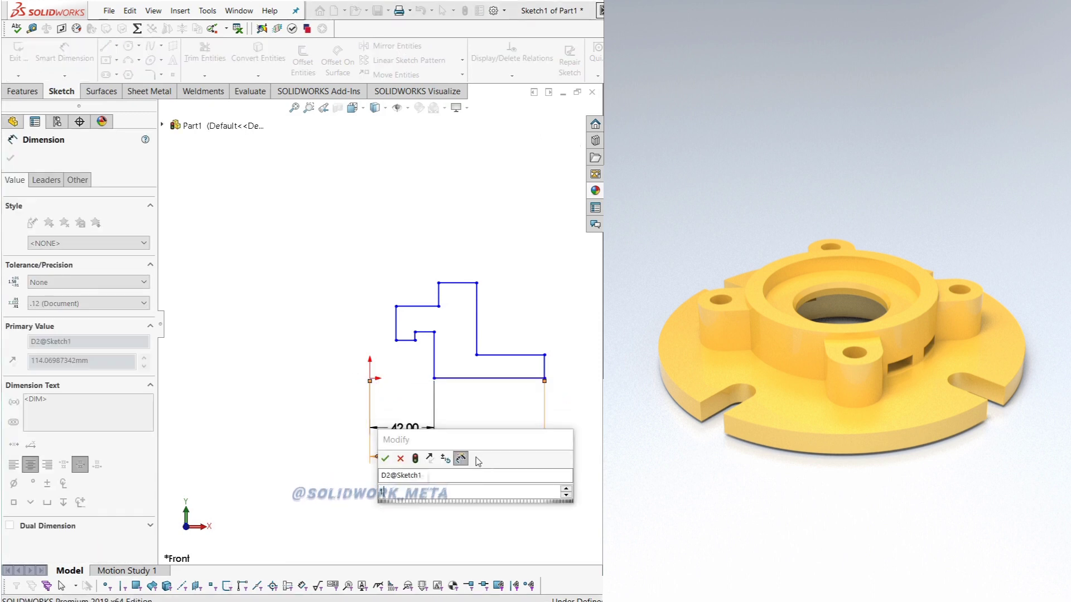
{"action": "type", "text": "100"}
{"action": "key", "text": "Return"}
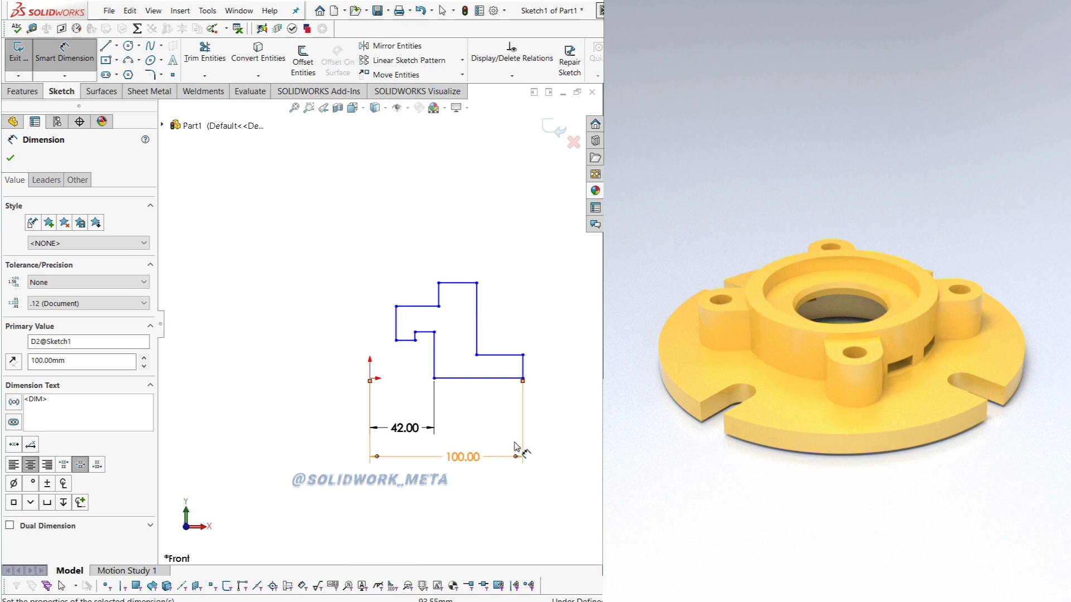
Step: Dimension the flange's outer vertical edge to a thickness of 11 mm
{"action": "left_click", "coordinate": [524, 372]}
{"action": "left_click", "coordinate": [552, 375]}
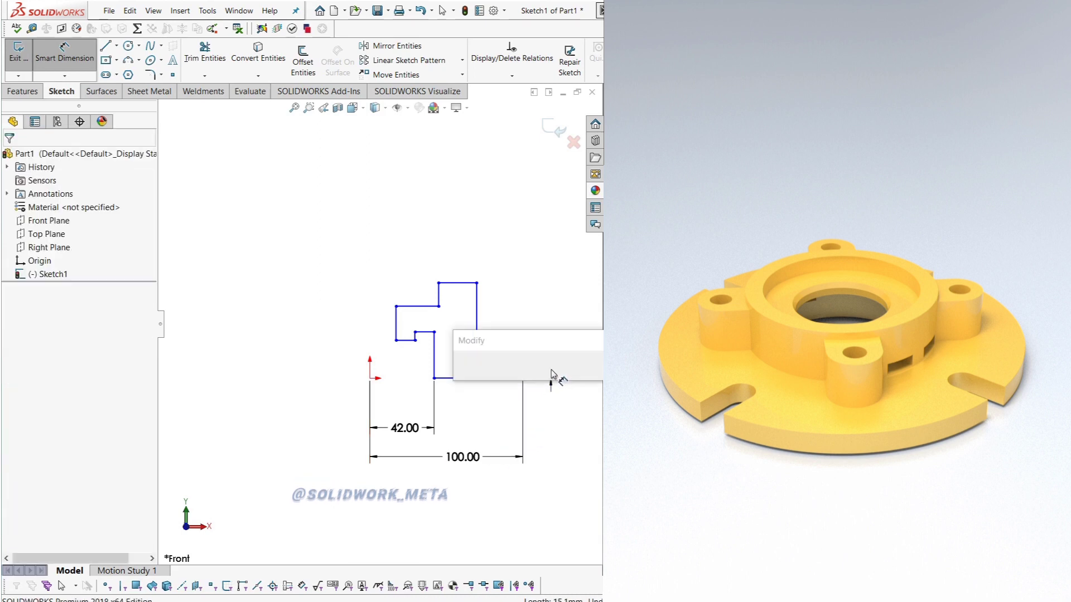
{"action": "type", "text": "11"}
{"action": "key", "text": "Return"}
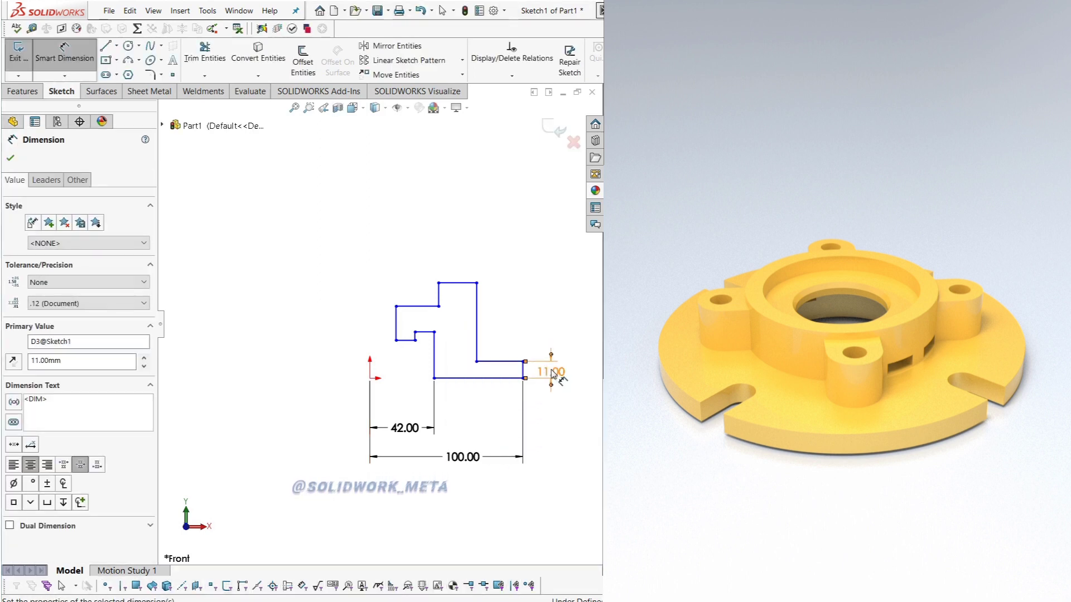
Step: Dimension the flange's upper horizontal edge to a length of 48 mm
{"action": "left_click", "coordinate": [509, 362]}
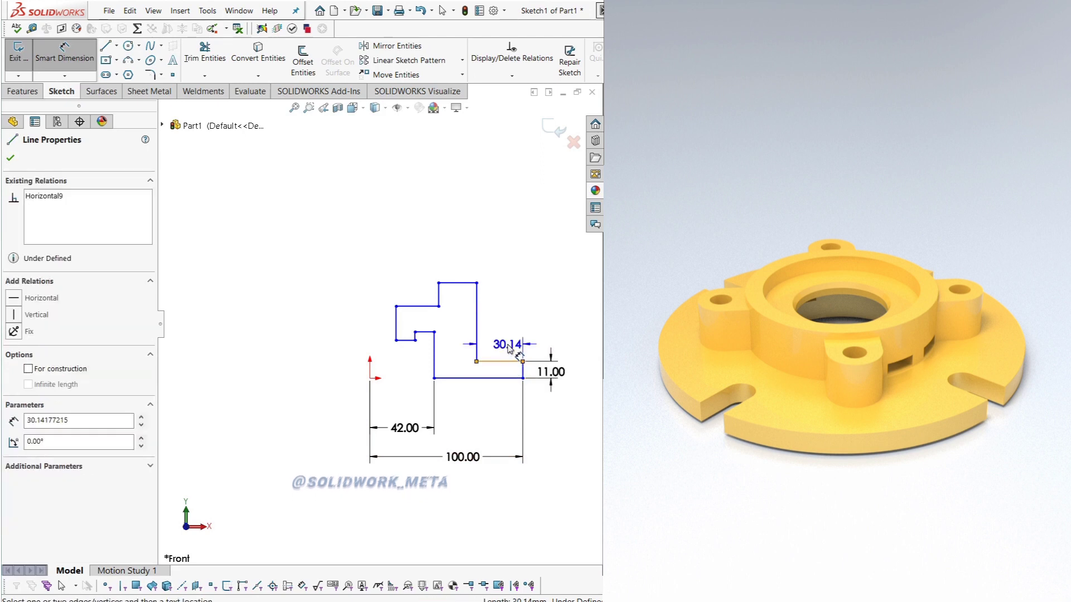
{"action": "left_click", "coordinate": [509, 349]}
{"action": "type", "text": "48"}
{"action": "key", "text": "Return"}
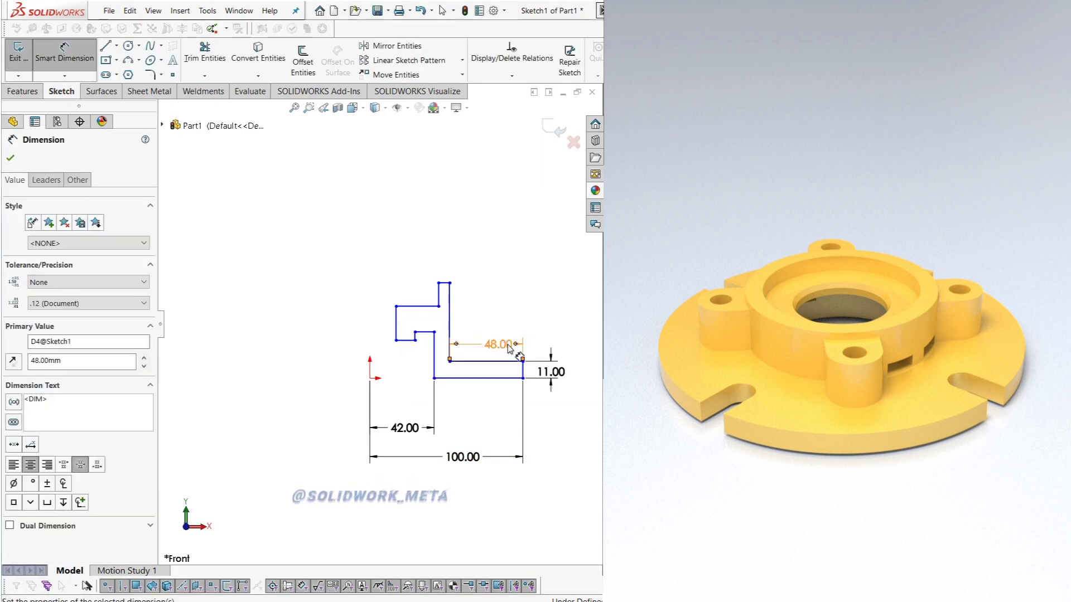
Step: Dimension the hub's outer vertical wall to a height of 28 mm
{"action": "left_click", "coordinate": [451, 320]}
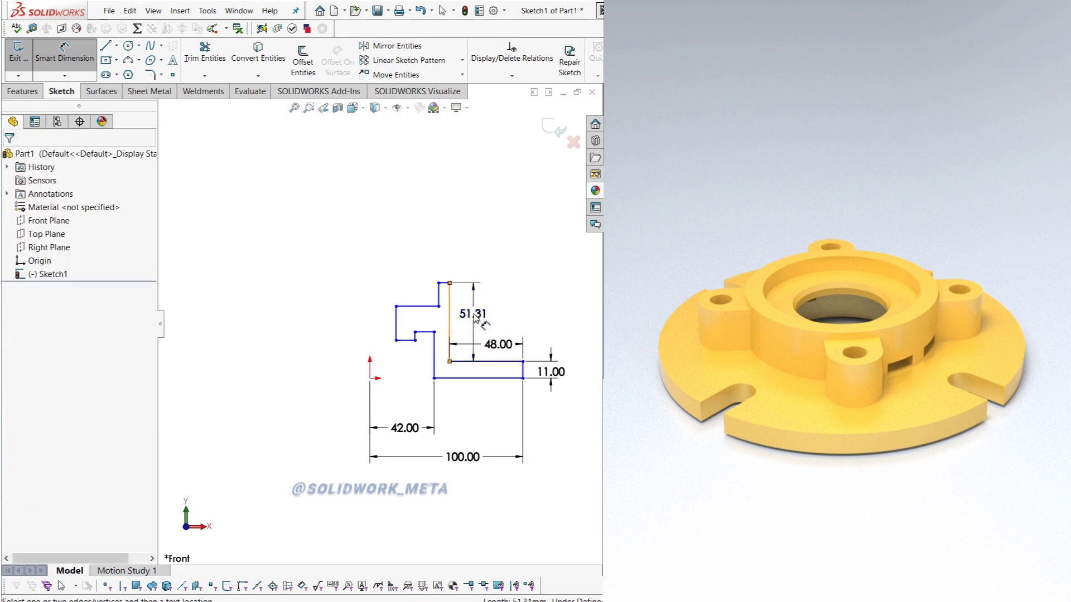
{"action": "left_click", "coordinate": [473, 318]}
{"action": "type", "text": "28"}
{"action": "key", "text": "Return"}
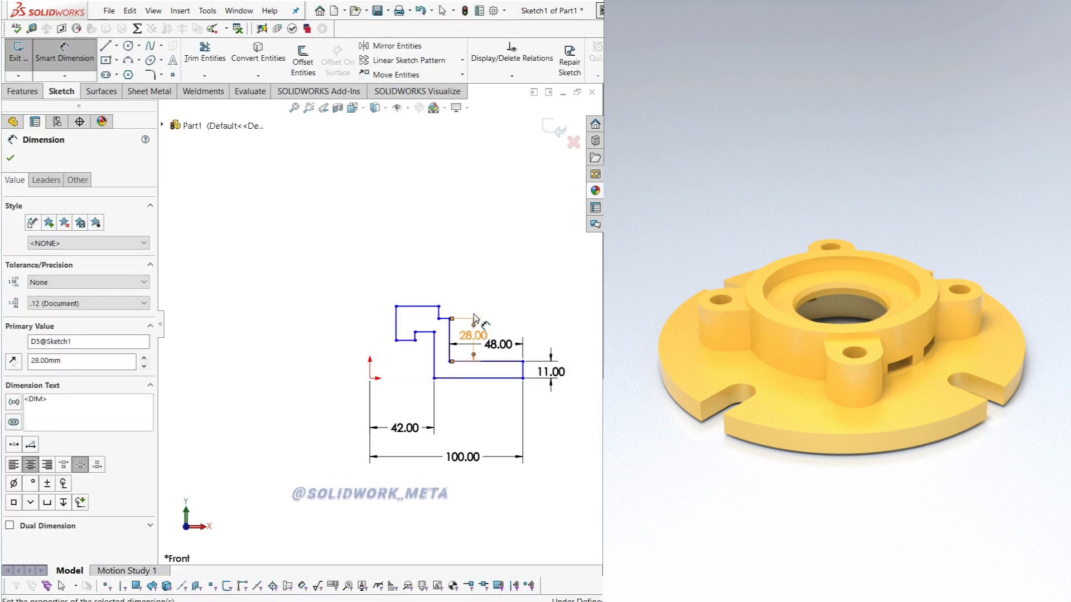
{"action": "right_click", "coordinate": [319, 317]}
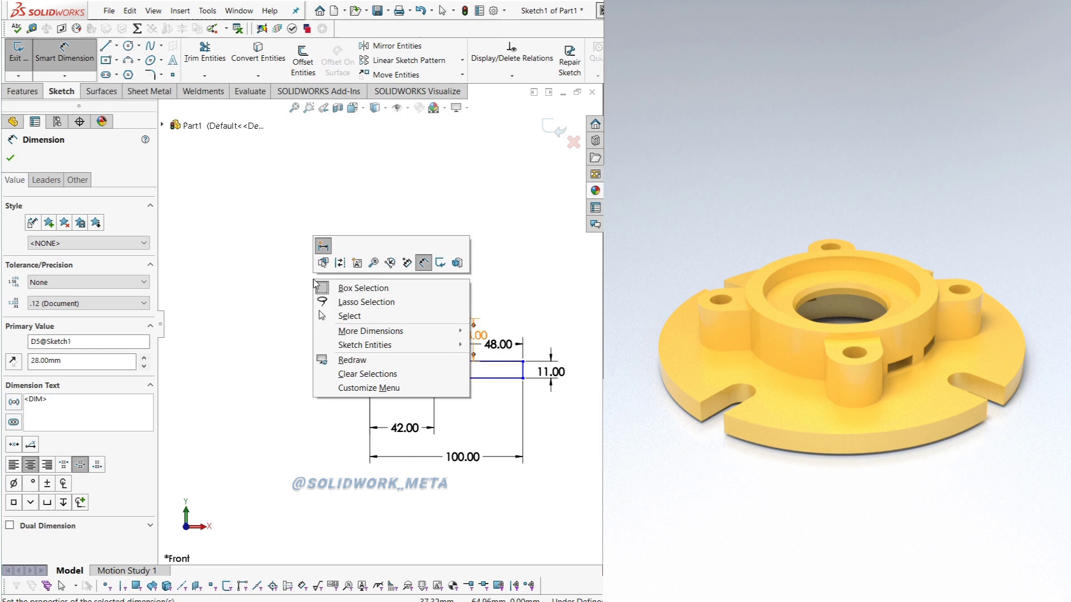
{"action": "left_click", "coordinate": [345, 316]}
Step: Lower the hub's inner ledge lines and dimension the inner vertical wall above the base to 25.5 mm
{"action": "scroll", "coordinate": [406, 327], "scroll_direction": "down", "scroll_amount": 2}
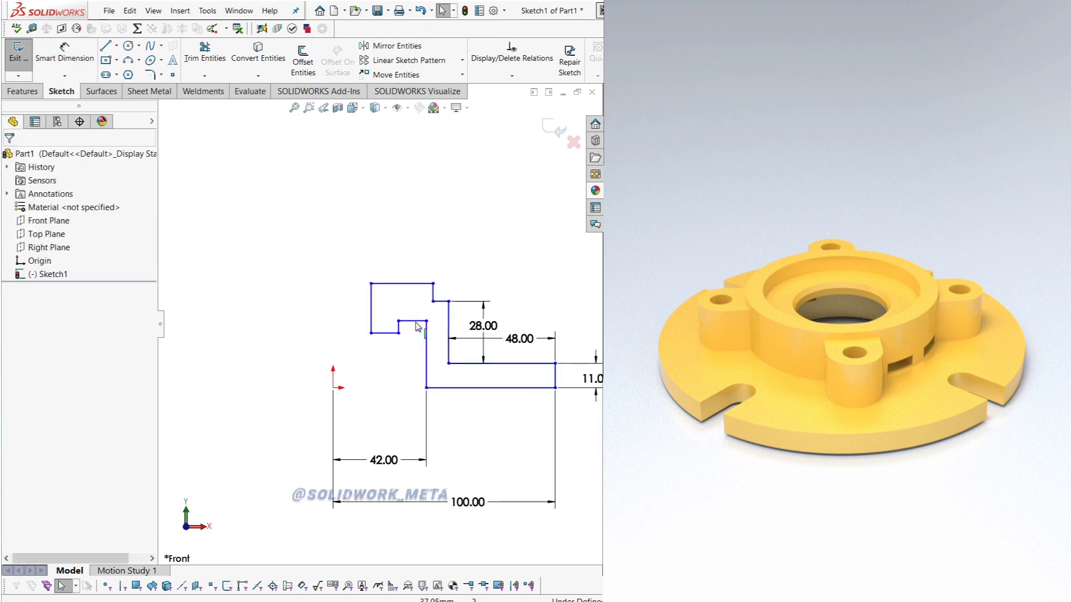
{"action": "left_click_drag", "start_coordinate": [418, 285], "coordinate": [391, 350]}
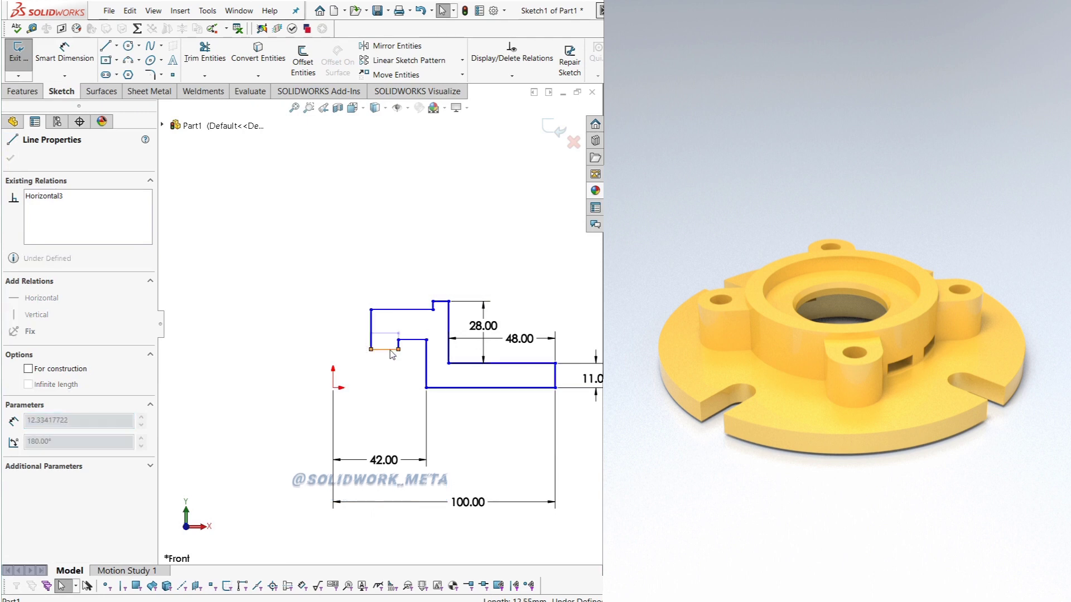
{"action": "left_click", "coordinate": [64, 51]}
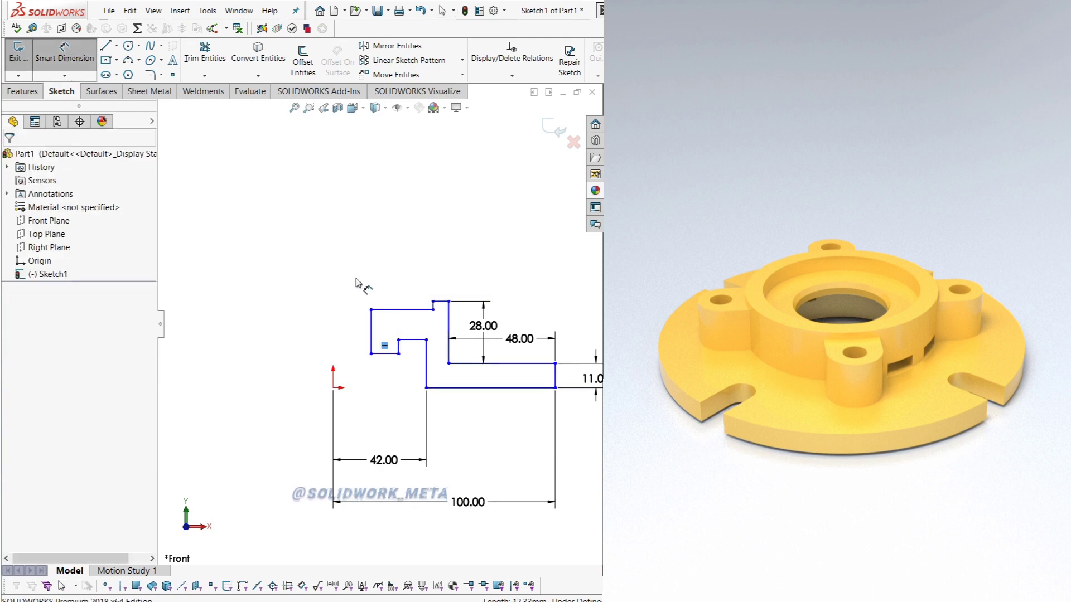
{"action": "left_click", "coordinate": [426, 368]}
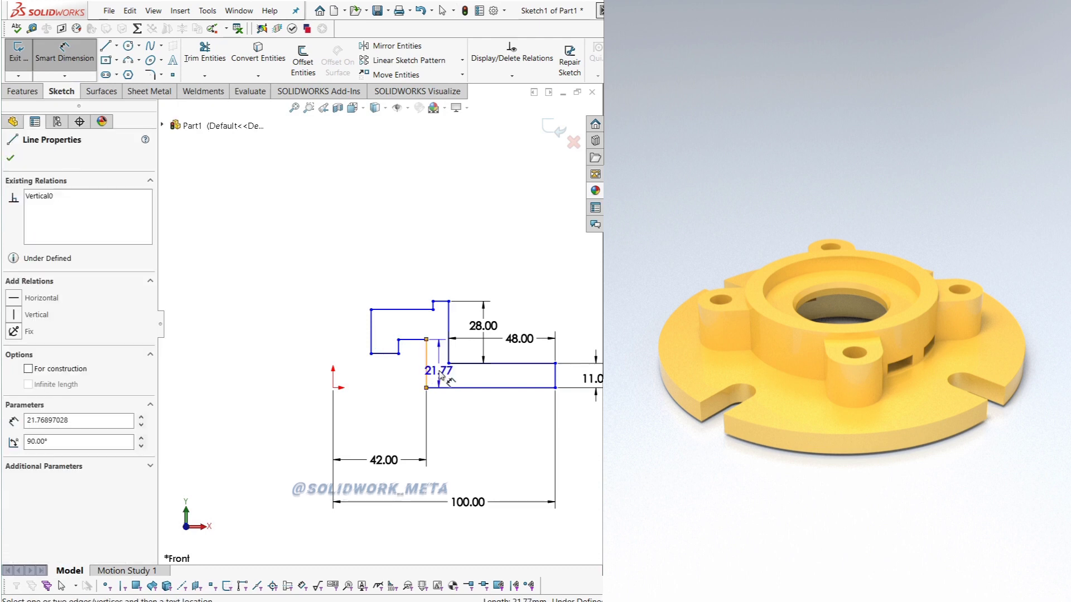
{"action": "left_click", "coordinate": [283, 372]}
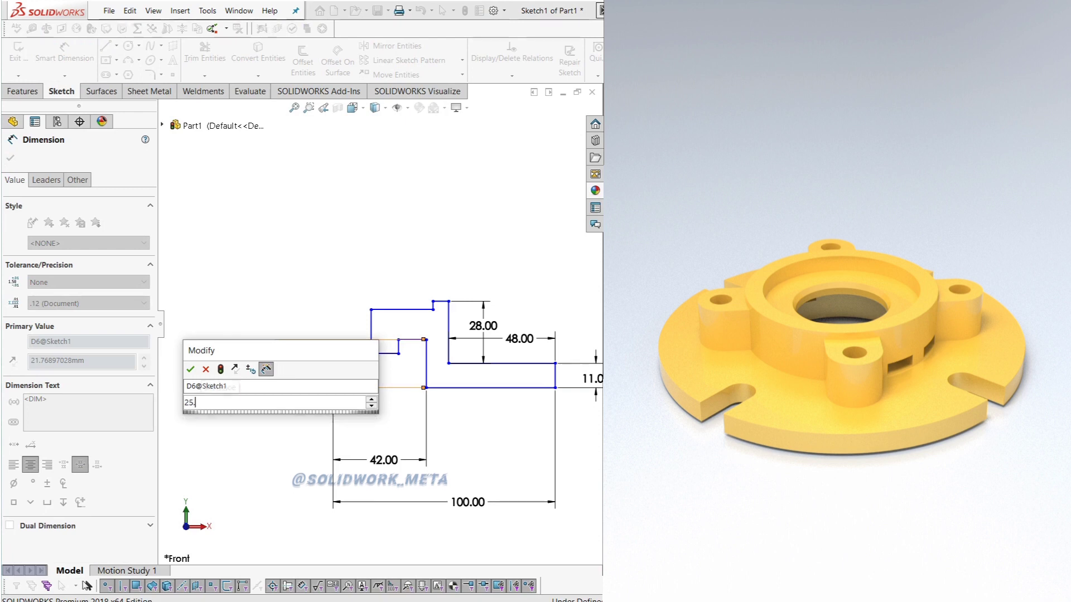
{"action": "key", "text": "Return"}
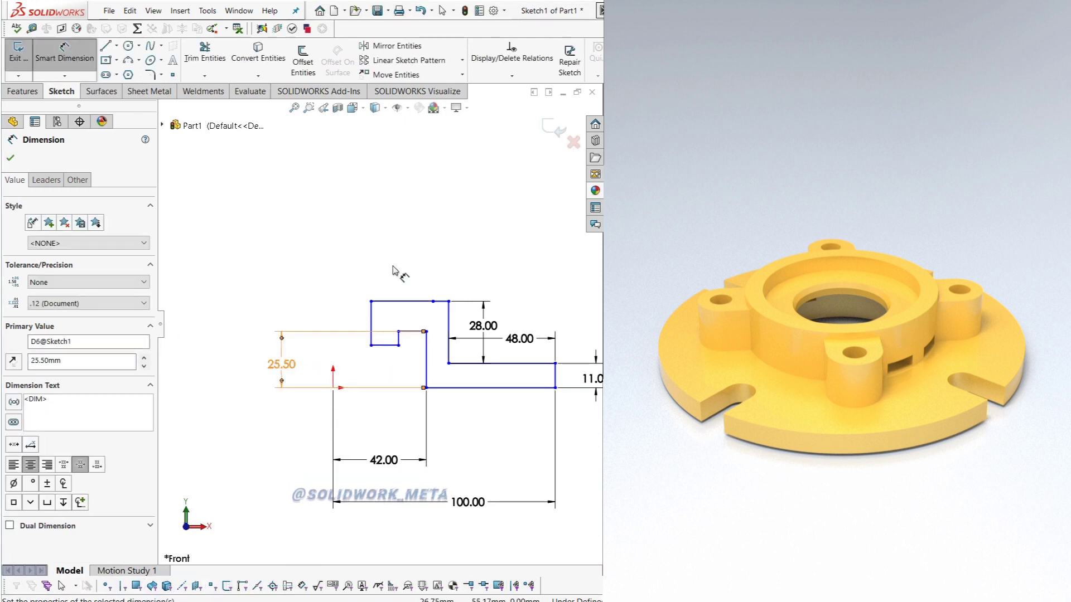
{"action": "right_click", "coordinate": [395, 268]}
{"action": "left_click", "coordinate": [412, 302]}
Step: Lower the inner ledge's upper line below the hub's top edge and dimension it 30 mm above the base line
{"action": "left_click", "coordinate": [411, 313]}
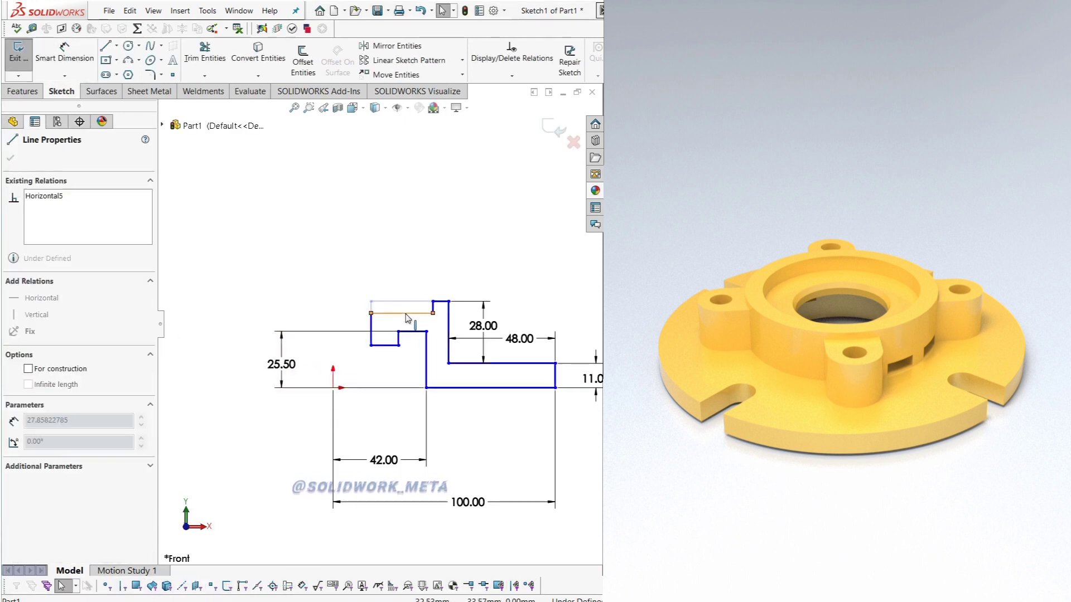
{"action": "left_click", "coordinate": [77, 63]}
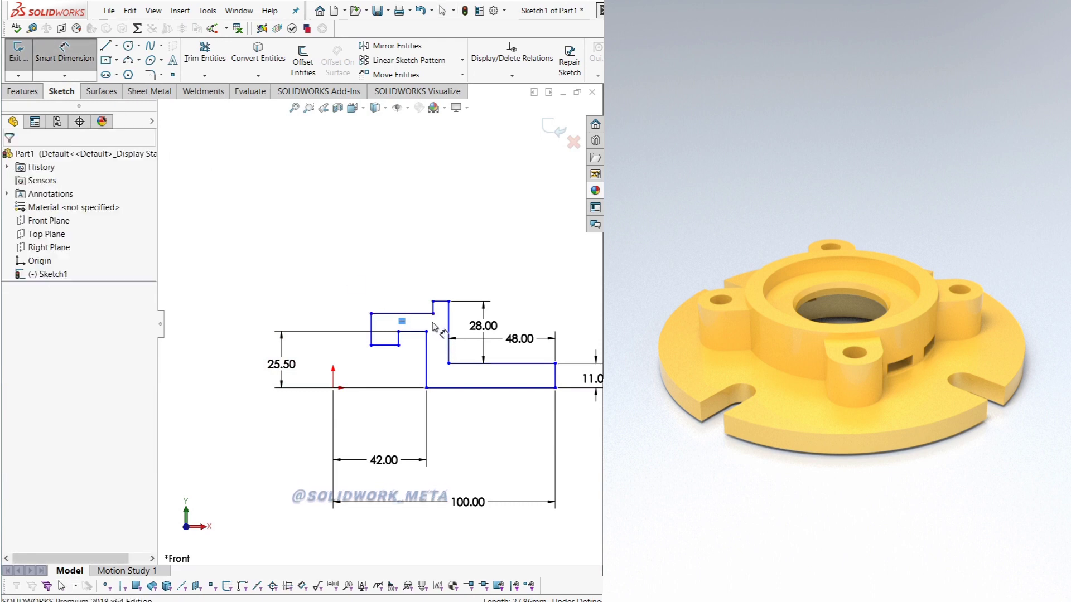
{"action": "left_click", "coordinate": [425, 314]}
{"action": "left_click", "coordinate": [440, 388]}
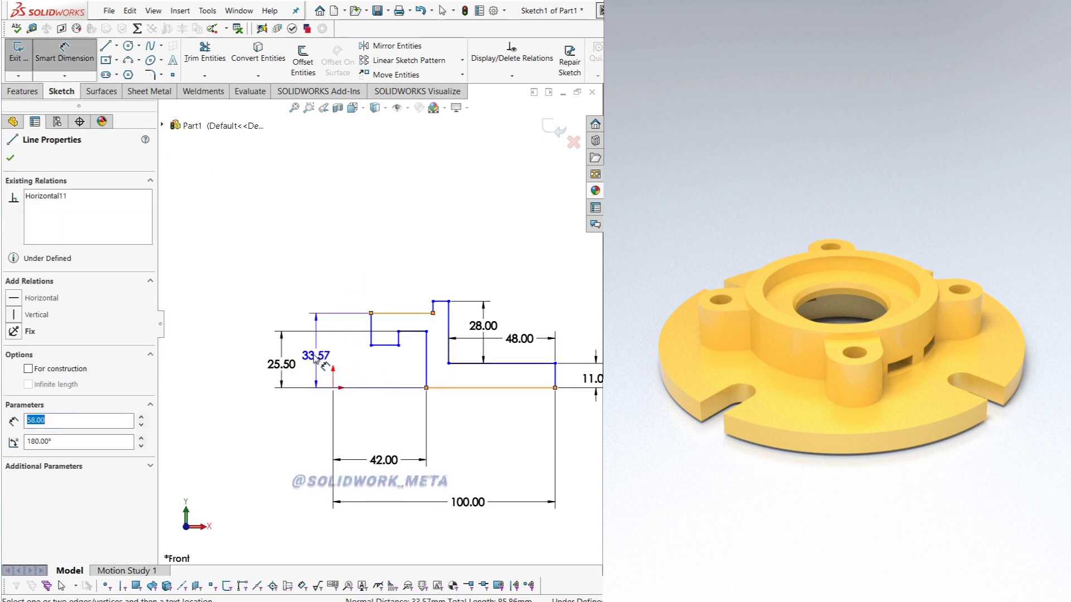
{"action": "left_click", "coordinate": [258, 346]}
{"action": "type", "text": "30"}
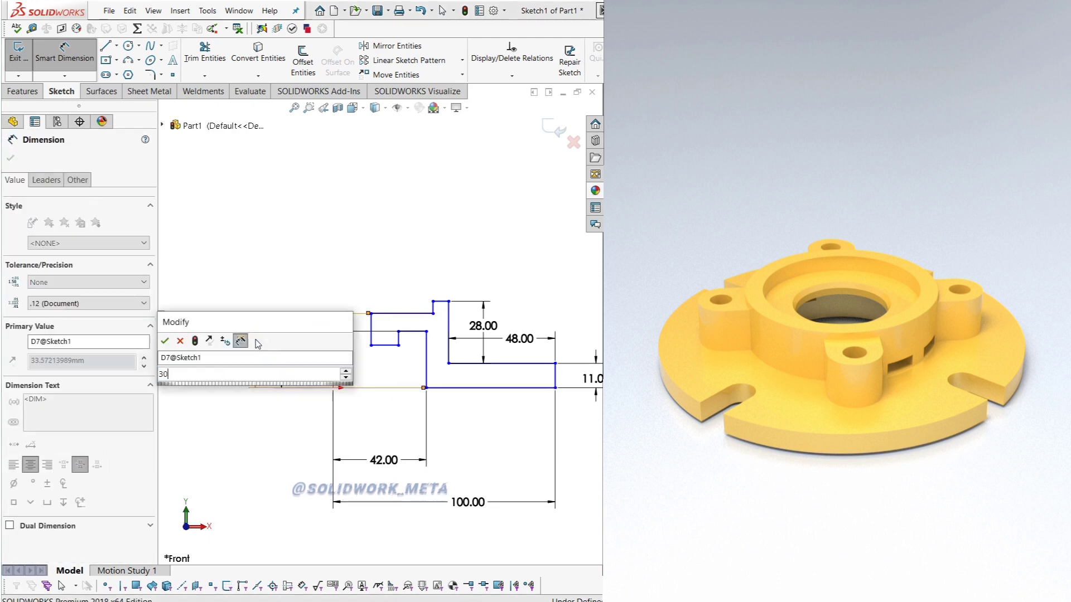
{"action": "key", "text": "Return"}
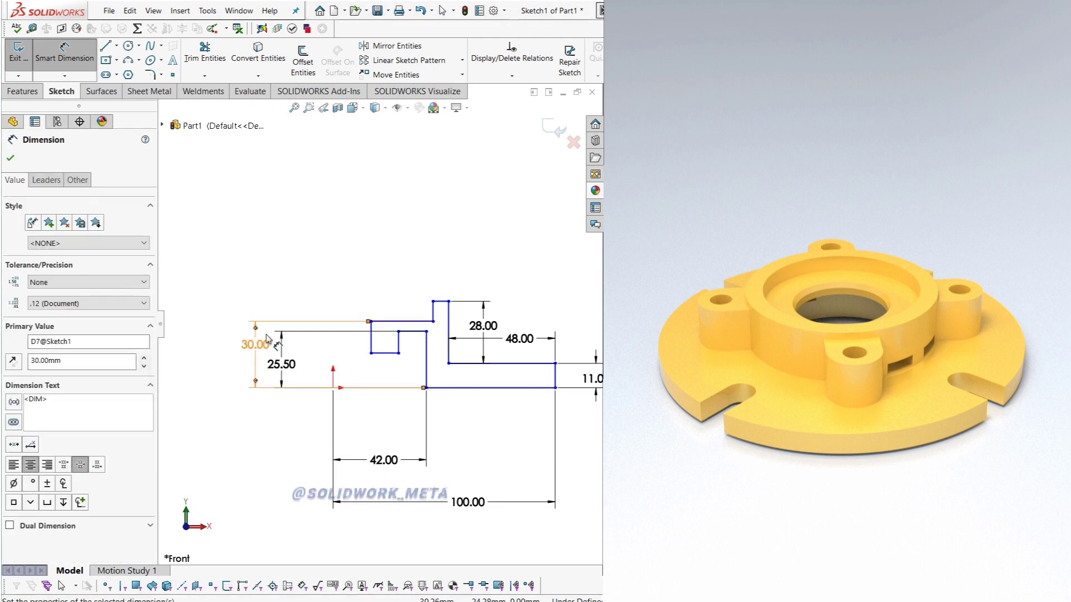
Step: Dimension the hub rim's short top edge to a width of 9.5 mm
{"action": "left_click", "coordinate": [439, 302]}
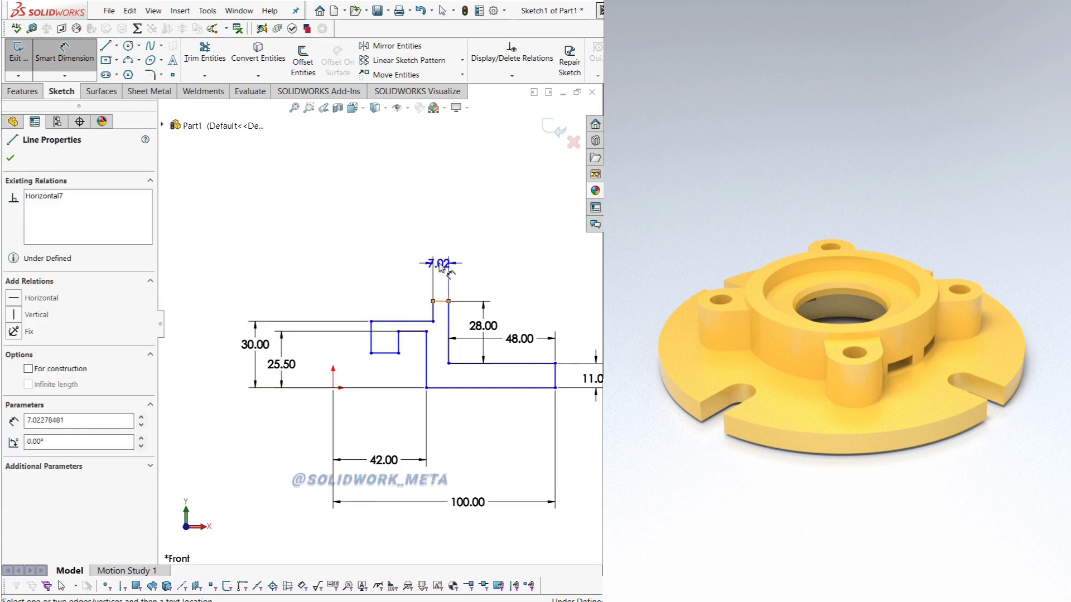
{"action": "left_click", "coordinate": [471, 253]}
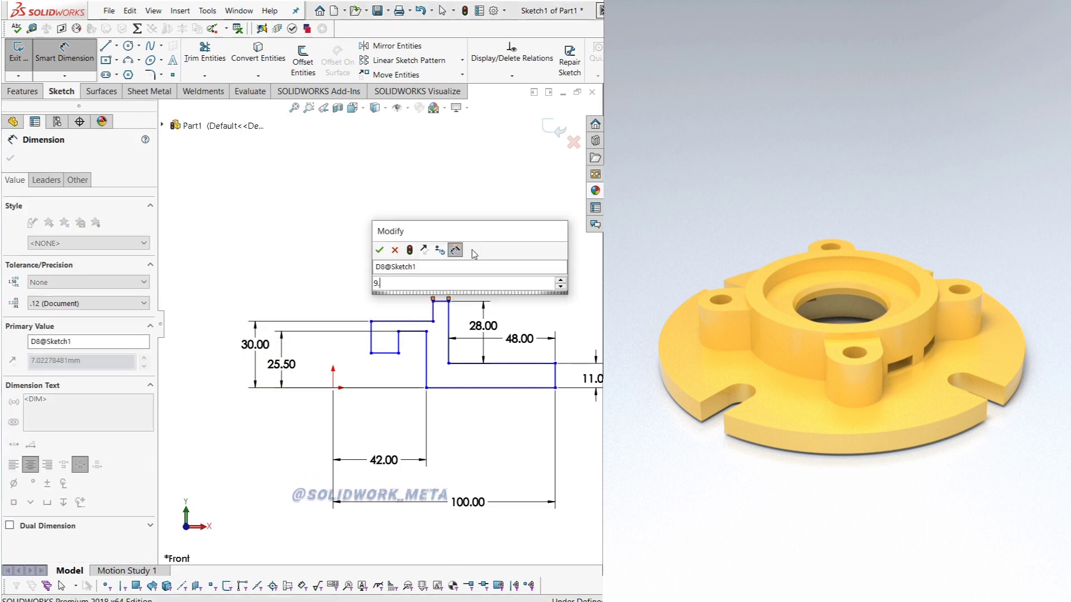
{"action": "type", "text": "9.5"}
{"action": "key", "text": "Return"}
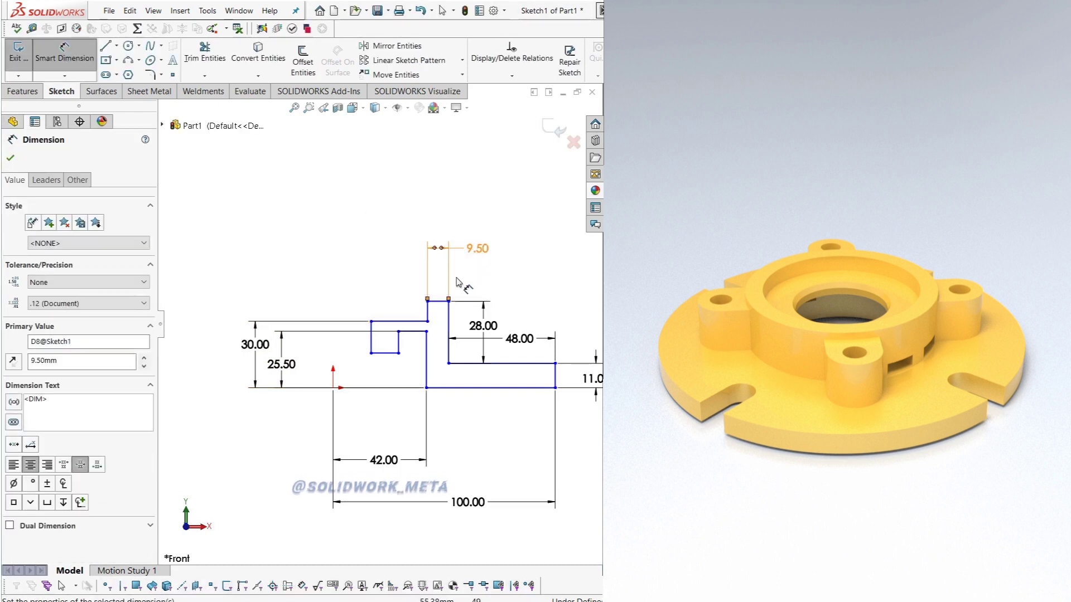
{"action": "left_click", "coordinate": [425, 315]}
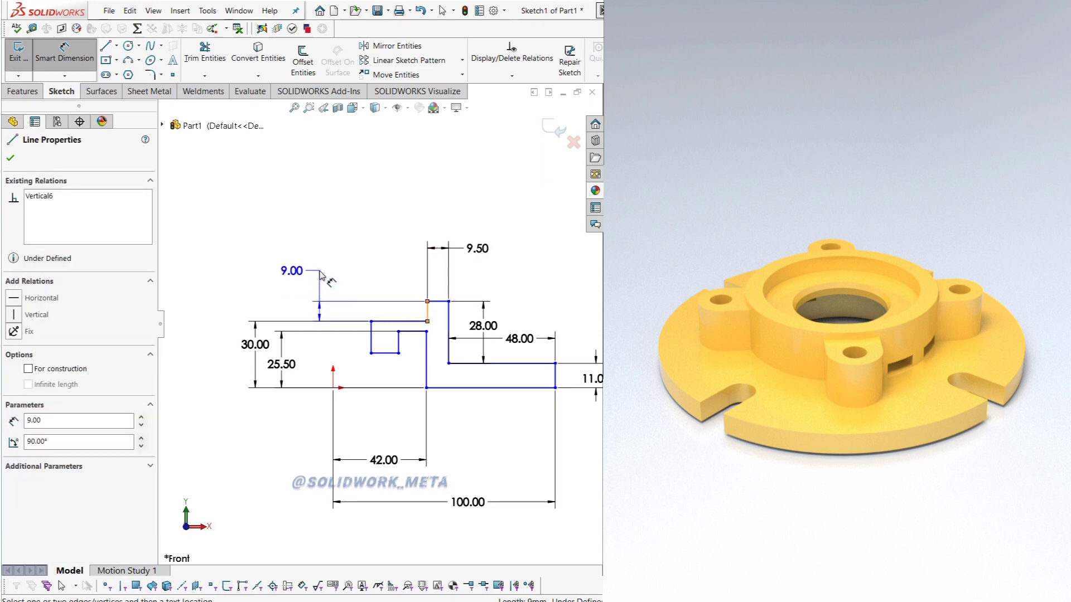
{"action": "left_click", "coordinate": [294, 270]}
{"action": "key", "text": "Escape"}
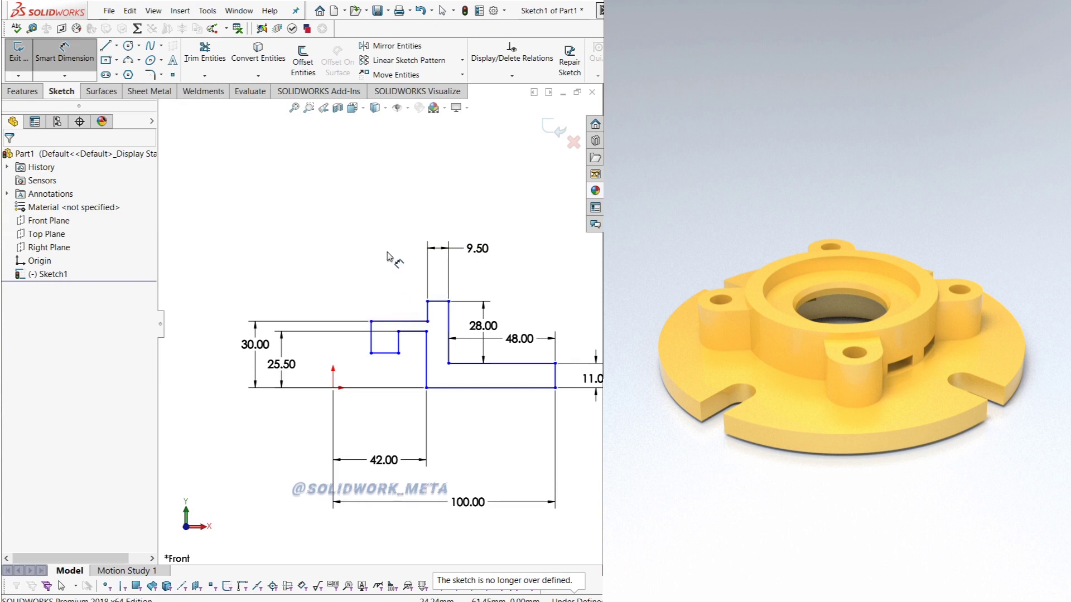
{"action": "right_click", "coordinate": [362, 241]}
{"action": "left_click", "coordinate": [385, 277]}
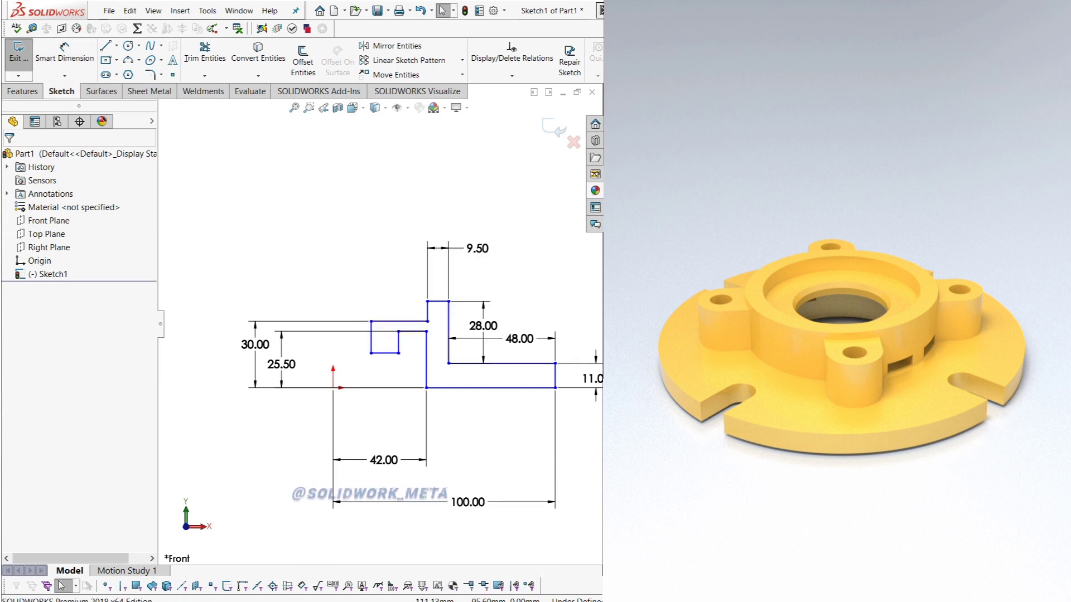
Step: Dimension the inner ledge's upper horizontal line to a length of 17.5 mm
{"action": "left_click", "coordinate": [64, 53]}
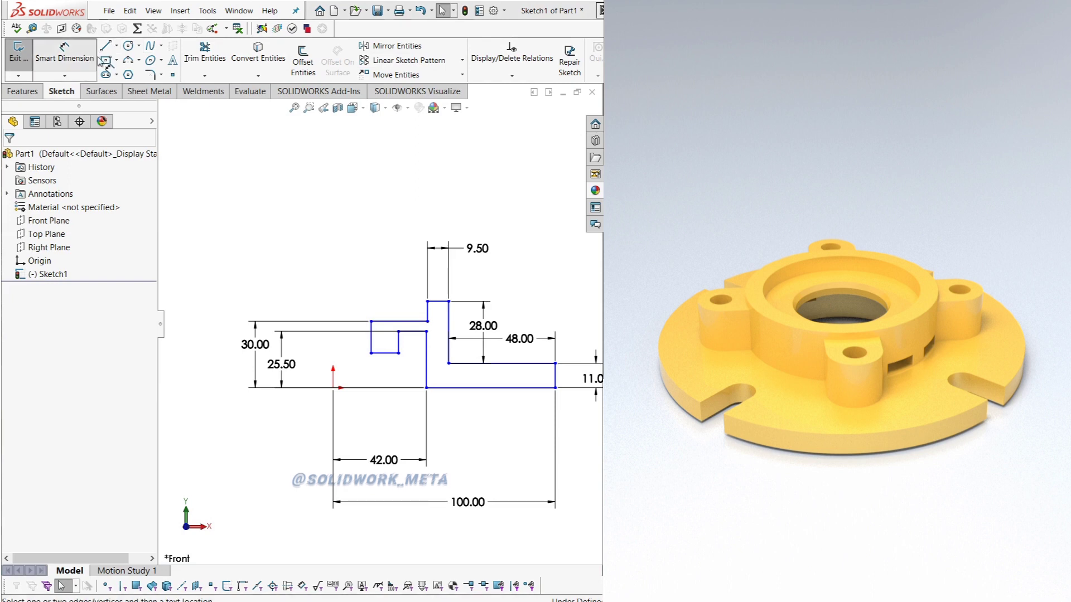
{"action": "left_click", "coordinate": [397, 321]}
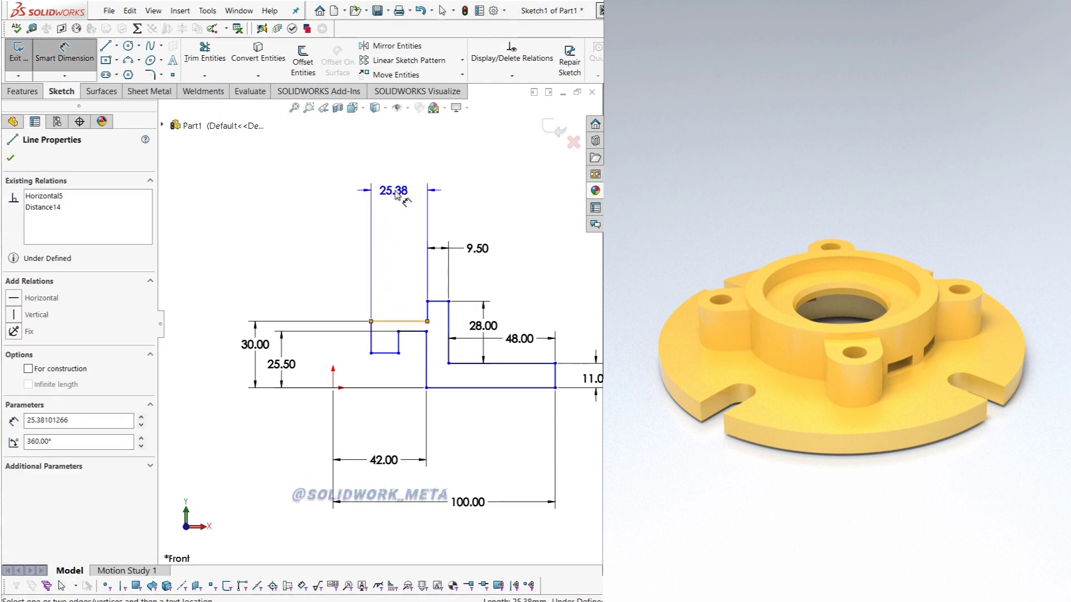
{"action": "left_click", "coordinate": [396, 195]}
{"action": "type", "text": "17.5"}
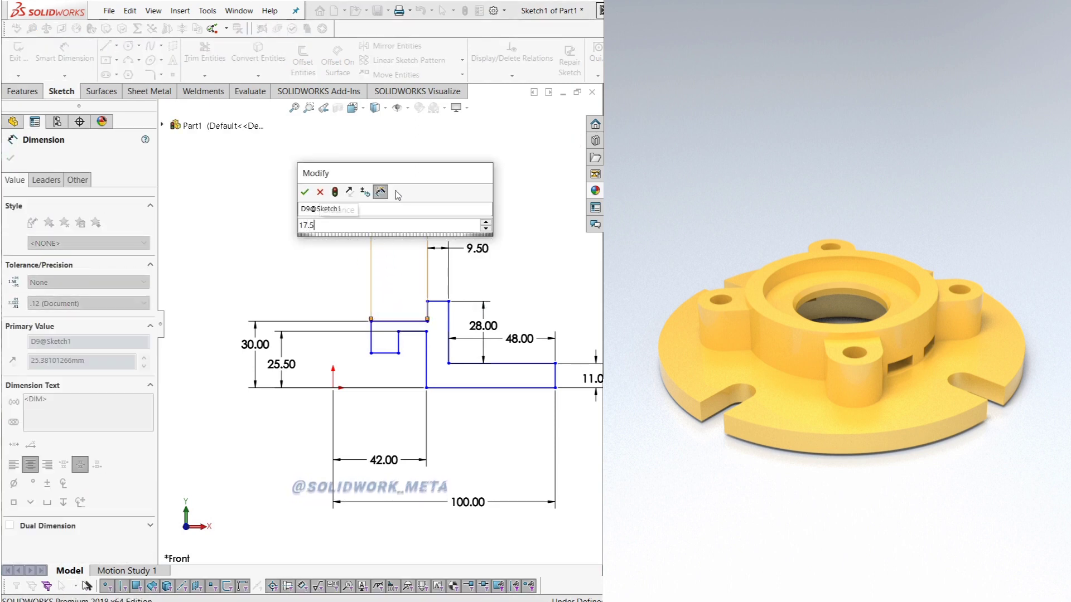
{"action": "key", "text": "Return"}
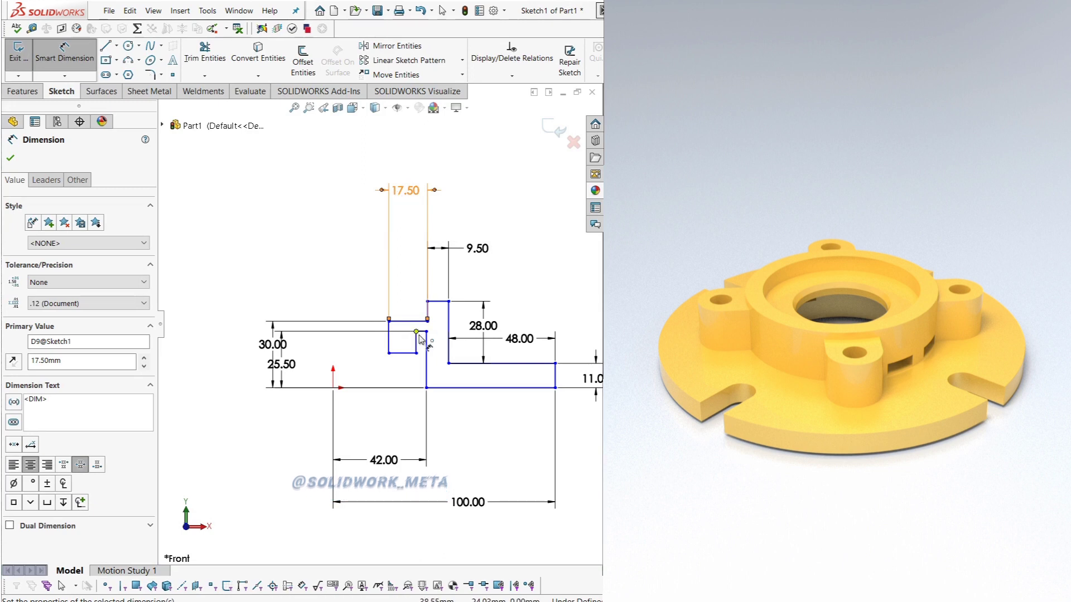
Step: Dimension the short horizontal line between the ledge's lip and the inner vertical wall to 6 mm
{"action": "left_click", "coordinate": [422, 334]}
{"action": "left_click", "coordinate": [393, 434]}
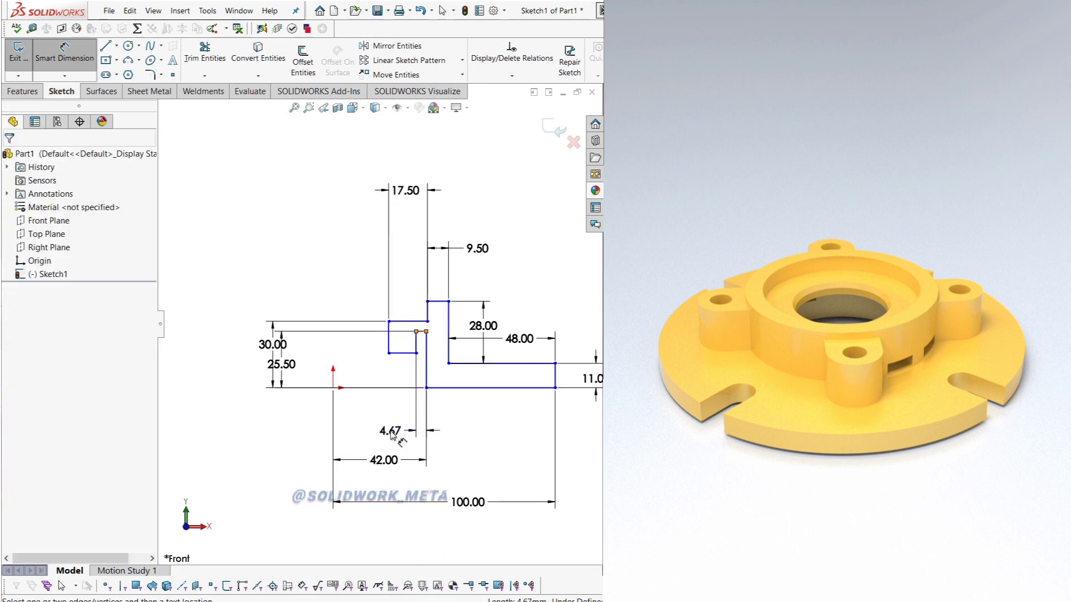
{"action": "type", "text": "6.00mm"}
{"action": "key", "text": "Return"}
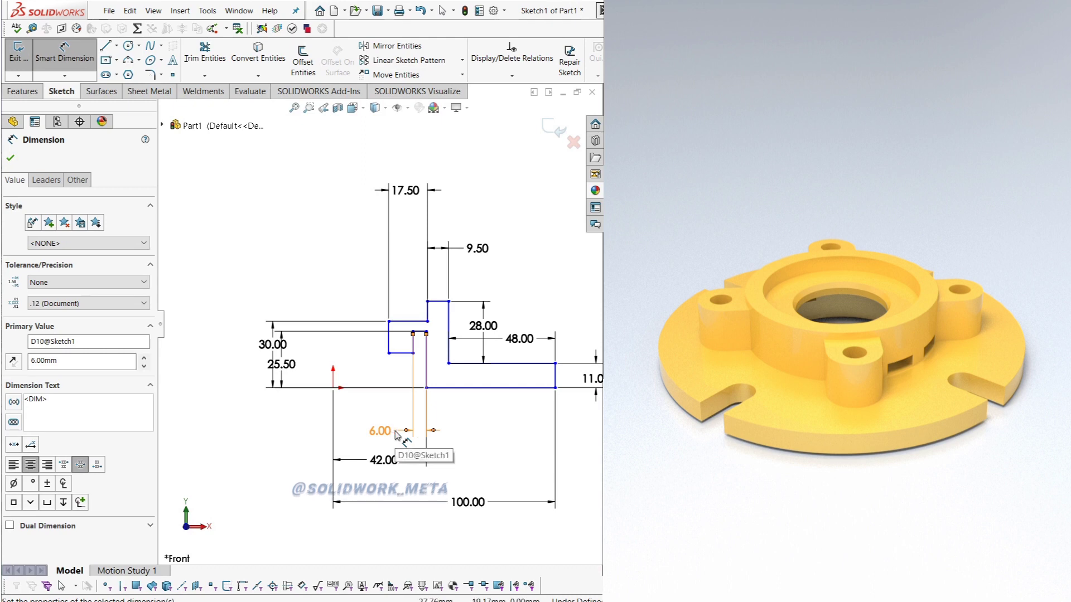
Step: Dimension the horizontal distance from the origin to the lip's outer vertical line as 36 mm
{"action": "left_click", "coordinate": [414, 350]}
{"action": "left_click", "coordinate": [333, 388]}
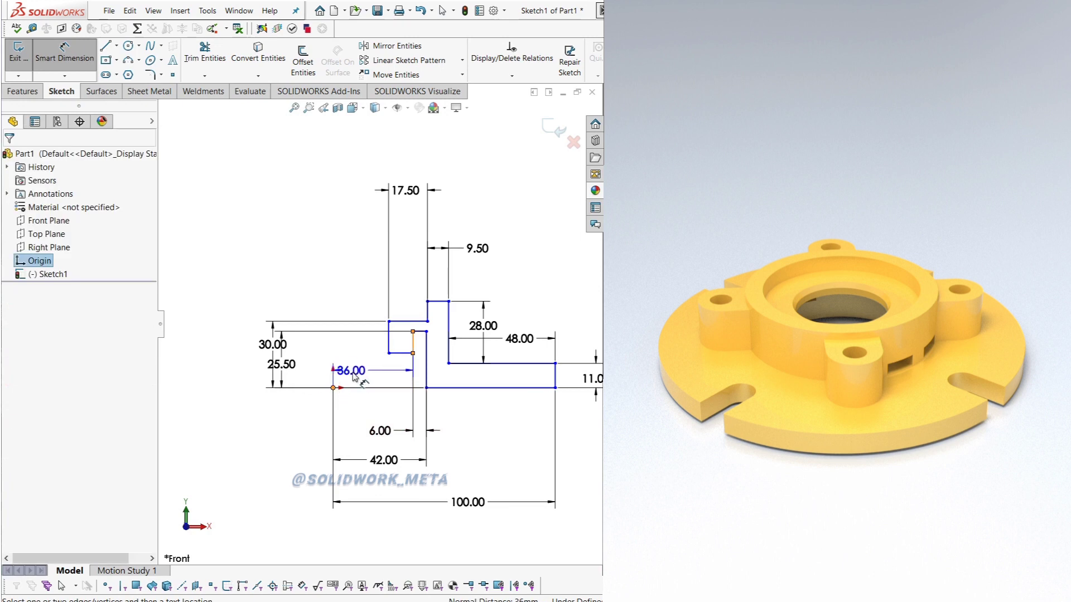
{"action": "left_click", "coordinate": [368, 377]}
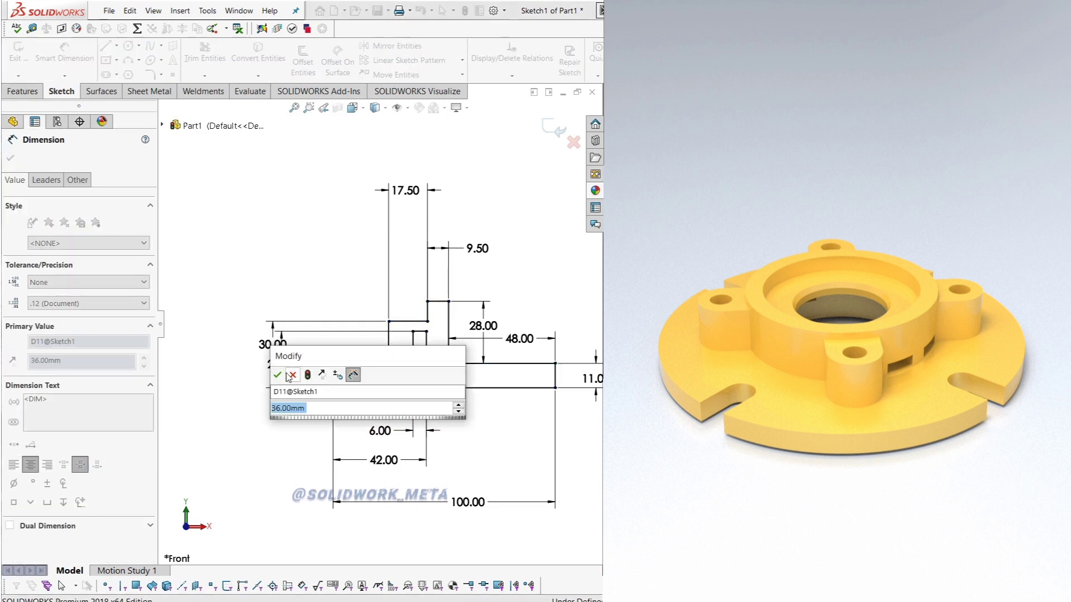
{"action": "key", "text": "Return"}
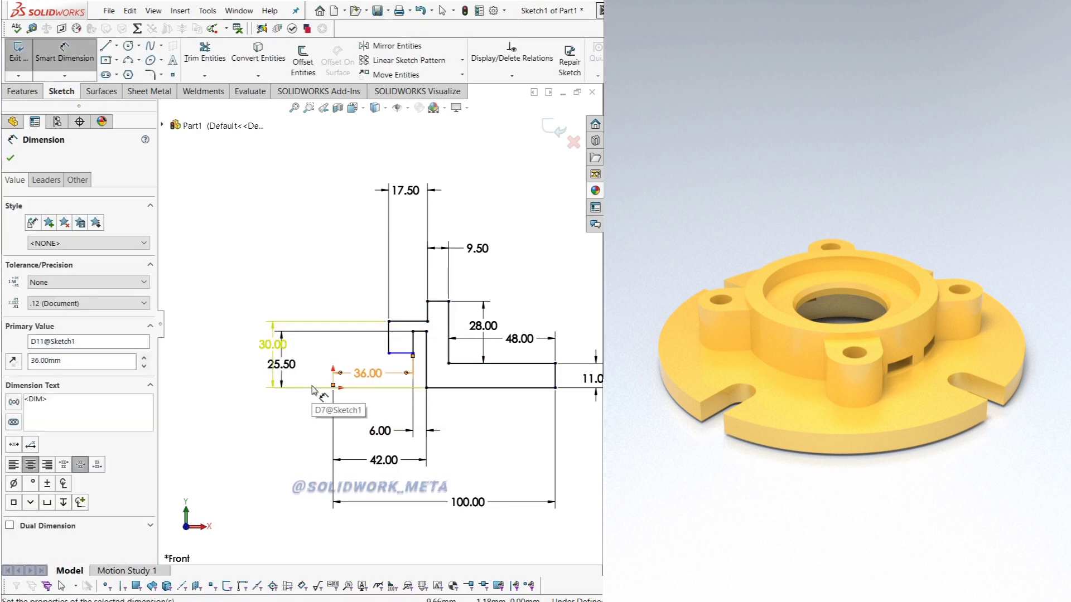
{"action": "left_click", "coordinate": [390, 348]}
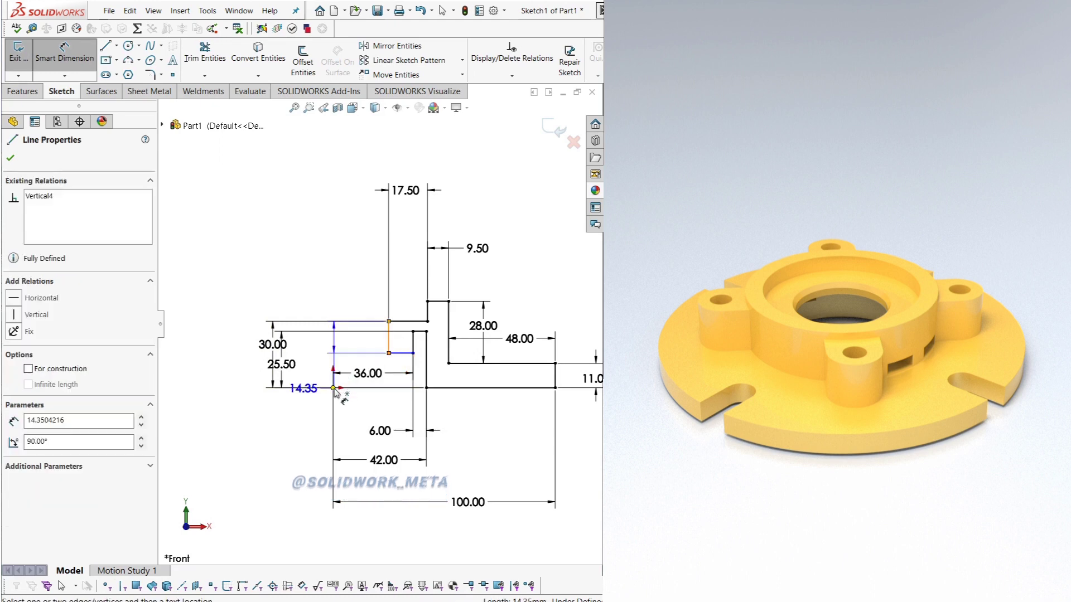
{"action": "left_click", "coordinate": [334, 375]}
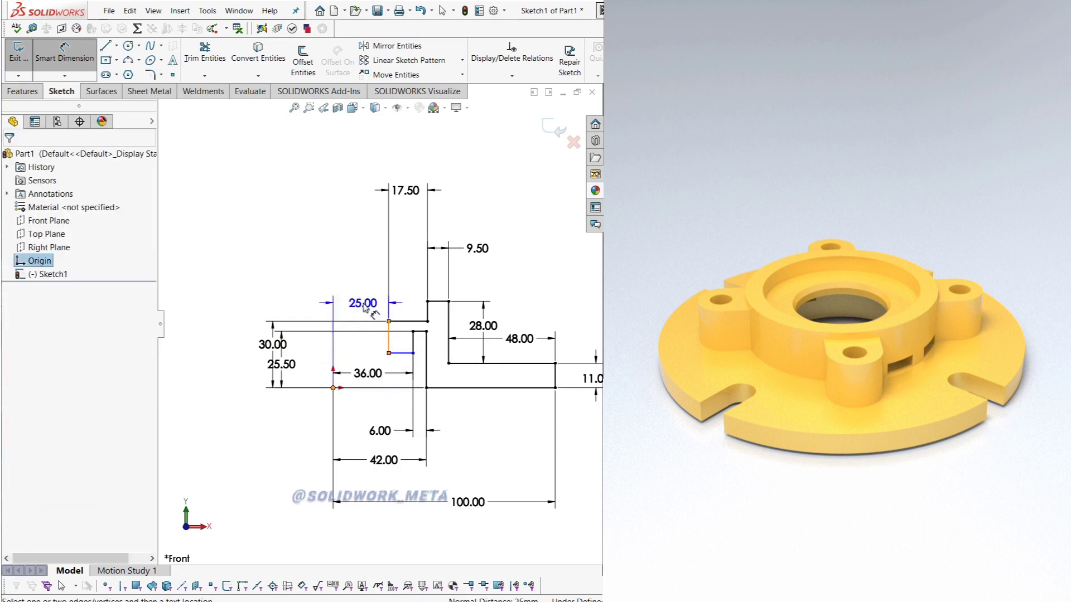
{"action": "left_click", "coordinate": [364, 308]}
{"action": "key", "text": "Escape"}
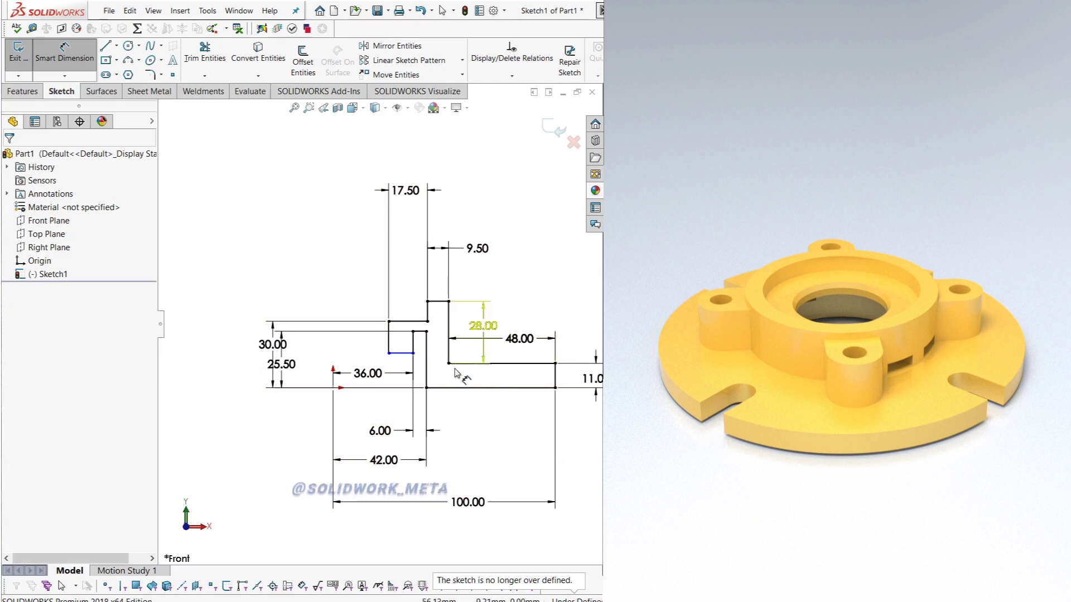
{"action": "left_click", "coordinate": [273, 344]}
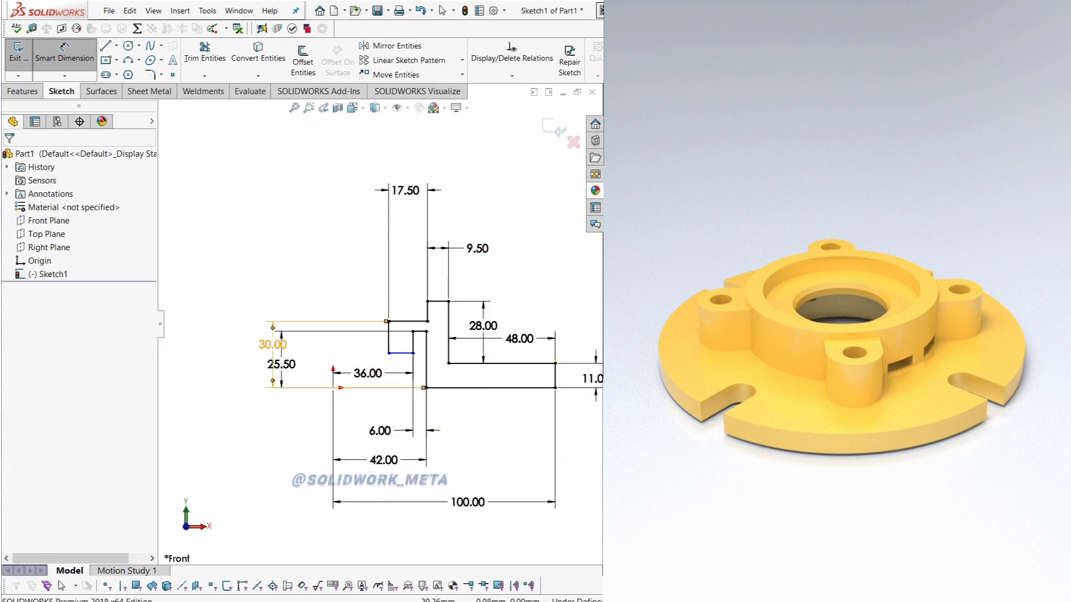
Step: Dimension the lip's bottom line to a height of 23 mm above the origin and finish dimensioning
{"action": "left_click", "coordinate": [404, 352]}
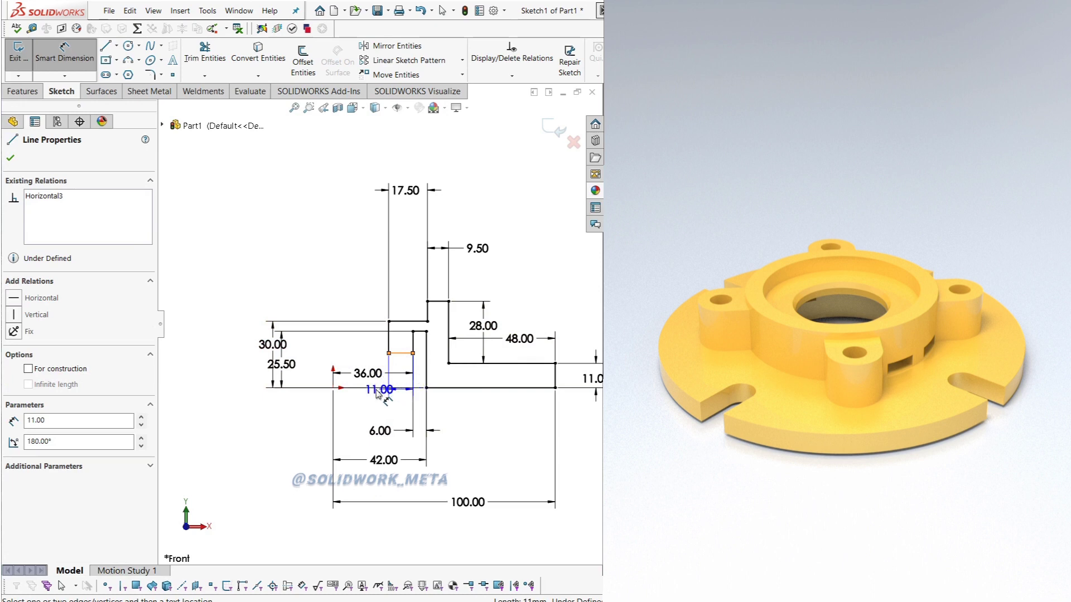
{"action": "left_click", "coordinate": [333, 387]}
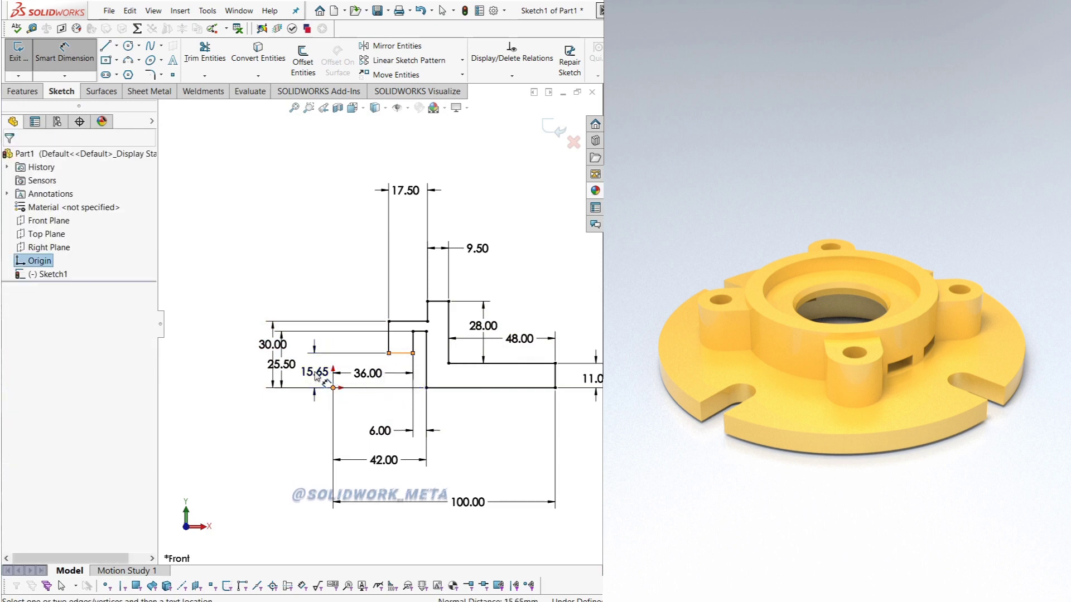
{"action": "left_click", "coordinate": [315, 376]}
{"action": "type", "text": "23"}
{"action": "key", "text": "Return"}
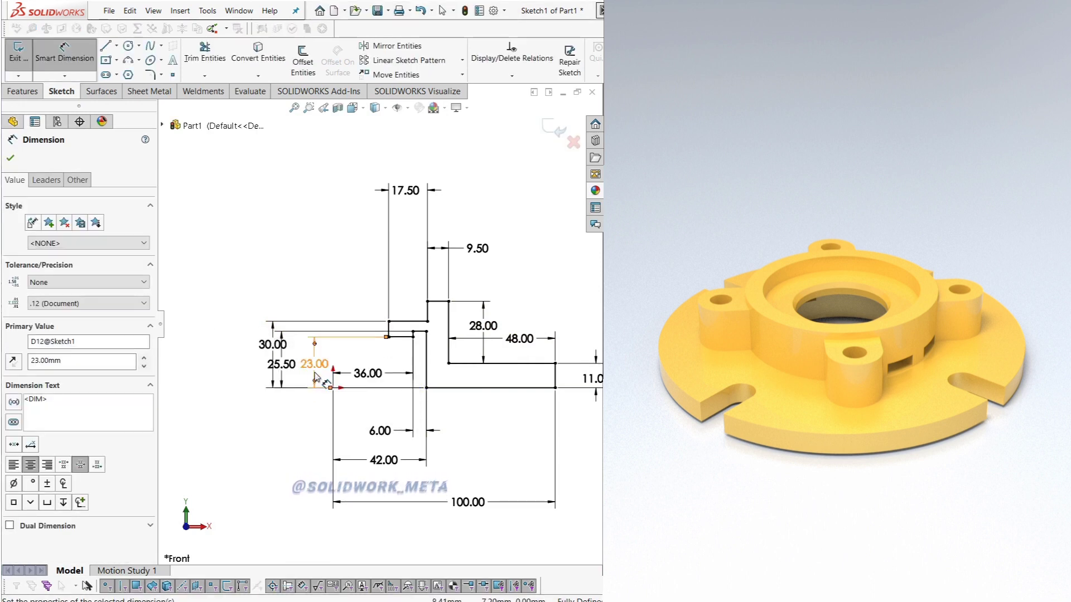
{"action": "right_click", "coordinate": [300, 275]}
{"action": "left_click", "coordinate": [336, 316]}
Step: Draw a vertical centerline from the origin up past the top of the profile as the revolve axis
{"action": "scroll", "coordinate": [358, 295], "scroll_direction": "up", "scroll_amount": 1}
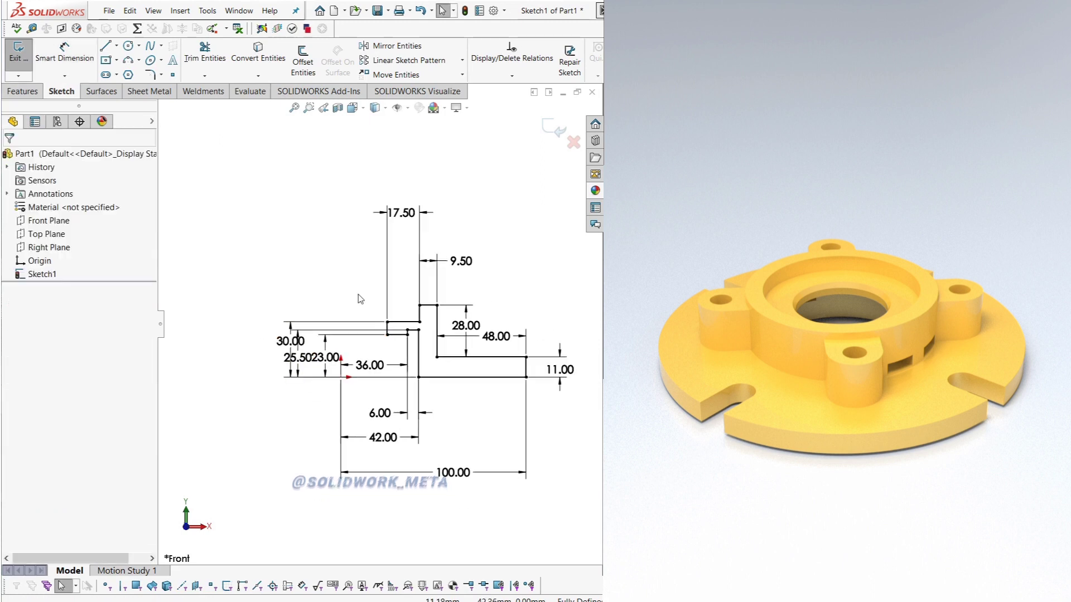
{"action": "scroll", "coordinate": [373, 318], "scroll_direction": "up", "scroll_amount": 1}
{"action": "left_click", "coordinate": [116, 47]}
{"action": "left_click", "coordinate": [134, 72]}
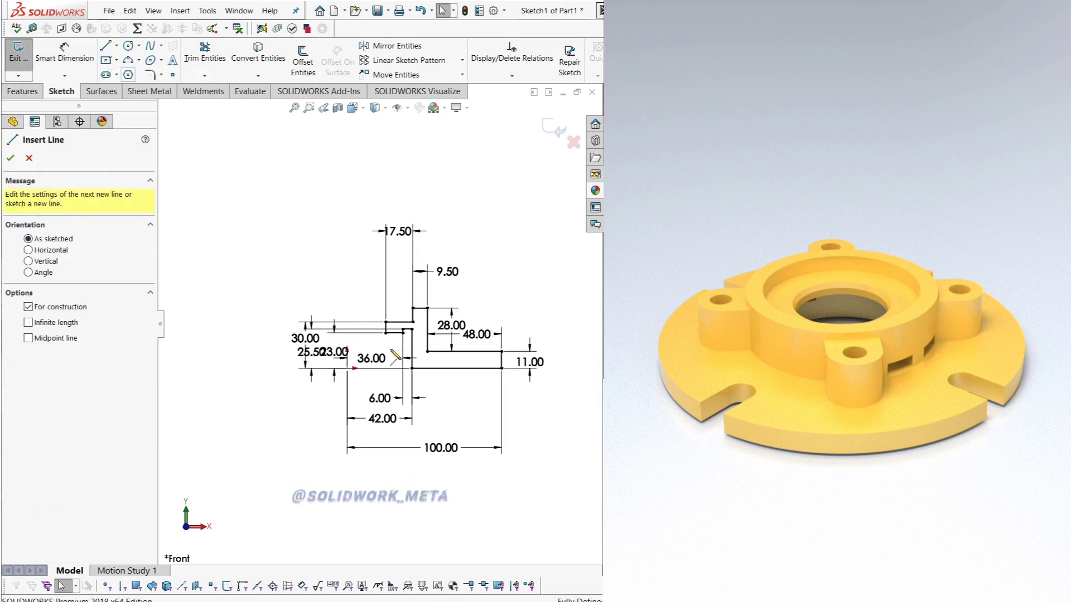
{"action": "left_click", "coordinate": [347, 368]}
{"action": "left_click", "coordinate": [347, 207]}
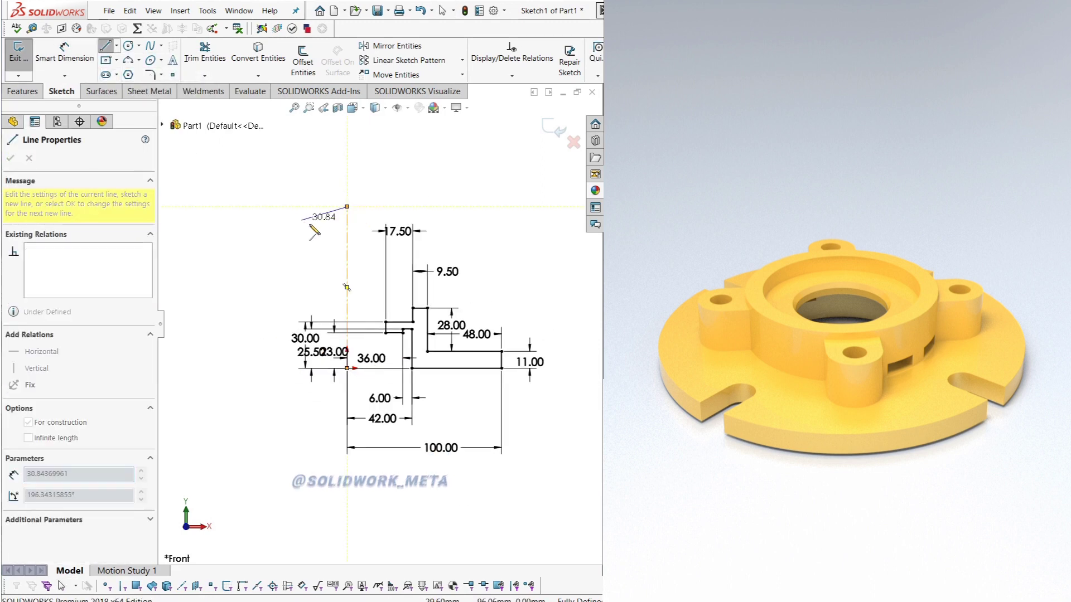
{"action": "key", "text": "Escape"}
{"action": "key", "text": "Escape"}
Step: Revolve the closed profile around the vertical centerline with Revolved Boss/Base to create the flanged hub
{"action": "left_click", "coordinate": [26, 91]}
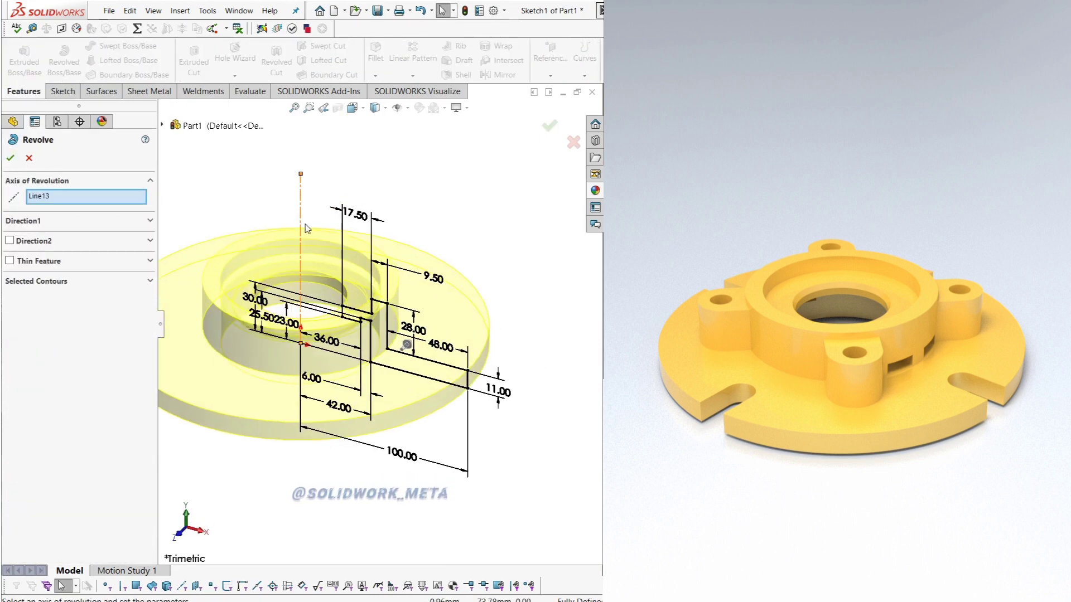
{"action": "scroll", "coordinate": [232, 227], "scroll_direction": "down", "scroll_amount": 2}
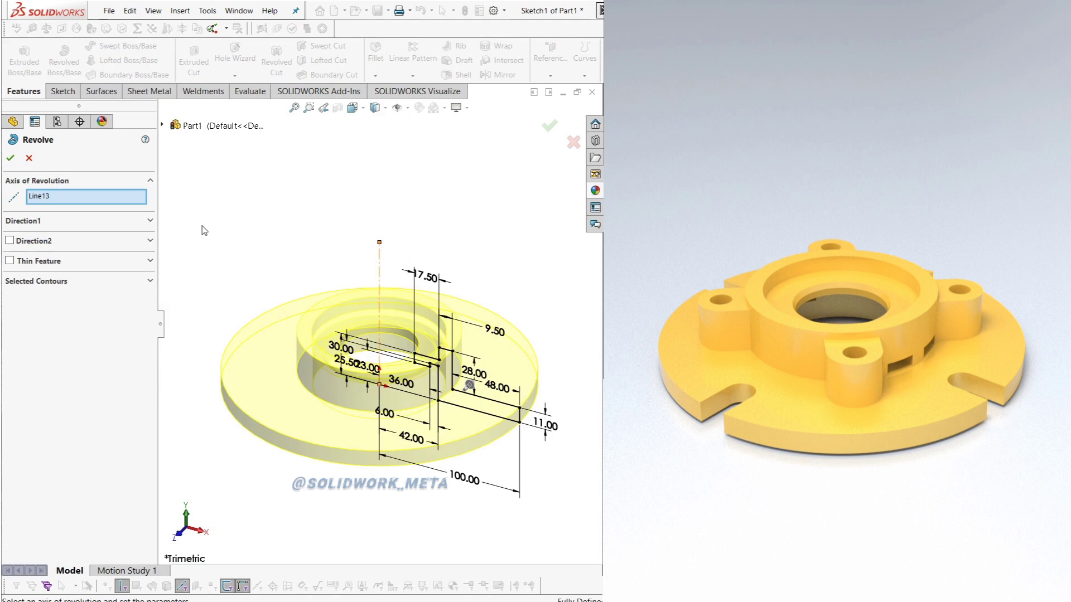
{"action": "left_click", "coordinate": [10, 158]}
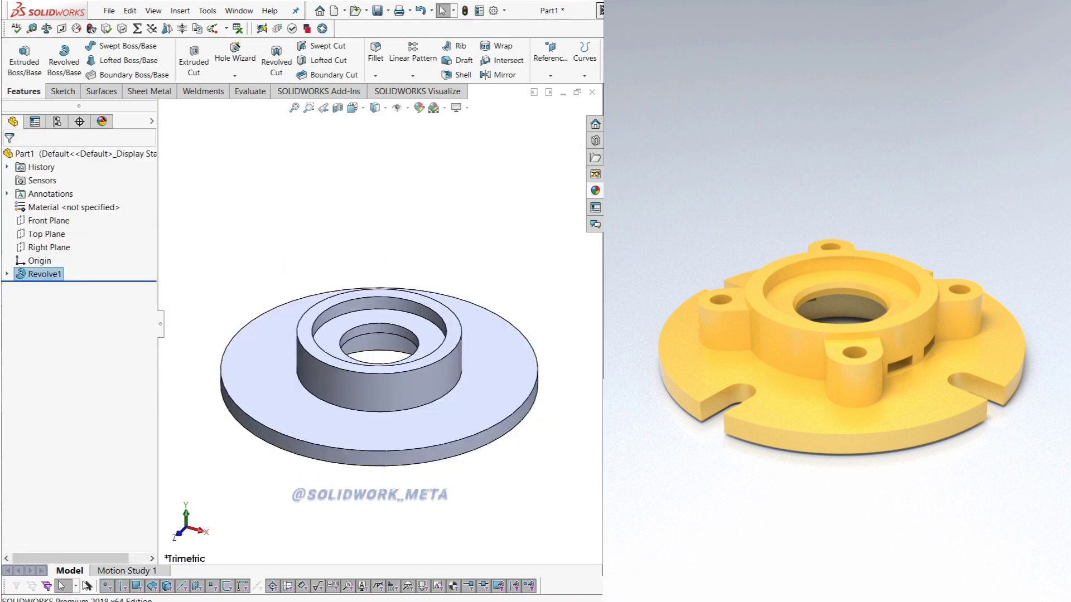
Step: Start a new sketch on the flange's top face, viewed normal to that face
{"action": "right_click", "coordinate": [482, 356]}
{"action": "left_click", "coordinate": [526, 336]}
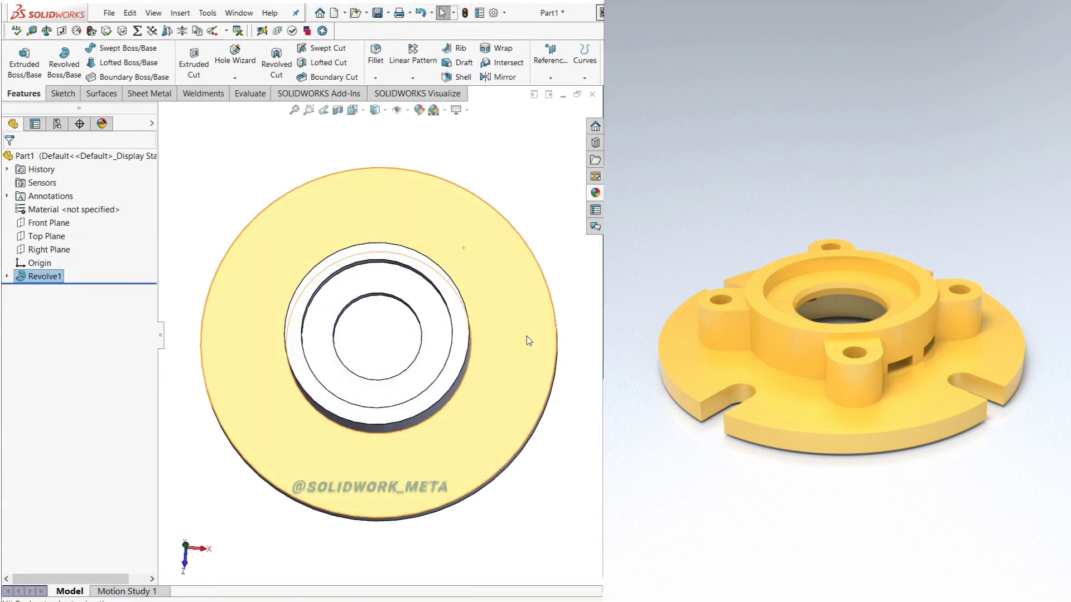
{"action": "right_click", "coordinate": [500, 290]}
{"action": "left_click", "coordinate": [536, 273]}
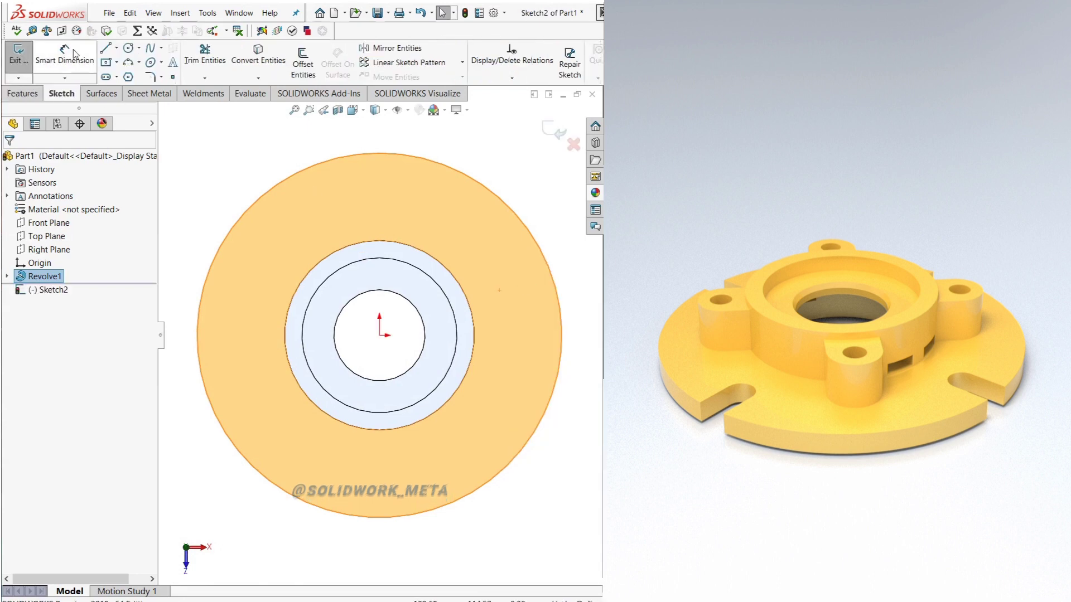
Step: Sketch a circle about 150 mm in diameter centred on the origin, between the hub and the flange's outer edge
{"action": "left_click", "coordinate": [128, 48]}
{"action": "left_click", "coordinate": [379, 335]}
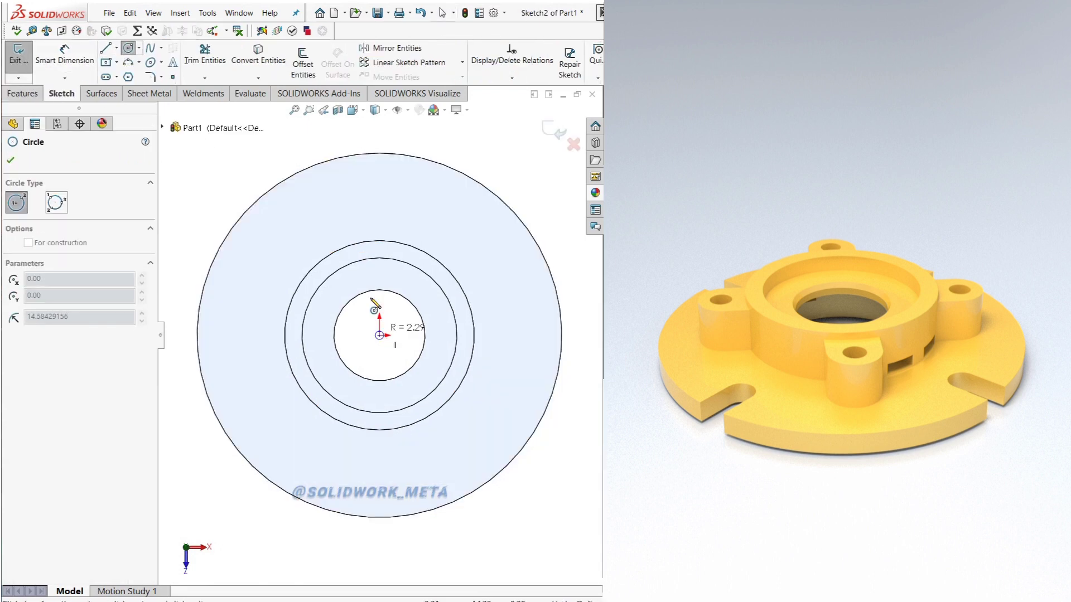
{"action": "left_click", "coordinate": [345, 204]}
{"action": "right_click", "coordinate": [260, 149]}
{"action": "left_click", "coordinate": [276, 156]}
Step: Dimension the new circle on the flange face to a diameter of 160 mm
{"action": "left_click", "coordinate": [66, 59]}
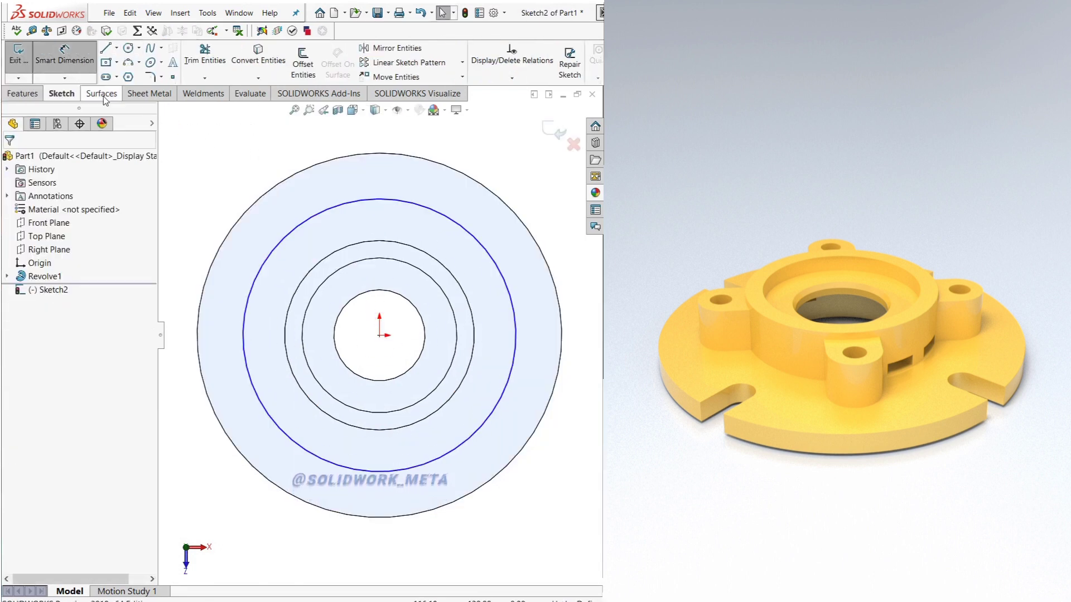
{"action": "left_click", "coordinate": [362, 202]}
{"action": "left_click", "coordinate": [237, 158]}
{"action": "type", "text": "160"}
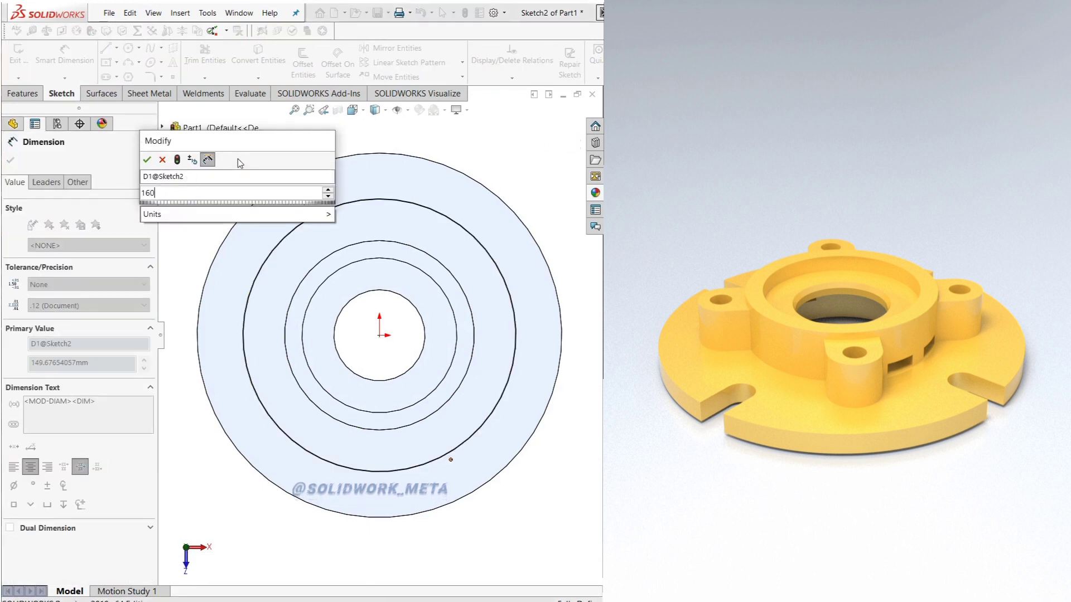
{"action": "key", "text": "Return"}
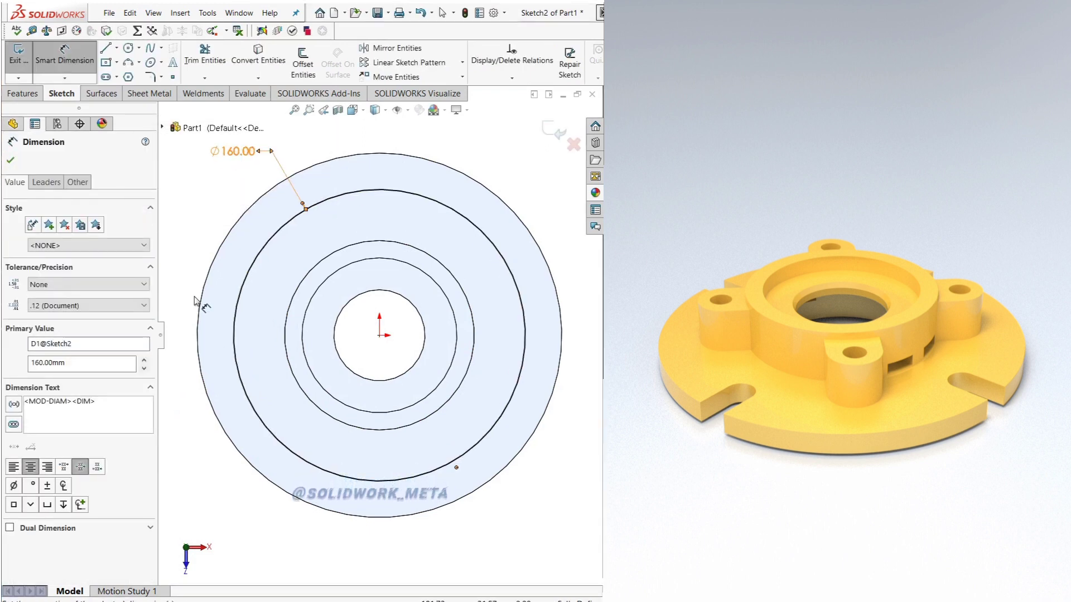
{"action": "key", "text": "Escape"}
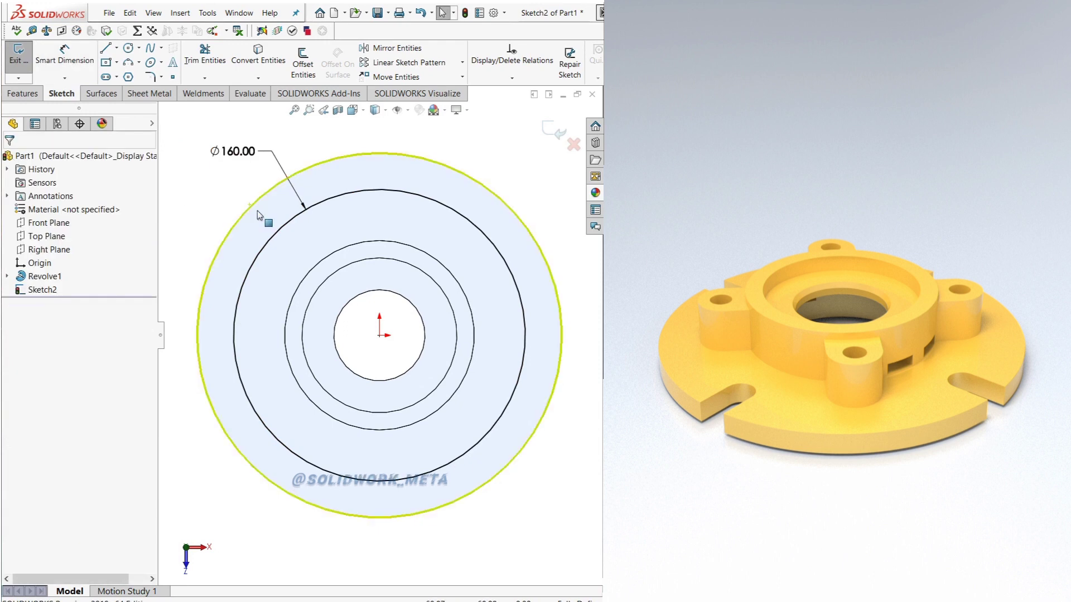
Step: Convert the 160 mm circle to construction geometry
{"action": "left_click", "coordinate": [277, 227]}
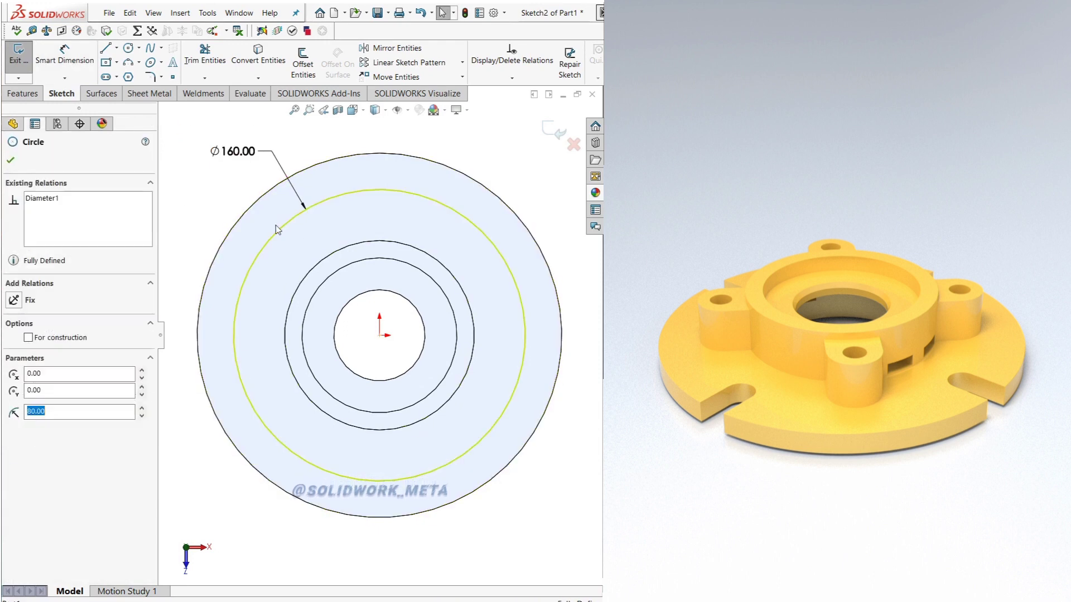
{"action": "left_click", "coordinate": [28, 338]}
{"action": "left_click", "coordinate": [12, 162]}
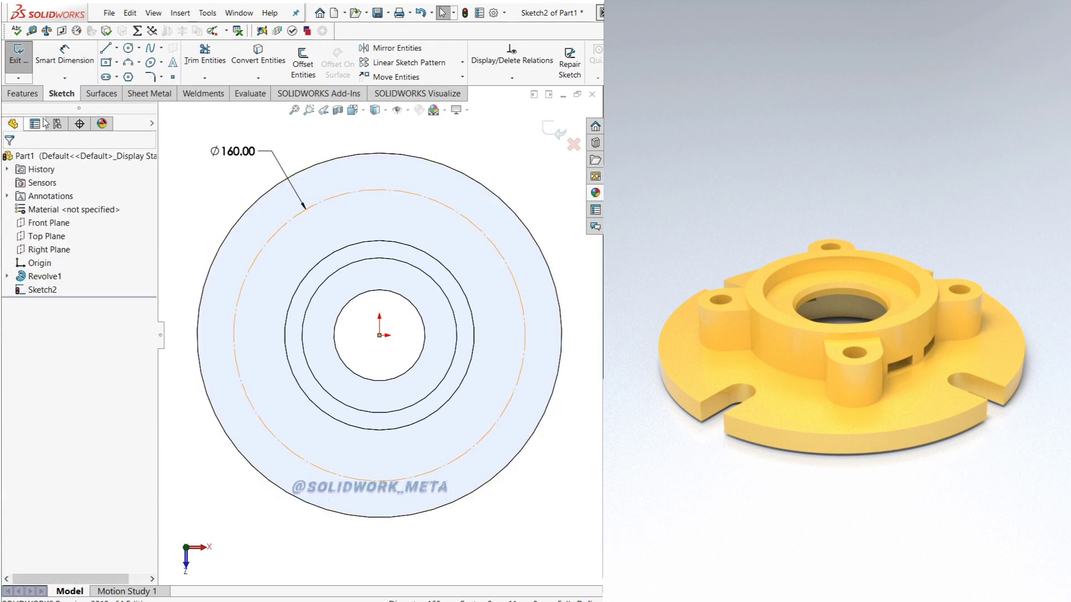
Step: Draw a vertical centerline from the origin up past the flange's outer edge
{"action": "left_click", "coordinate": [116, 47]}
{"action": "left_click", "coordinate": [137, 77]}
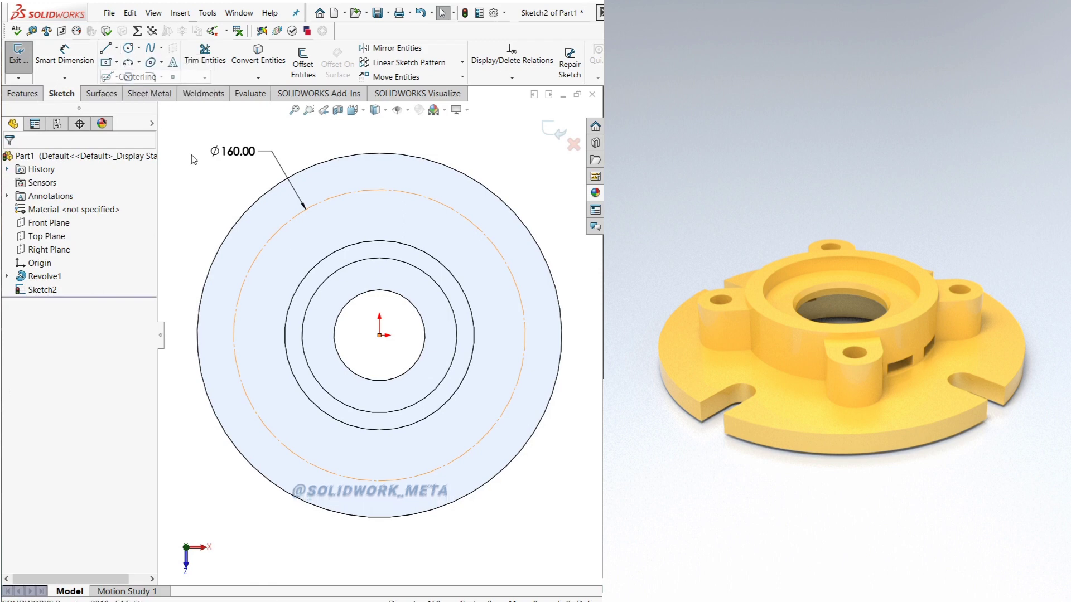
{"action": "left_click", "coordinate": [380, 335]}
{"action": "left_click", "coordinate": [379, 123]}
{"action": "right_click", "coordinate": [367, 136]}
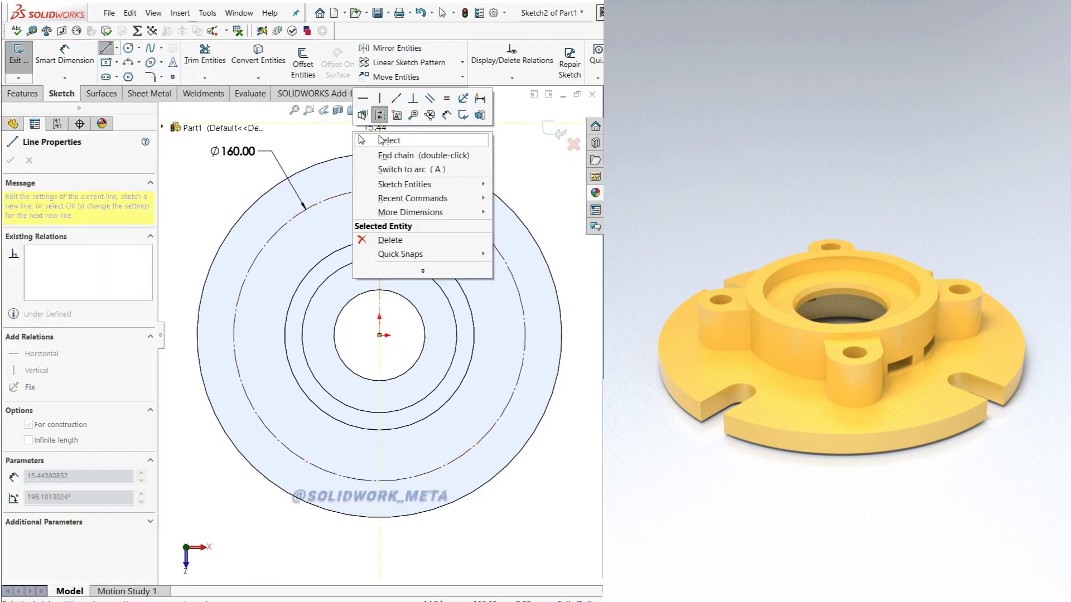
{"action": "left_click", "coordinate": [387, 140]}
Step: Offset the vertical centerline by 8 mm bi-directionally to create a dimensioned parallel line on each side
{"action": "left_click", "coordinate": [310, 68]}
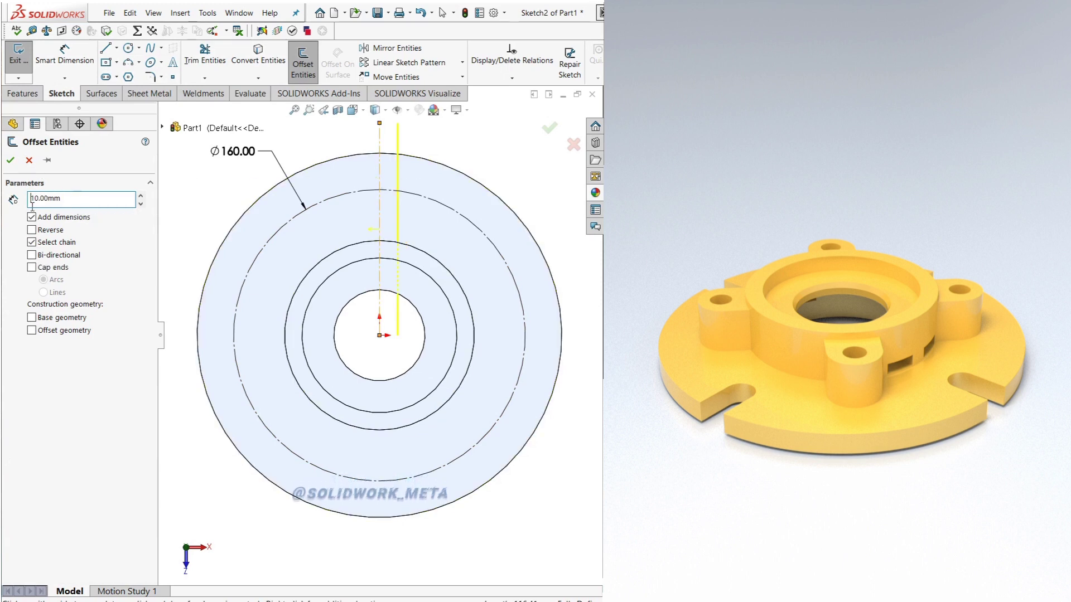
{"action": "left_click", "coordinate": [33, 256]}
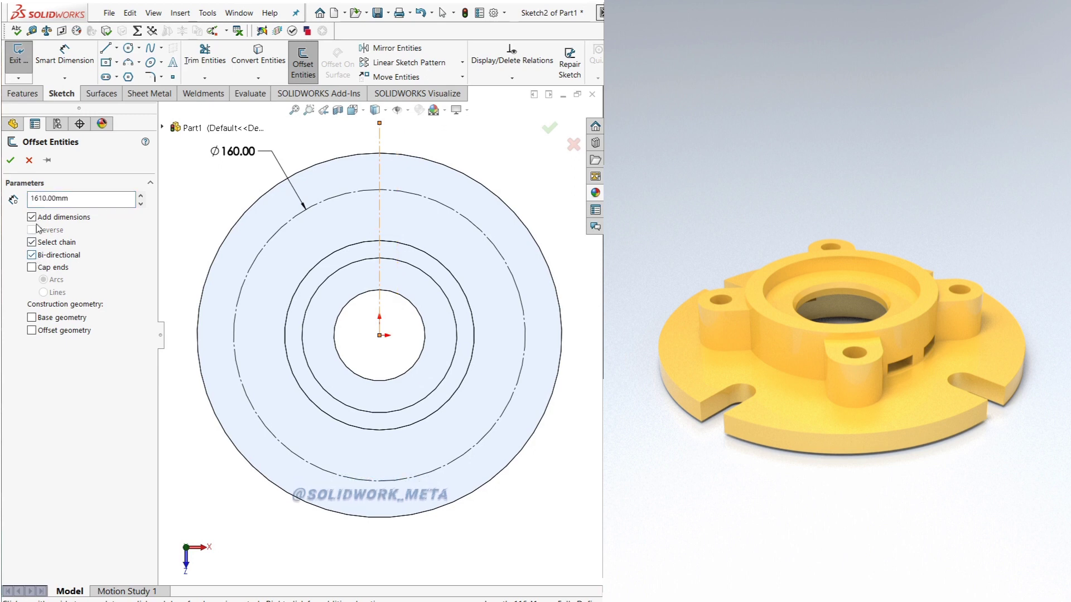
{"action": "left_click_drag", "start_coordinate": [70, 199], "coordinate": [24, 205]}
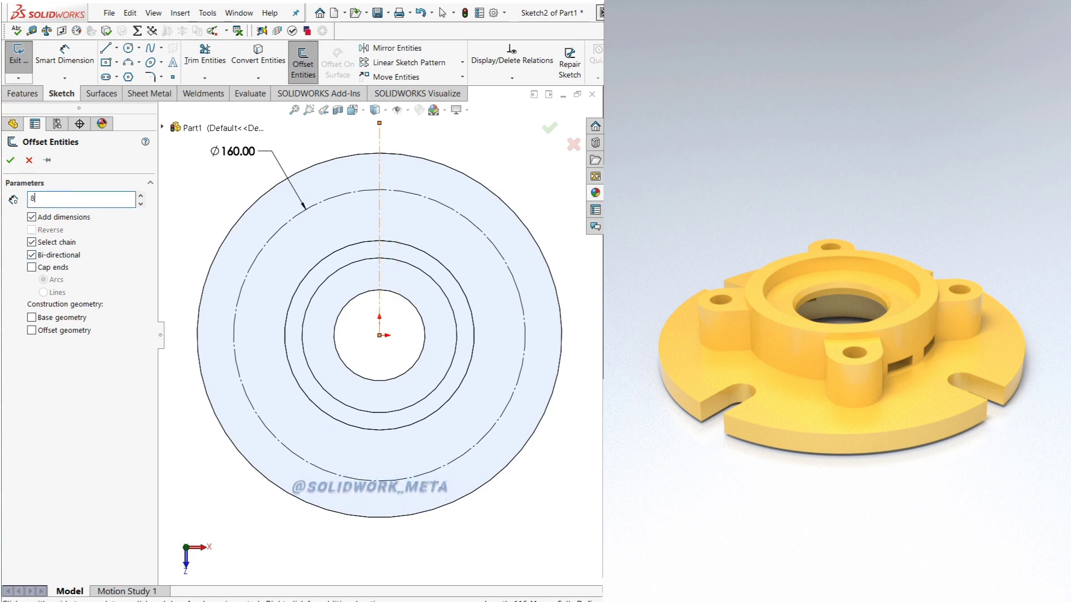
{"action": "key", "text": "Return"}
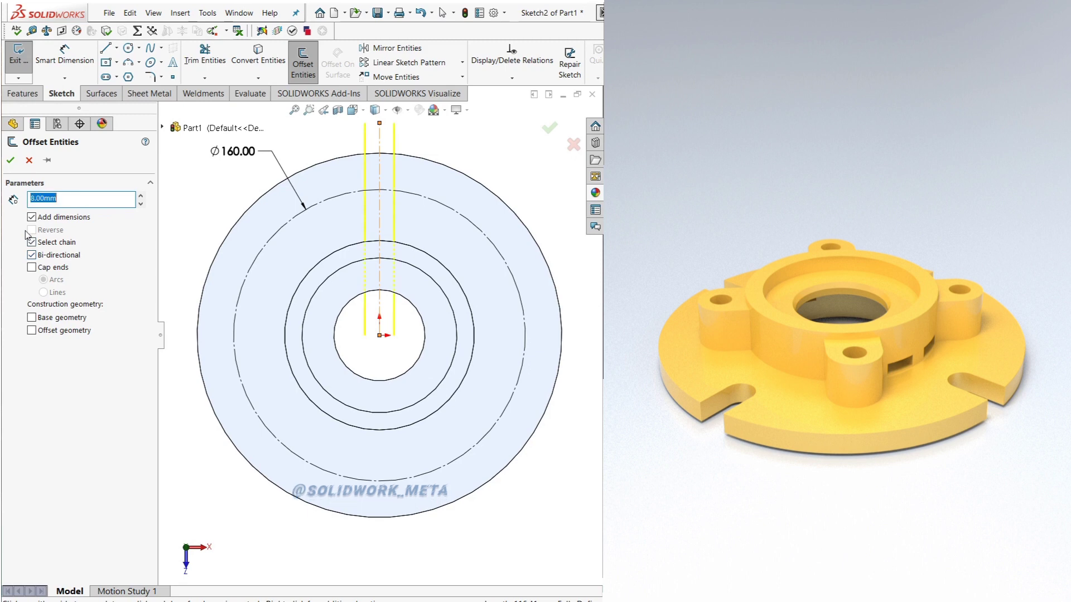
{"action": "left_click", "coordinate": [12, 161]}
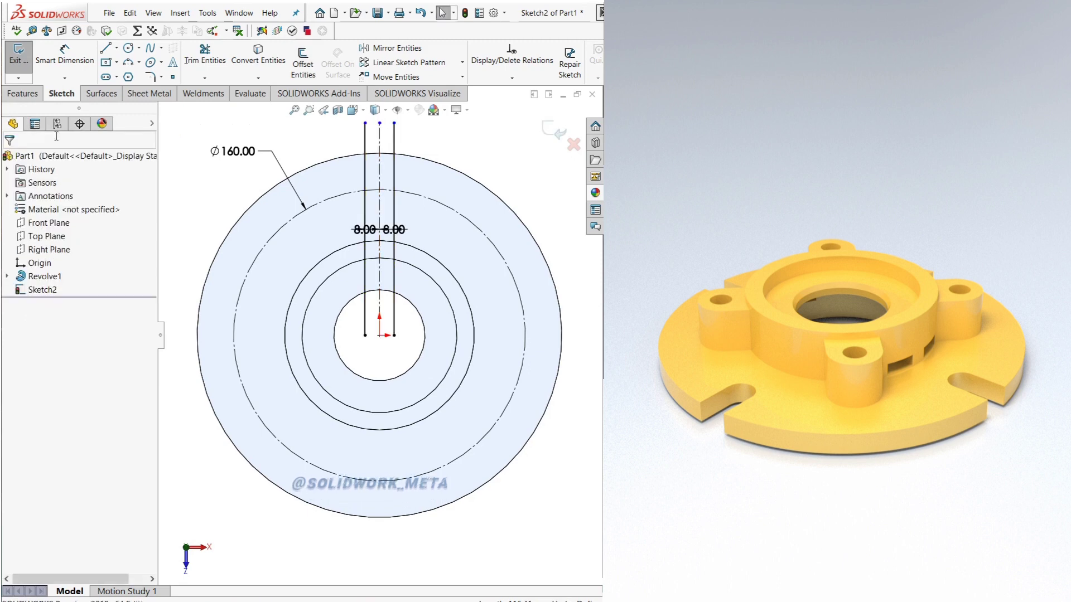
Step: Sketch a circle about 16 mm in diameter centred where the centerline crosses the 160 mm construction circle
{"action": "left_click", "coordinate": [128, 62]}
{"action": "scroll", "coordinate": [397, 167], "scroll_direction": "down", "scroll_amount": 4}
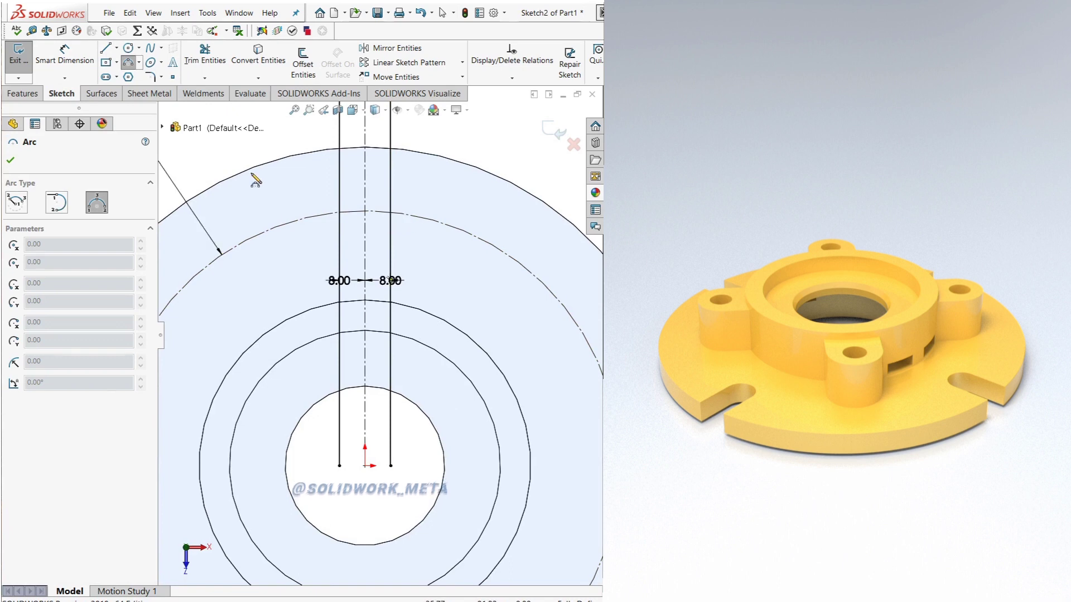
{"action": "left_click", "coordinate": [128, 48]}
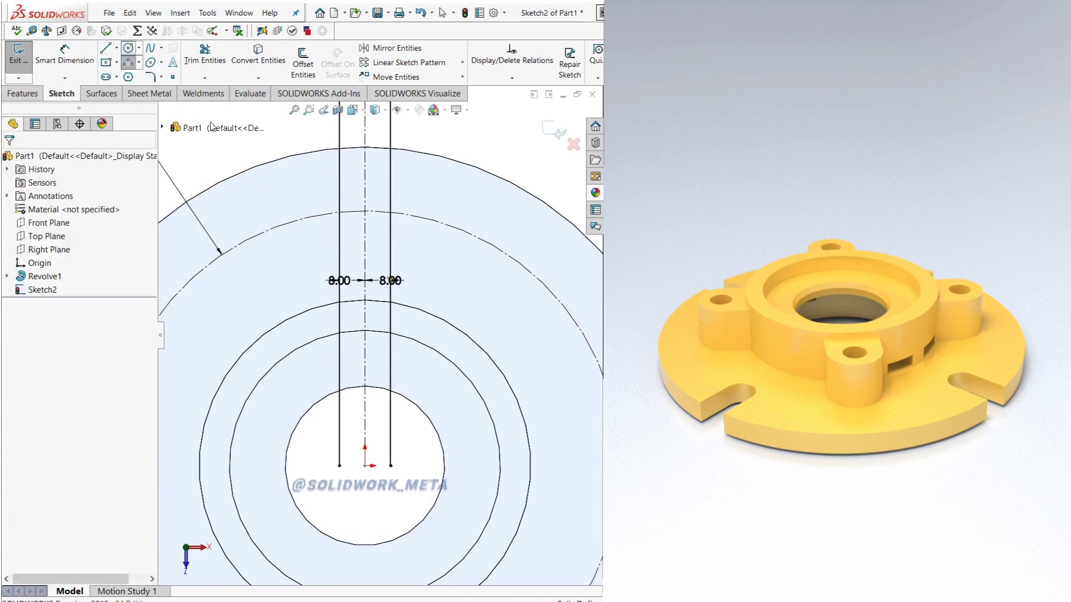
{"action": "left_click", "coordinate": [365, 211]}
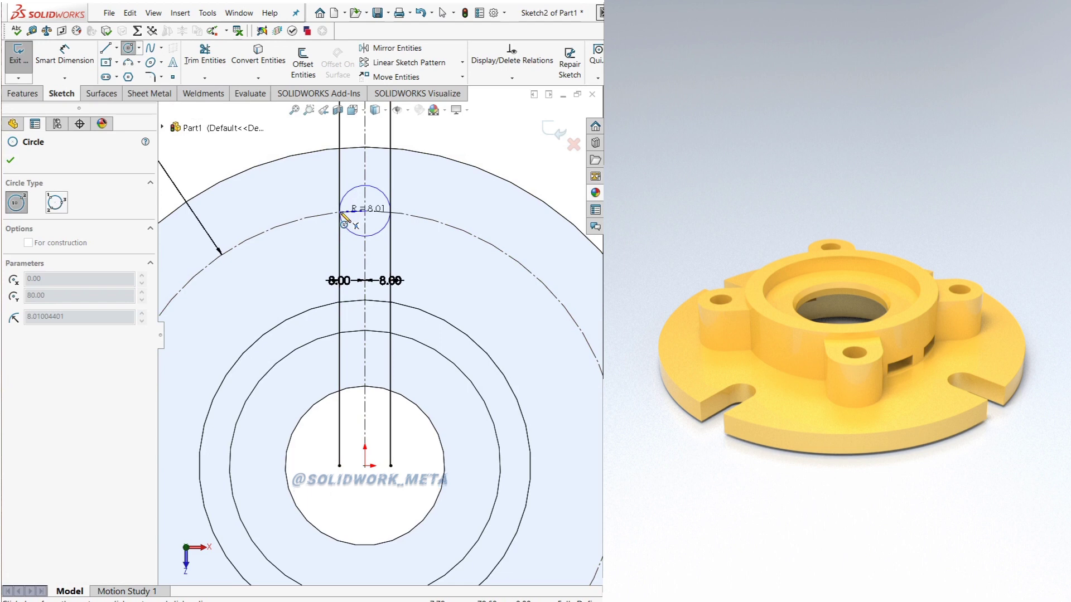
{"action": "left_click", "coordinate": [342, 214]}
{"action": "right_click", "coordinate": [296, 193]}
{"action": "left_click", "coordinate": [321, 196]}
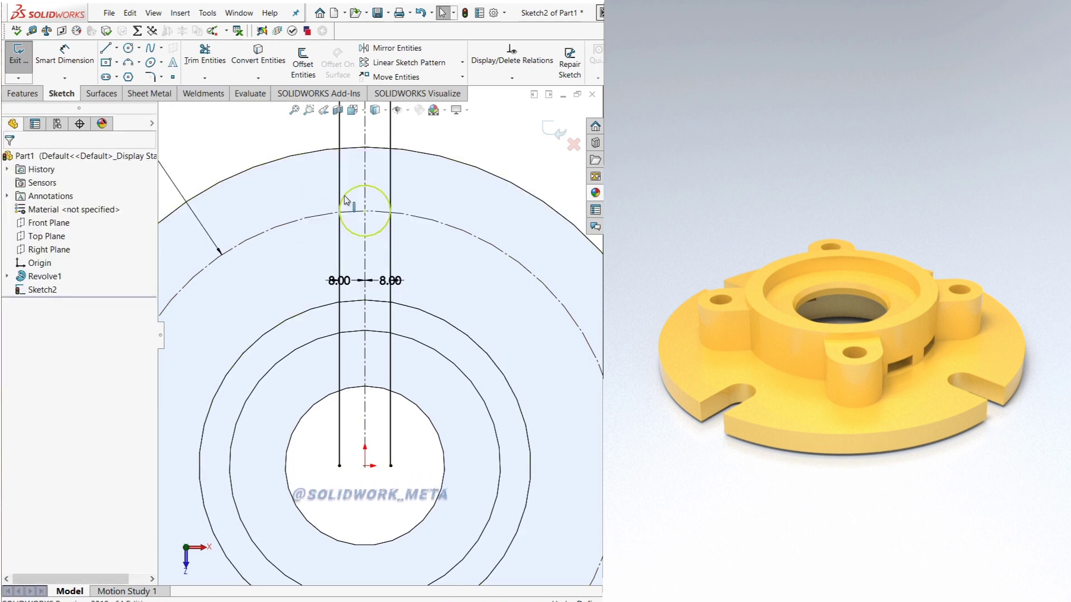
Step: Dimension the small circle between the offset lines to a diameter of 16 mm
{"action": "left_click", "coordinate": [345, 202]}
{"action": "left_click", "coordinate": [65, 55]}
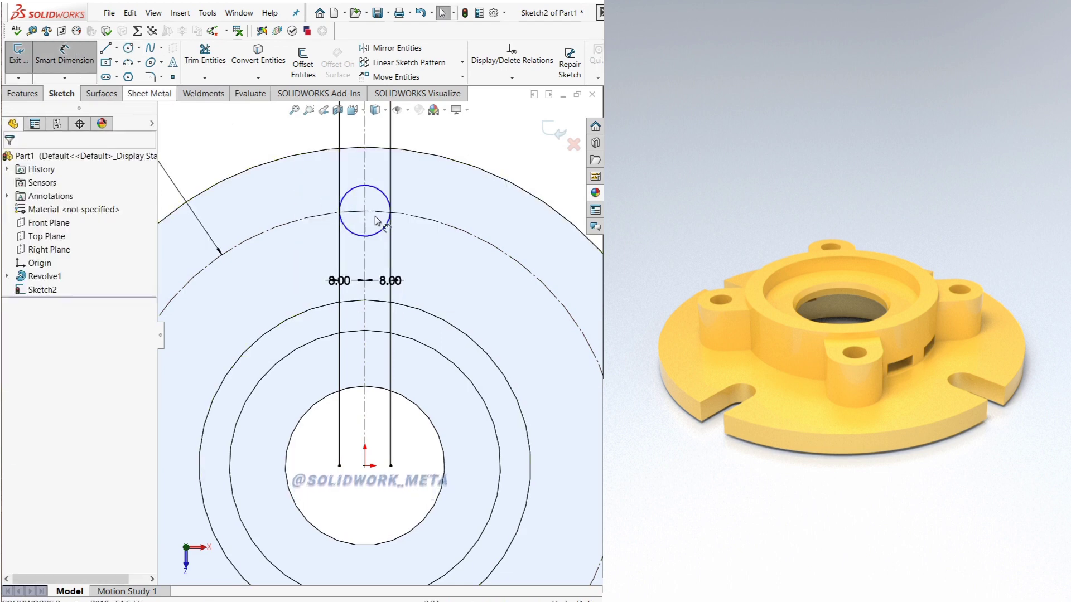
{"action": "left_click", "coordinate": [285, 187]}
{"action": "key", "text": "Return"}
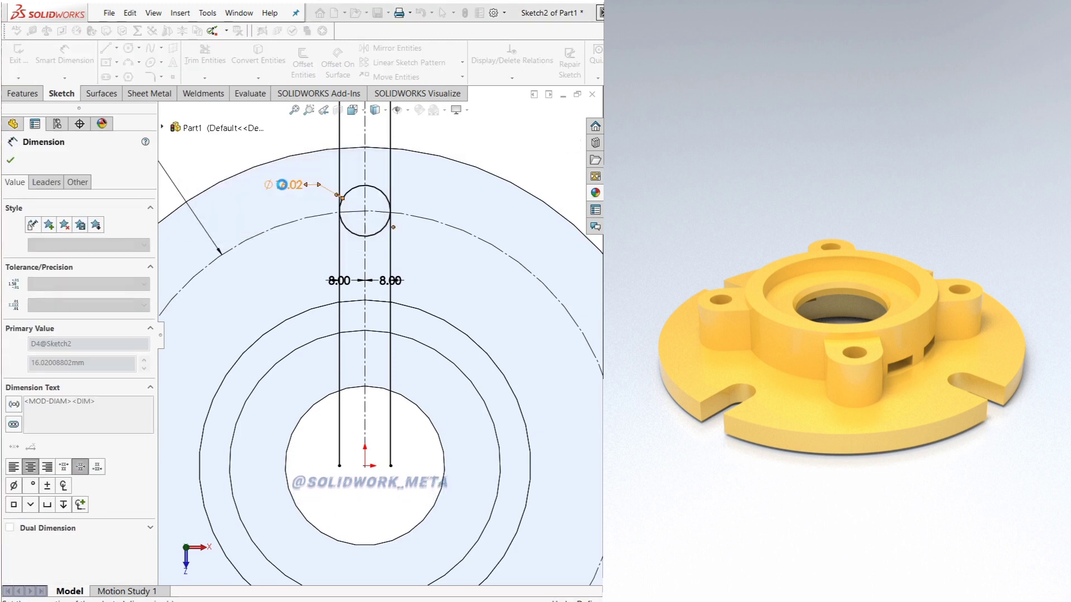
{"action": "left_click", "coordinate": [290, 223]}
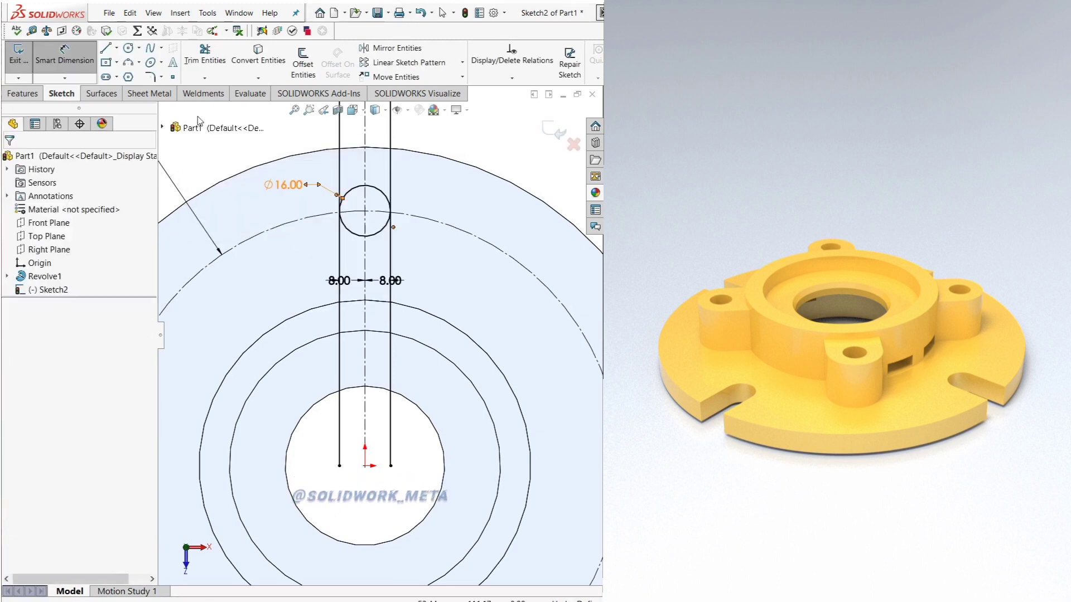
Step: Trim the offset lines and small circle to a U-shaped slot profile, and close its outer end with a horizontal line
{"action": "left_click", "coordinate": [204, 56]}
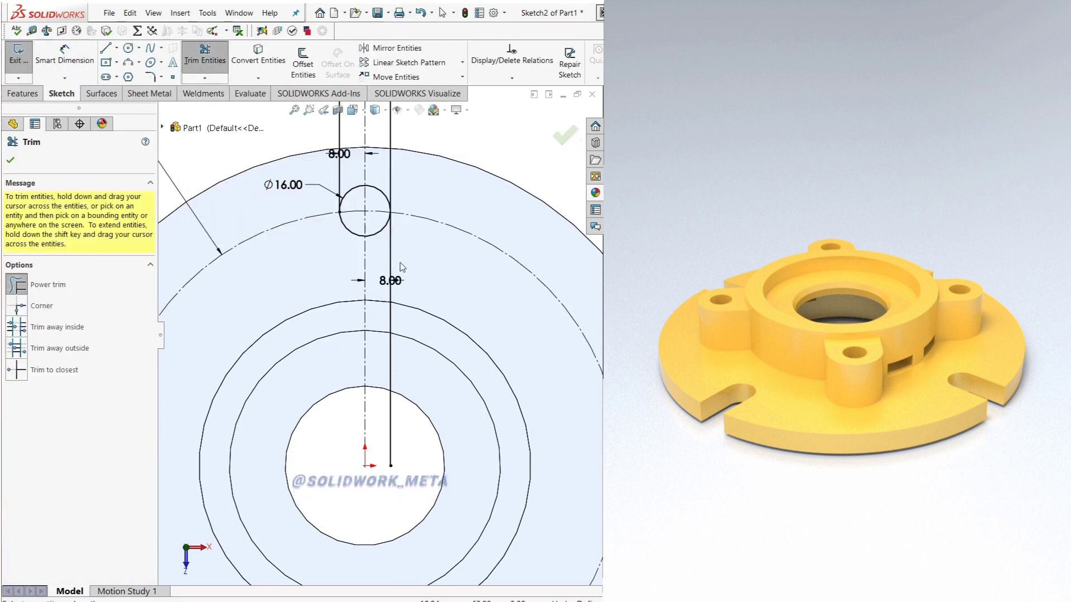
{"action": "left_click_drag", "start_coordinate": [401, 267], "coordinate": [388, 258]}
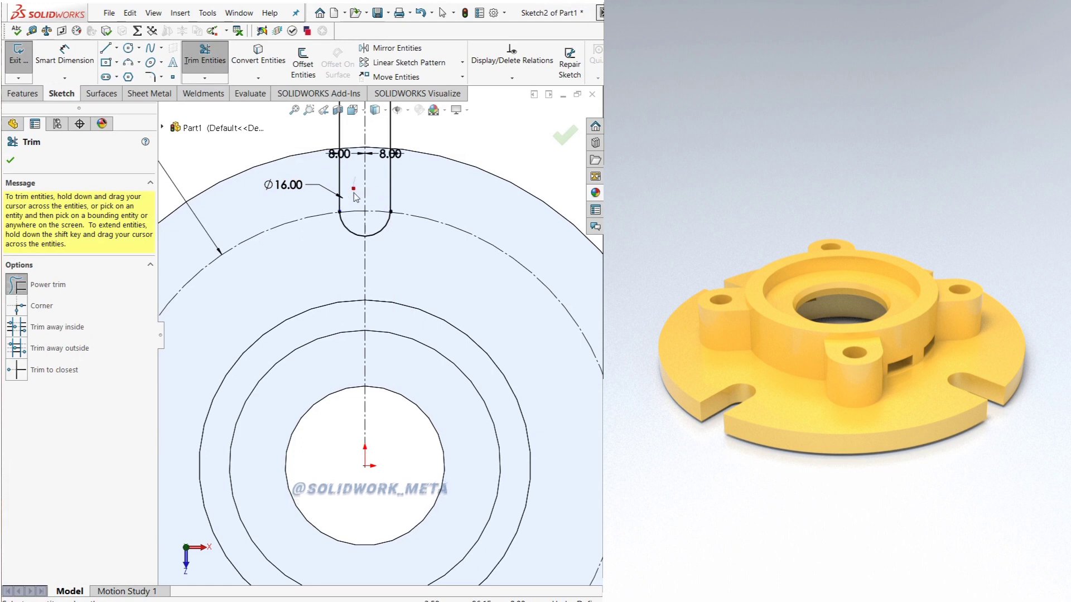
{"action": "scroll", "coordinate": [354, 195], "scroll_direction": "up", "scroll_amount": 3}
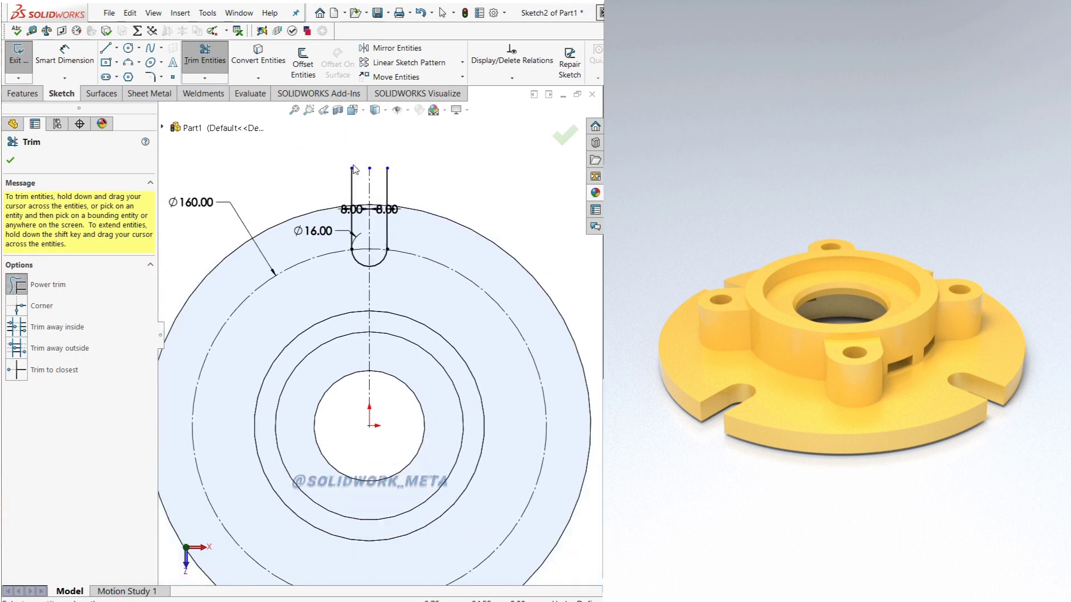
{"action": "left_click", "coordinate": [108, 49]}
{"action": "left_click_drag", "start_coordinate": [356, 195], "coordinate": [386, 196]}
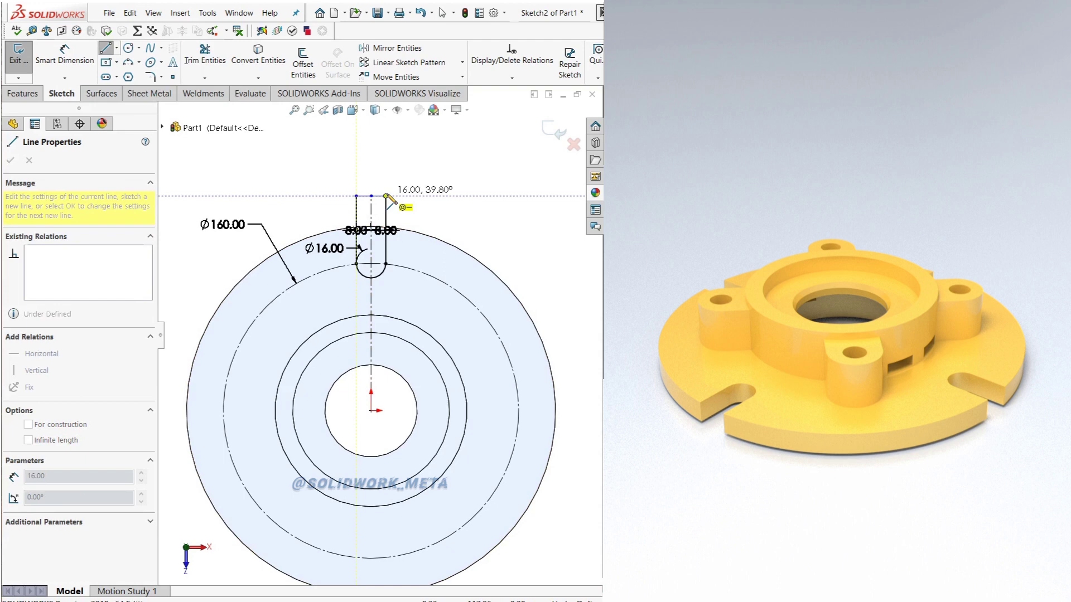
{"action": "right_click", "coordinate": [355, 176]}
{"action": "left_click", "coordinate": [387, 174]}
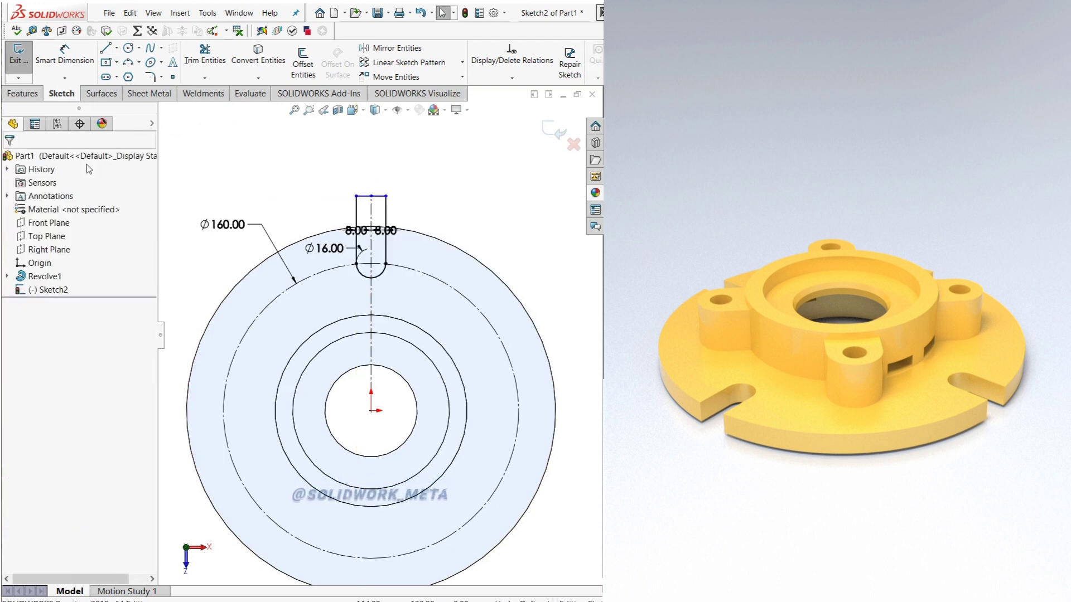
Step: Extrude-cut both regions of the slot profile through the flange as a 40 mm blind cut with Thin Feature off
{"action": "left_click", "coordinate": [22, 93]}
{"action": "left_click", "coordinate": [208, 71]}
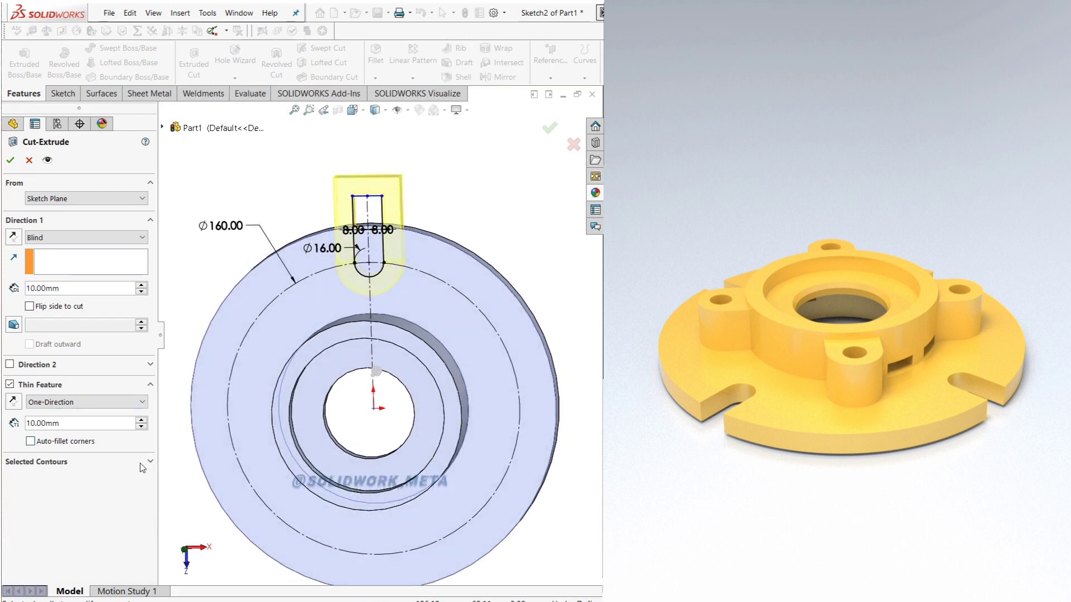
{"action": "left_click", "coordinate": [150, 462]}
{"action": "left_click", "coordinate": [366, 251]}
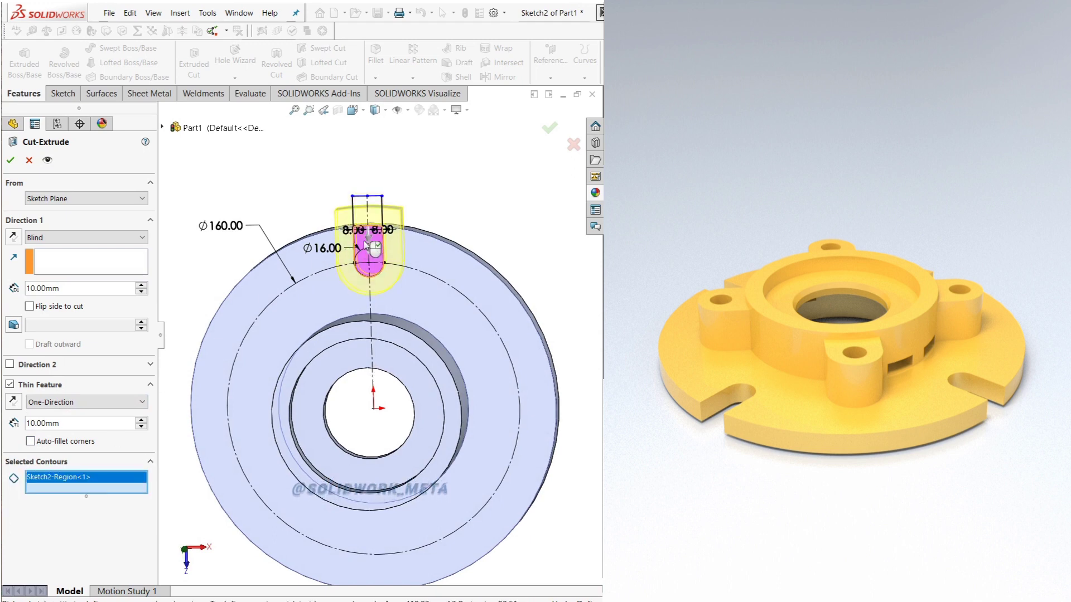
{"action": "left_click", "coordinate": [364, 217]}
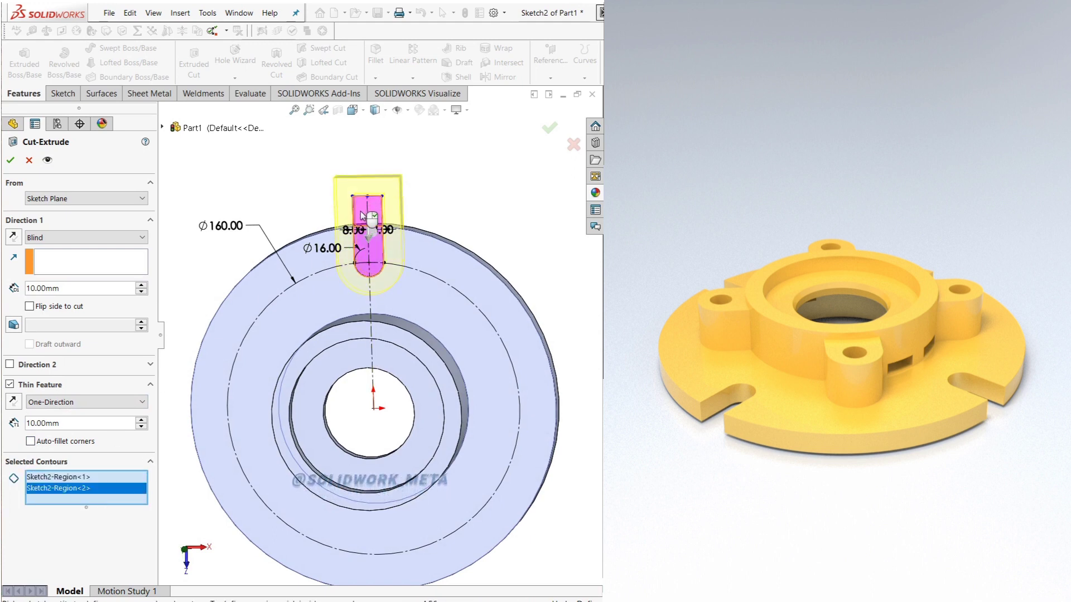
{"action": "left_click", "coordinate": [10, 384]}
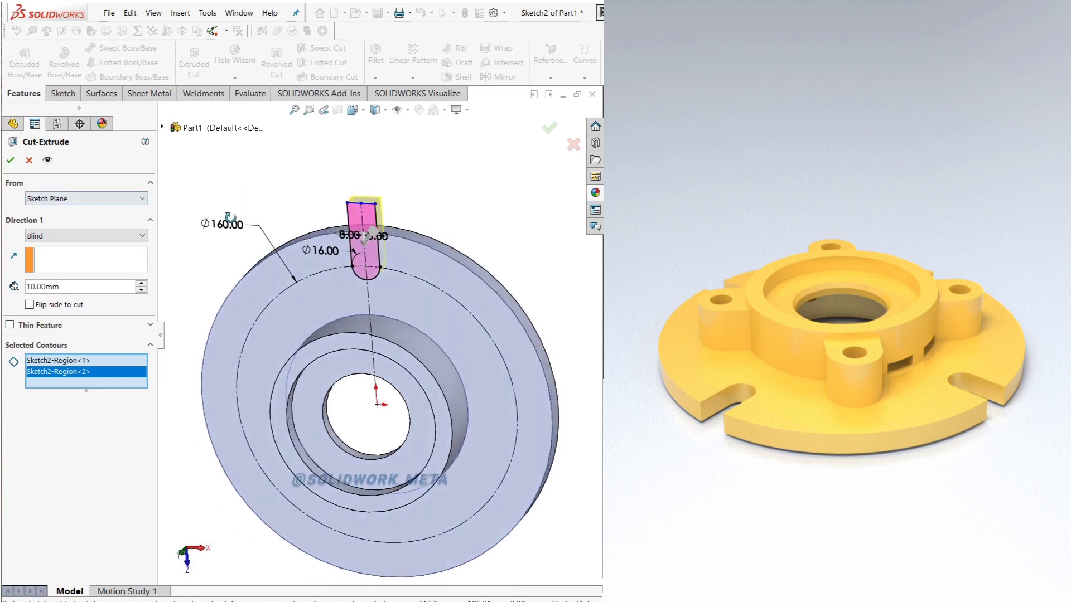
{"action": "left_click", "coordinate": [141, 284]}
{"action": "left_click", "coordinate": [142, 283]}
{"action": "left_click", "coordinate": [142, 284]}
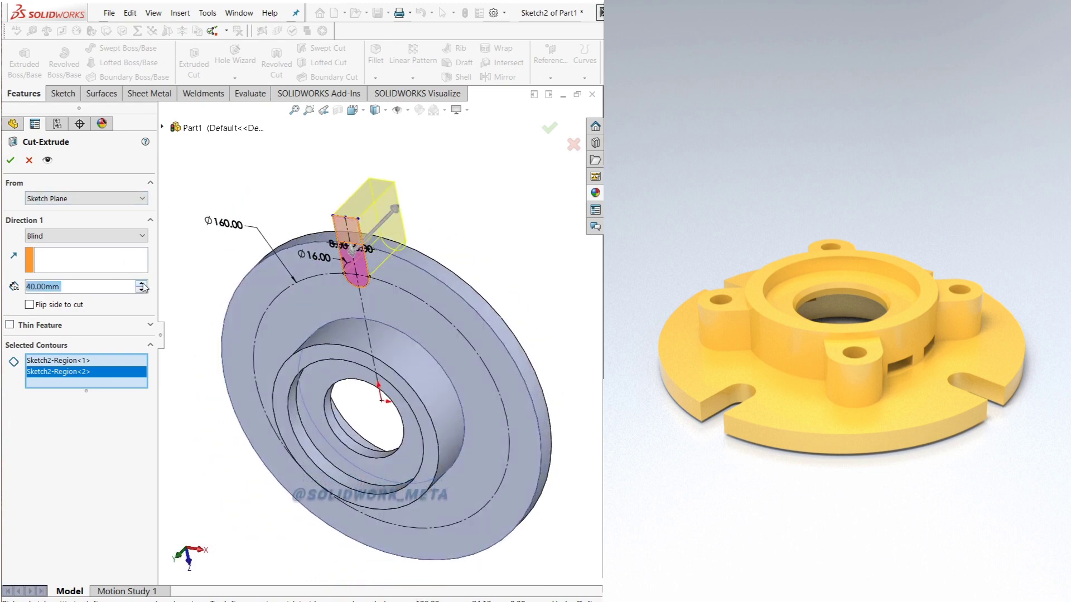
{"action": "left_click", "coordinate": [10, 160]}
Step: Circular-pattern the slot cut around the flange's outer edge with 4 equally spaced instances over 360 degrees
{"action": "key", "text": "ctrl+5"}
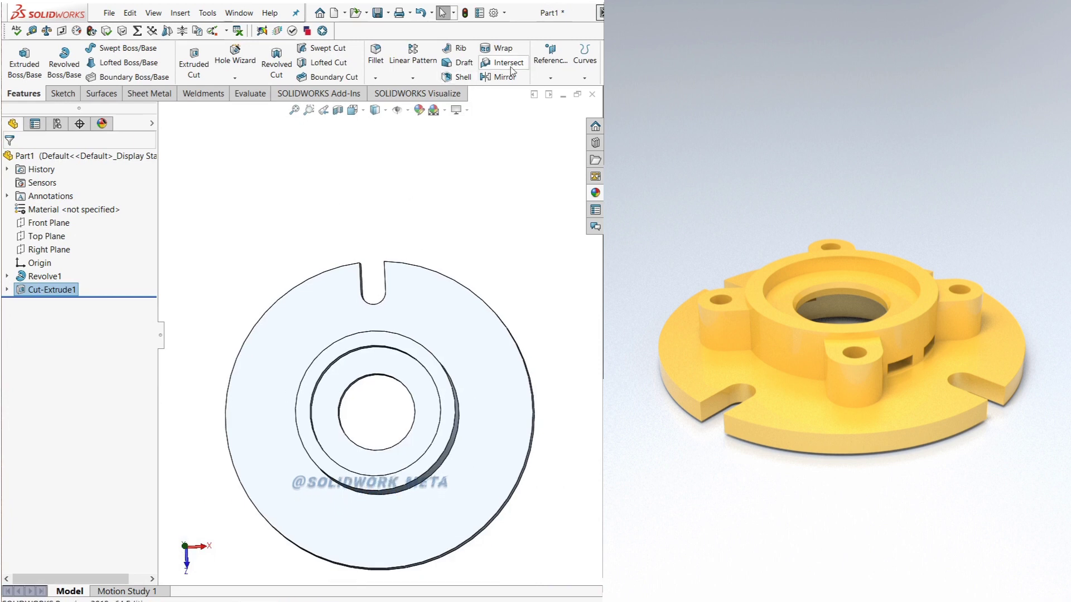
{"action": "left_click", "coordinate": [413, 78]}
{"action": "left_click", "coordinate": [429, 100]}
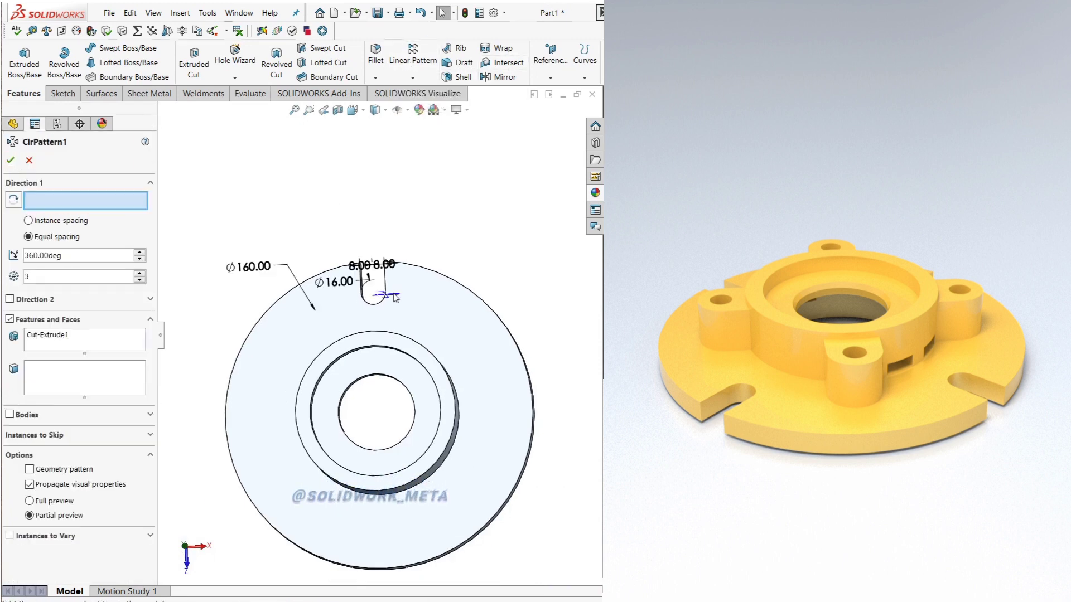
{"action": "left_click", "coordinate": [457, 283]}
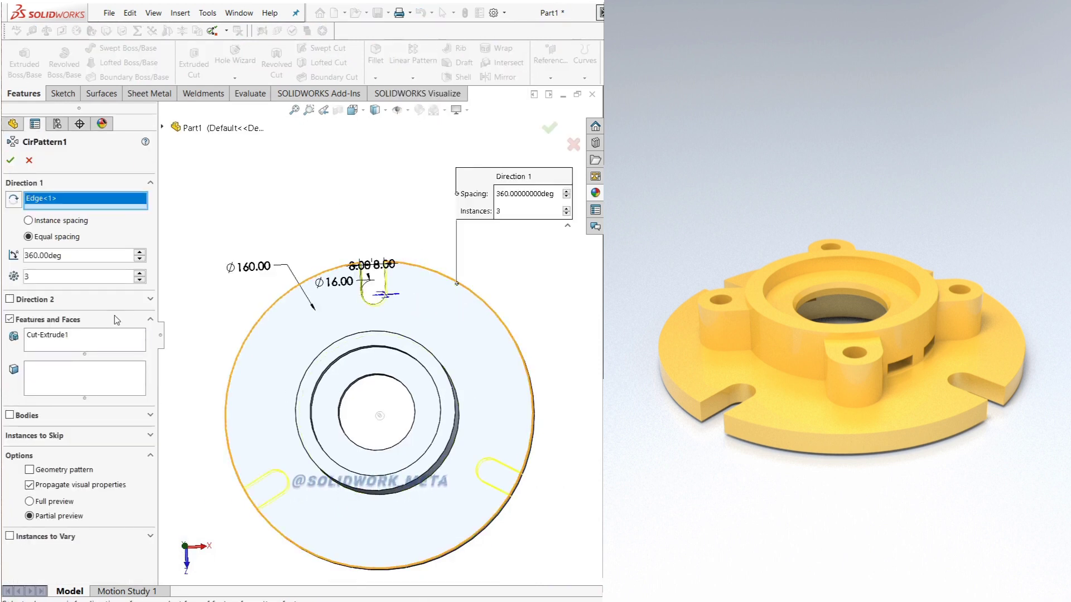
{"action": "left_click", "coordinate": [140, 273]}
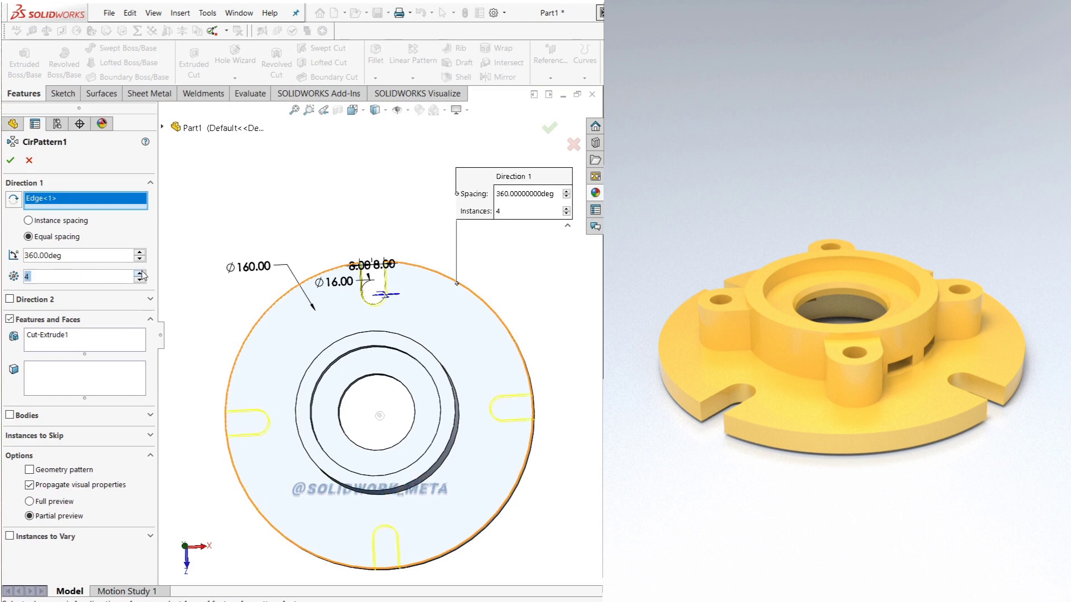
{"action": "left_click", "coordinate": [10, 160]}
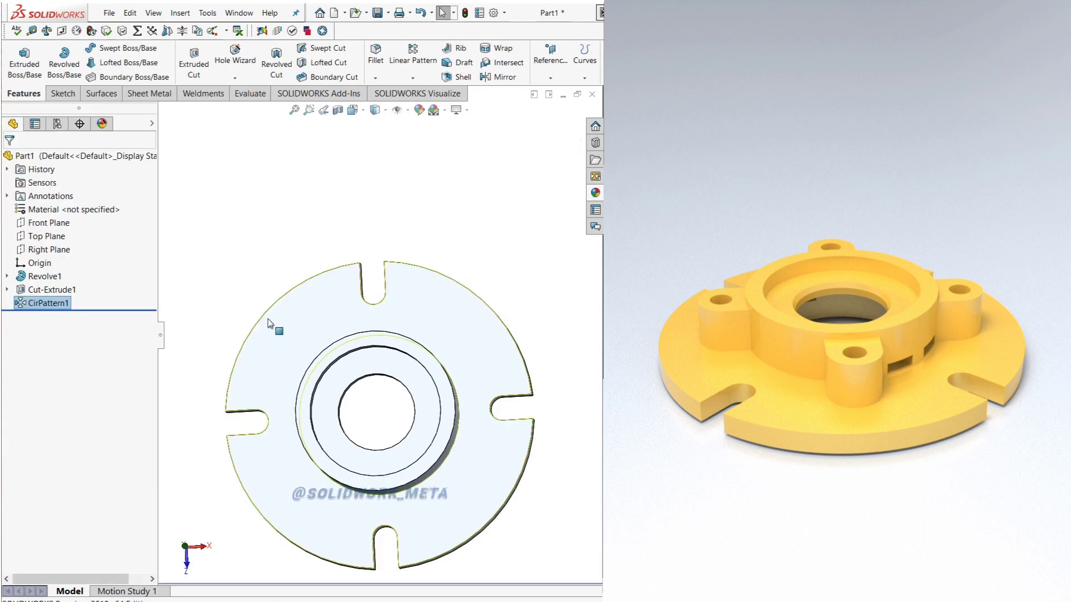
Step: Start a new sketch on the slotted flange's top face, viewed normal to that face
{"action": "middle_click_drag", "start_coordinate": [263, 313], "coordinate": [312, 316]}
{"action": "right_click", "coordinate": [422, 335]}
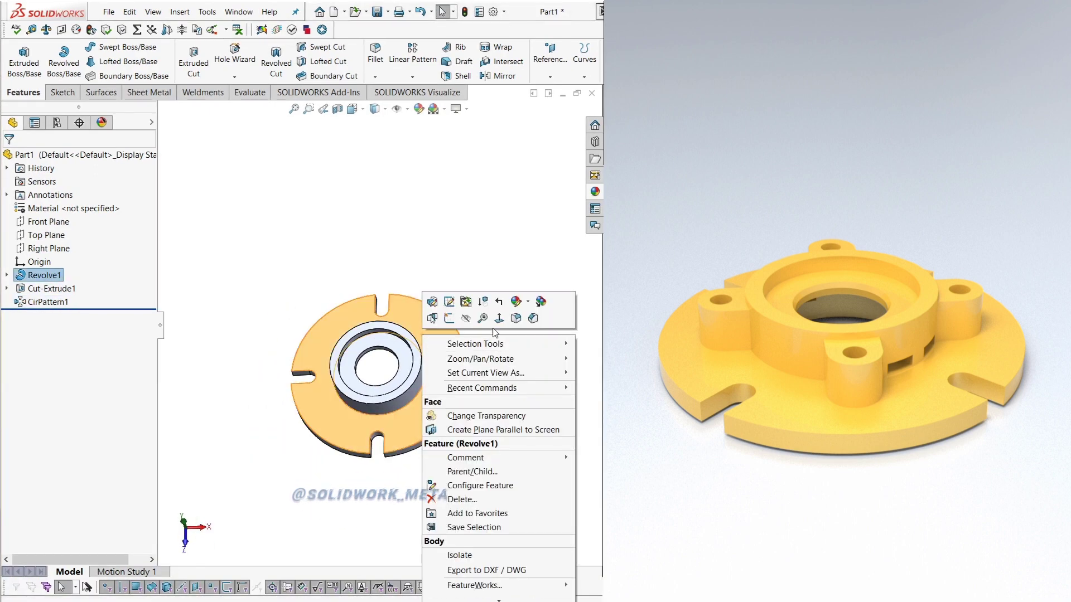
{"action": "left_click", "coordinate": [433, 315]}
{"action": "right_click", "coordinate": [421, 240]}
{"action": "right_click", "coordinate": [420, 199]}
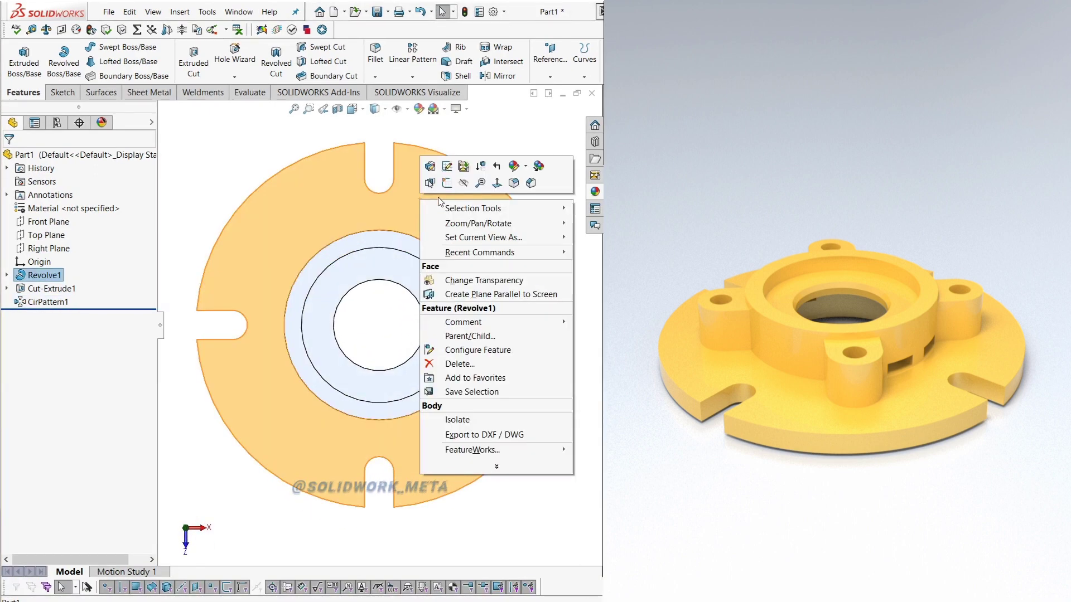
{"action": "left_click", "coordinate": [444, 183]}
Step: Draw a vertical centerline about 100 mm long from the origin through the upper slot
{"action": "left_click", "coordinate": [117, 48]}
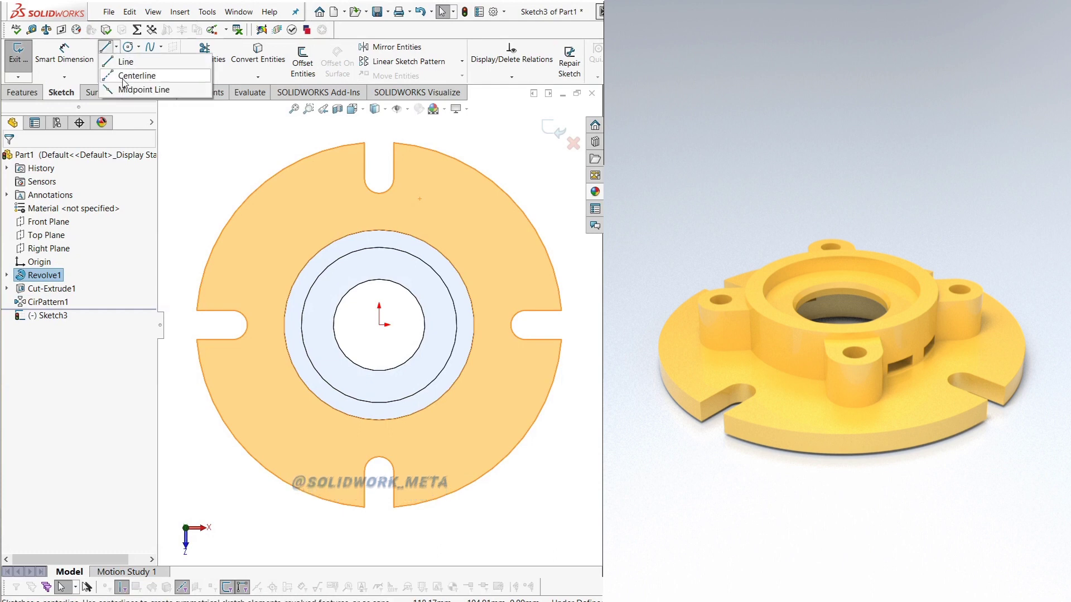
{"action": "left_click", "coordinate": [134, 77]}
{"action": "left_click", "coordinate": [379, 325]}
{"action": "left_click", "coordinate": [380, 143]}
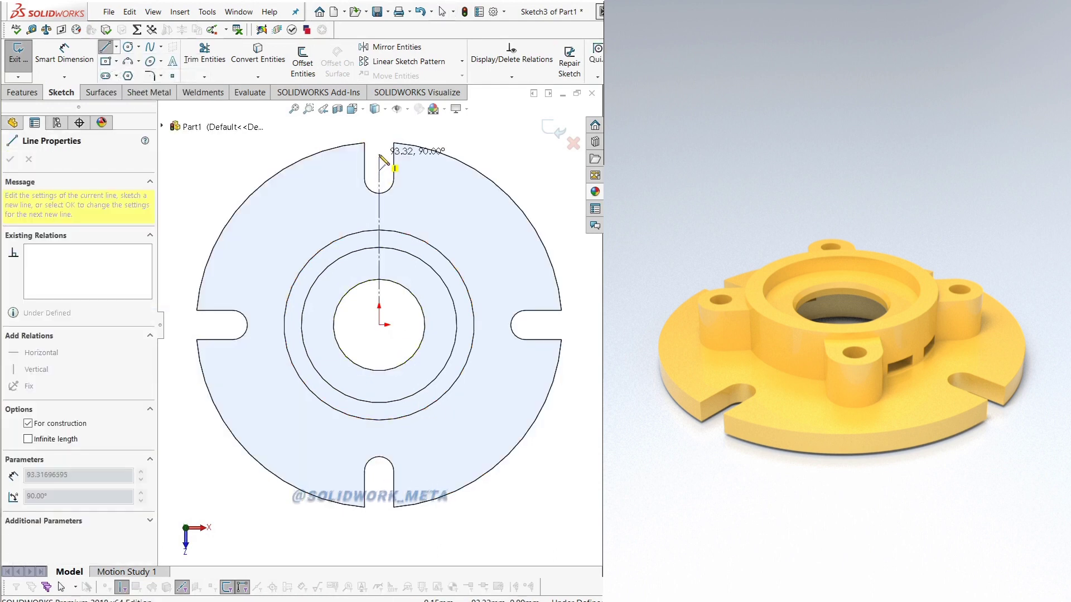
{"action": "right_click", "coordinate": [381, 302]}
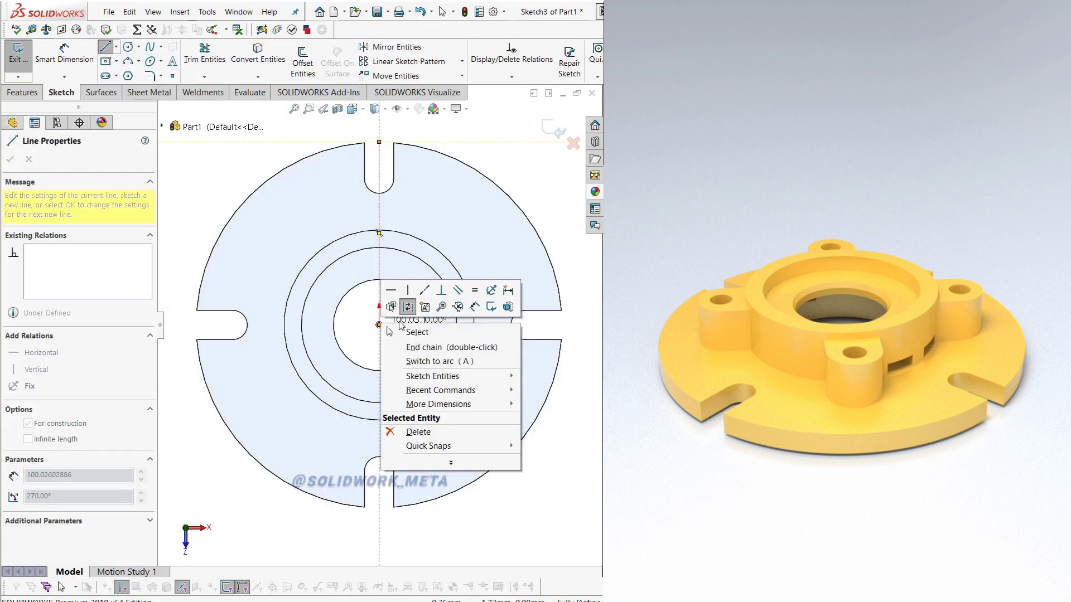
{"action": "left_click", "coordinate": [413, 328]}
Step: Draw a diagonal centerline from the origin past the flange's upper-right edge, midway between the upper and right slots
{"action": "left_click", "coordinate": [117, 47]}
{"action": "left_click", "coordinate": [134, 76]}
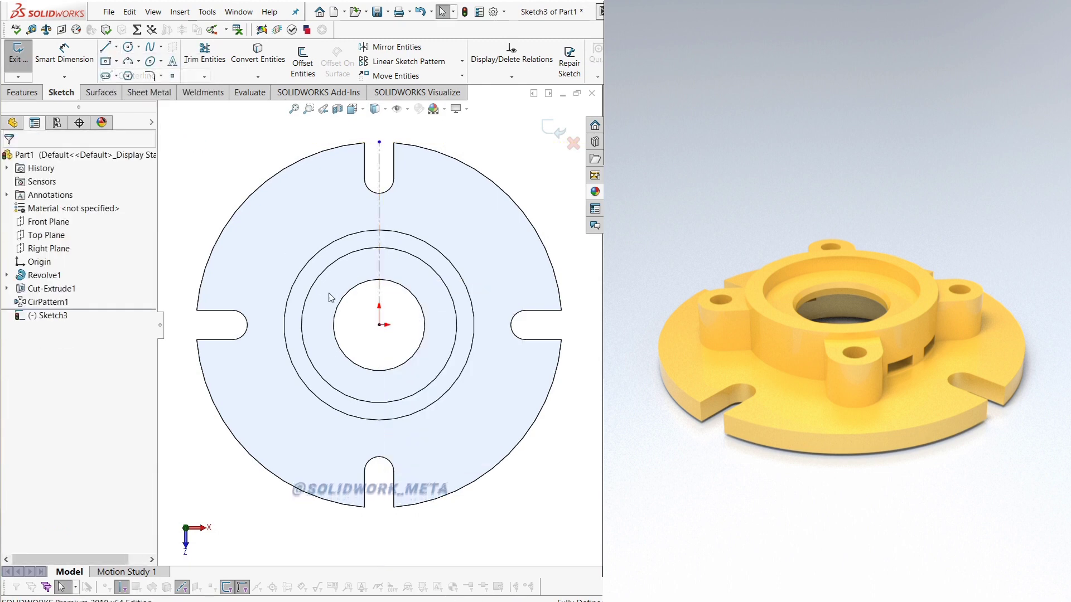
{"action": "left_click", "coordinate": [379, 324]}
{"action": "left_click", "coordinate": [530, 175]}
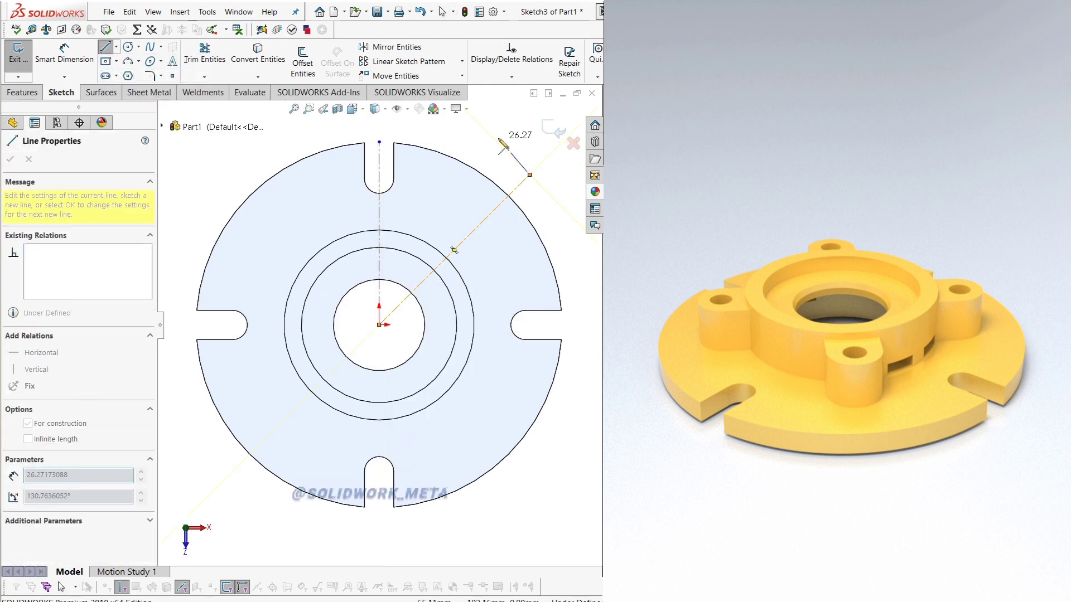
{"action": "right_click", "coordinate": [513, 124]}
{"action": "left_click", "coordinate": [544, 150]}
Step: Add a 45° angle dimension between the vertical and diagonal centerlines
{"action": "left_click", "coordinate": [72, 60]}
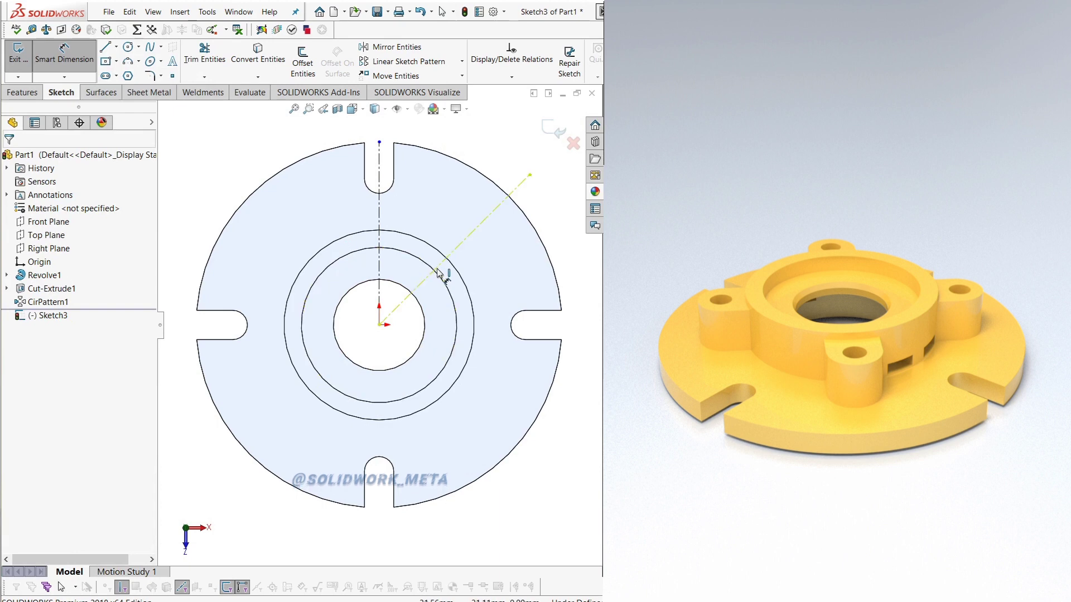
{"action": "left_click", "coordinate": [432, 272]}
{"action": "left_click", "coordinate": [381, 234]}
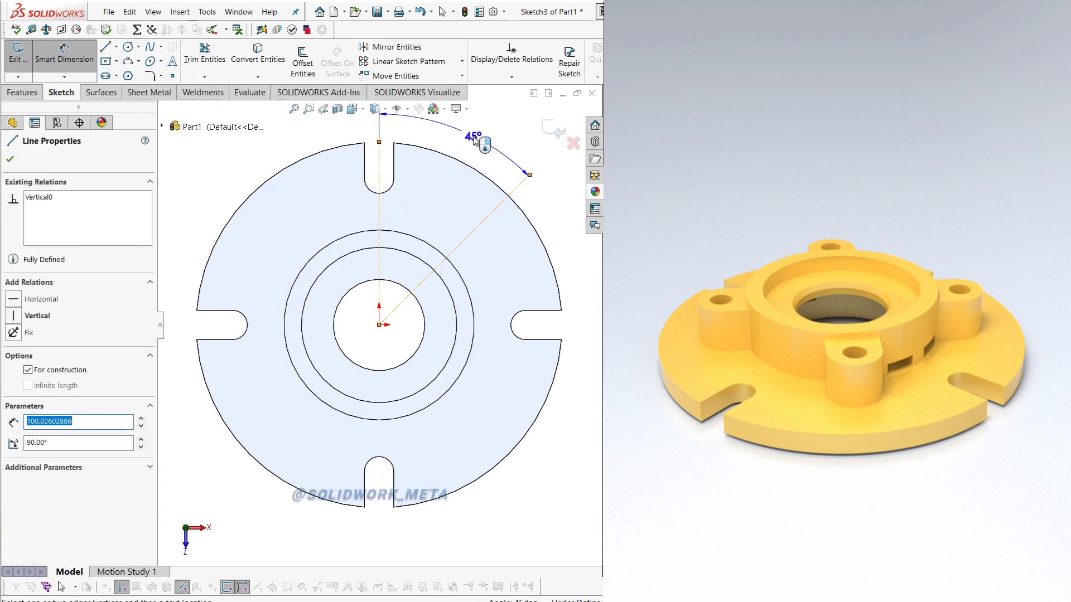
{"action": "left_click", "coordinate": [474, 148]}
{"action": "left_click", "coordinate": [382, 138]}
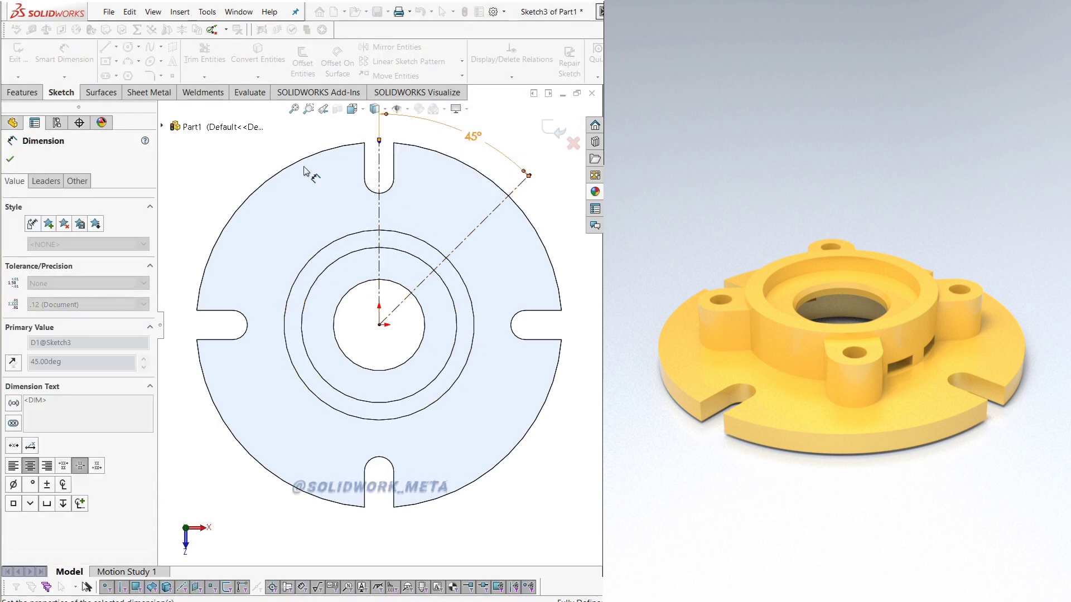
Step: Draw a circle of about 67 mm radius centered on the origin, just outside the hub's outer edge
{"action": "left_click", "coordinate": [128, 47]}
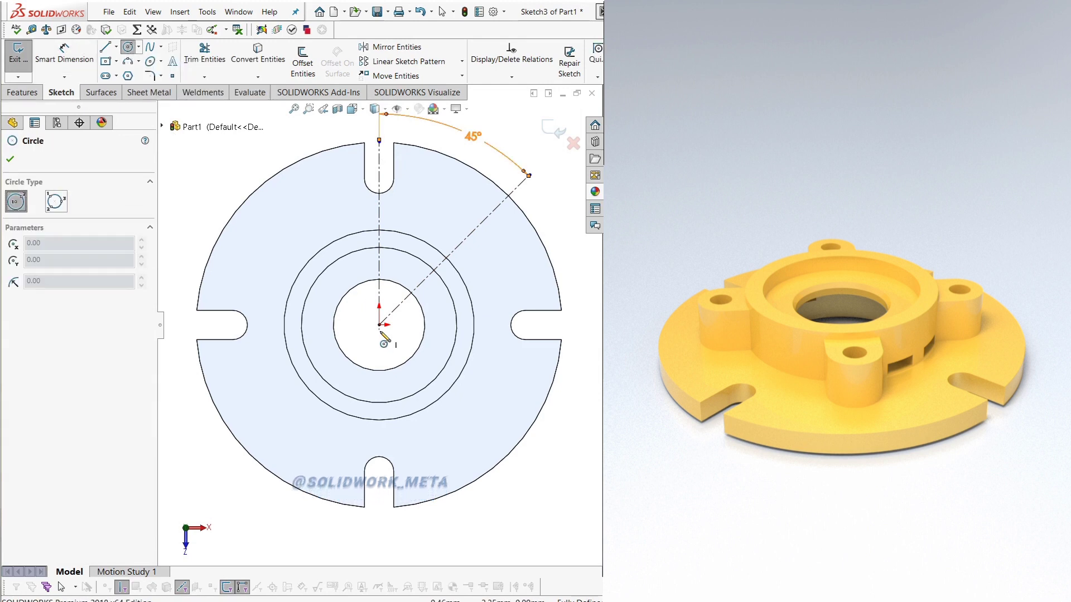
{"action": "left_click", "coordinate": [380, 325]}
{"action": "left_click", "coordinate": [293, 239]}
{"action": "right_click", "coordinate": [266, 221]}
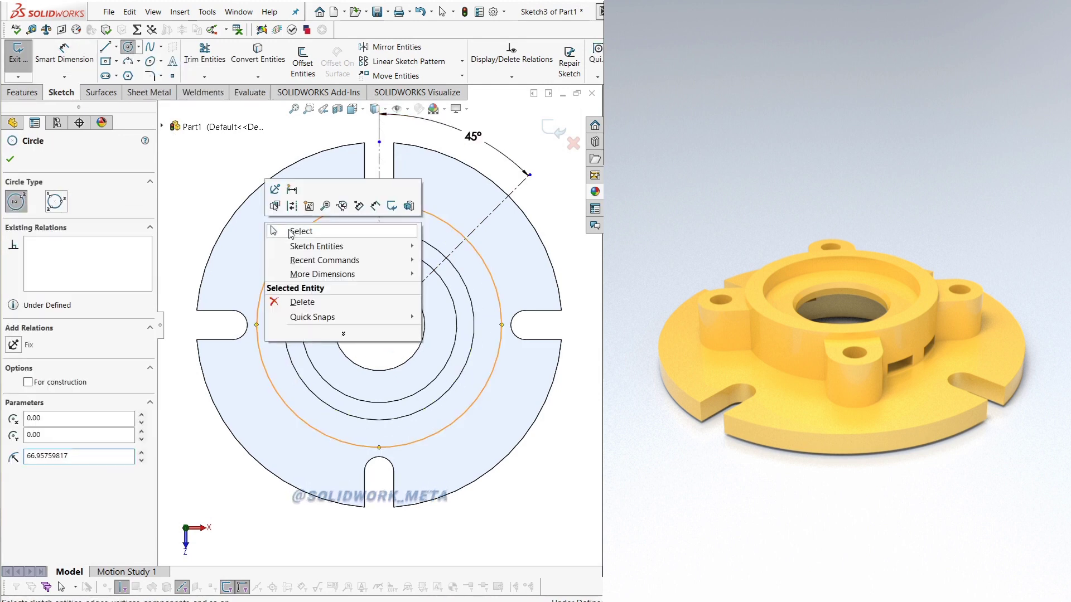
{"action": "left_click", "coordinate": [293, 232]}
Step: Dimension the new circle around the hub to a diameter of 130 mm
{"action": "left_click", "coordinate": [64, 55]}
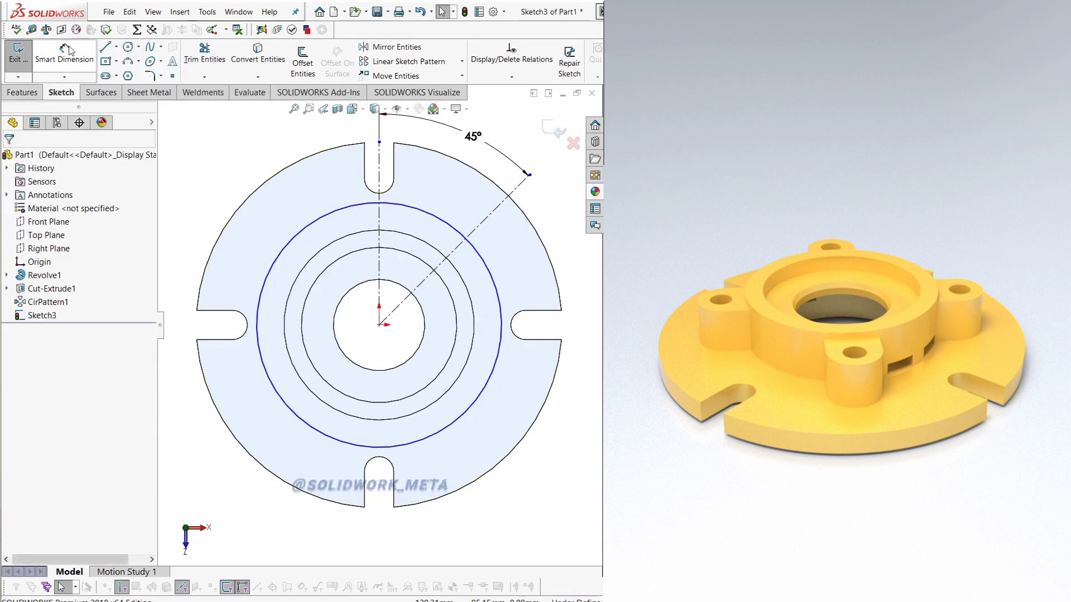
{"action": "left_click", "coordinate": [294, 241]}
{"action": "left_click", "coordinate": [193, 218]}
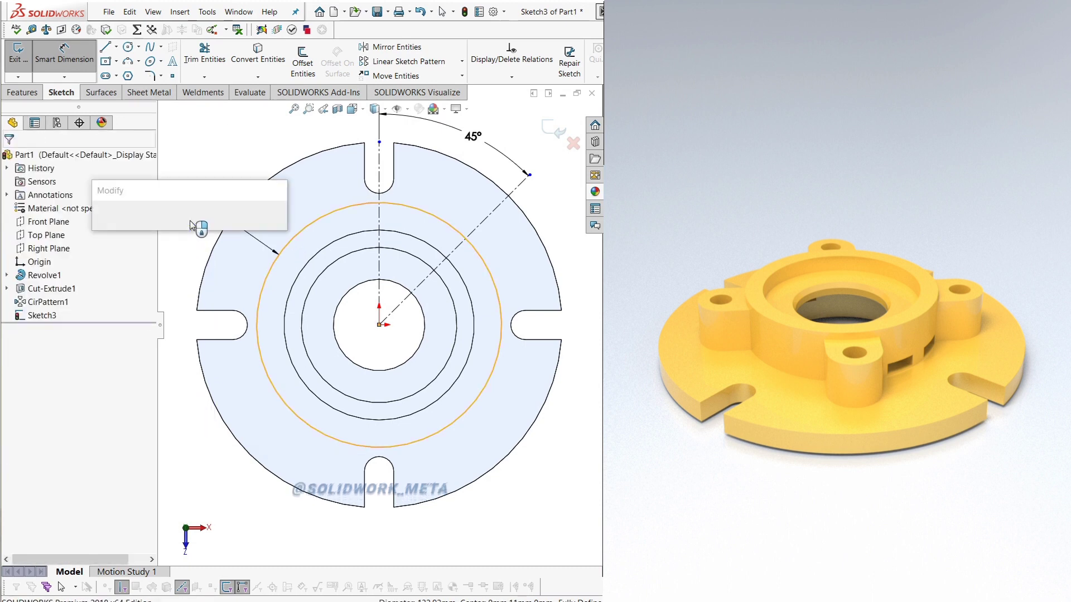
{"action": "type", "text": "130"}
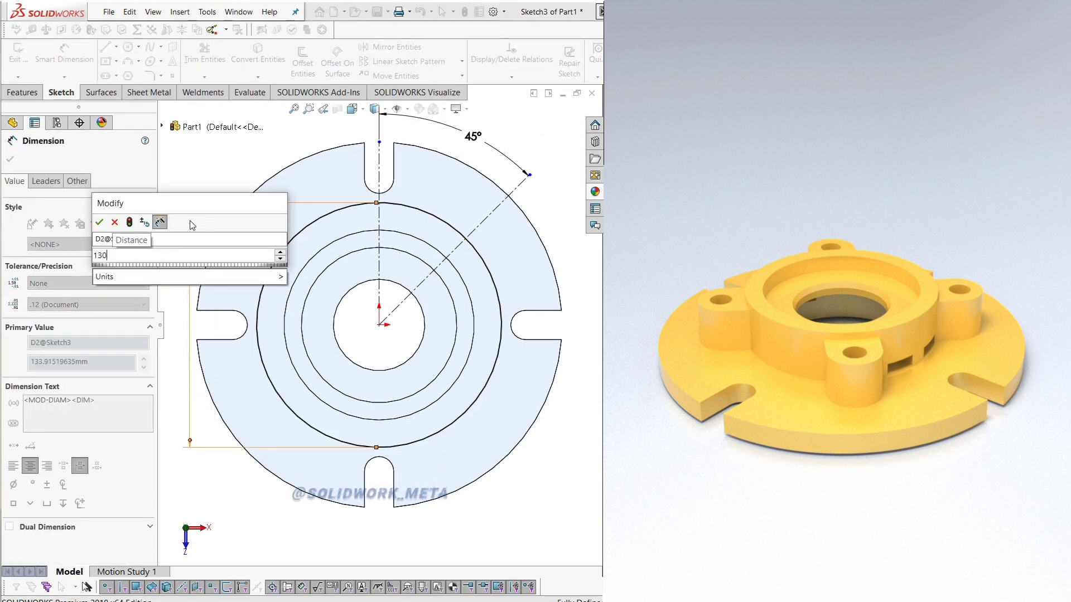
{"action": "key", "text": "Return"}
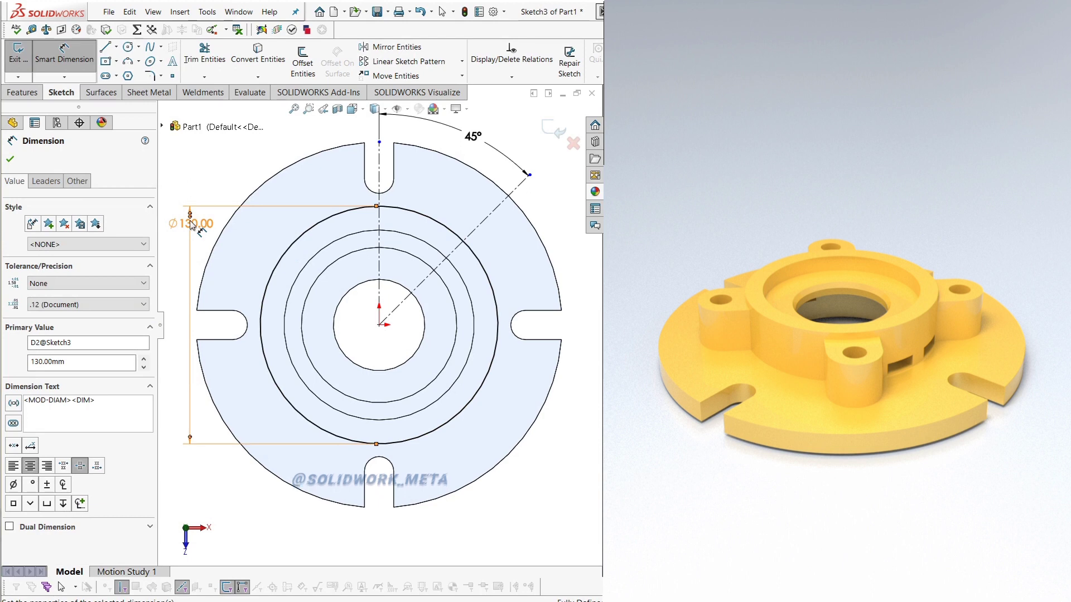
Step: Draw a larger concentric circle of about 82 mm radius from the origin, crossing the inner ends of the slots
{"action": "scroll", "coordinate": [303, 258], "scroll_direction": "up", "scroll_amount": 1}
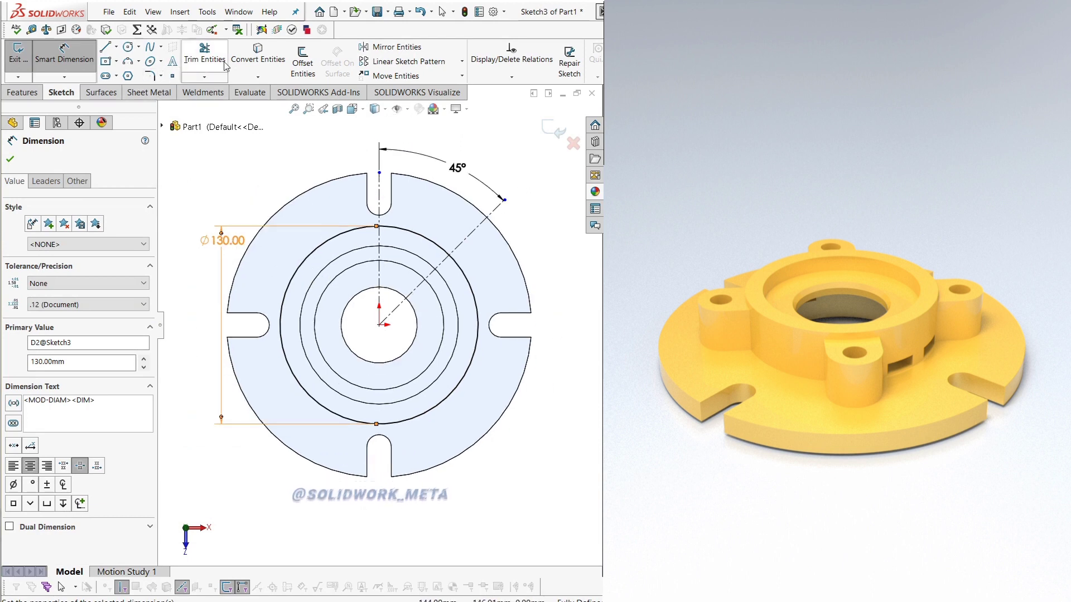
{"action": "left_click", "coordinate": [128, 47]}
{"action": "left_click", "coordinate": [379, 325]}
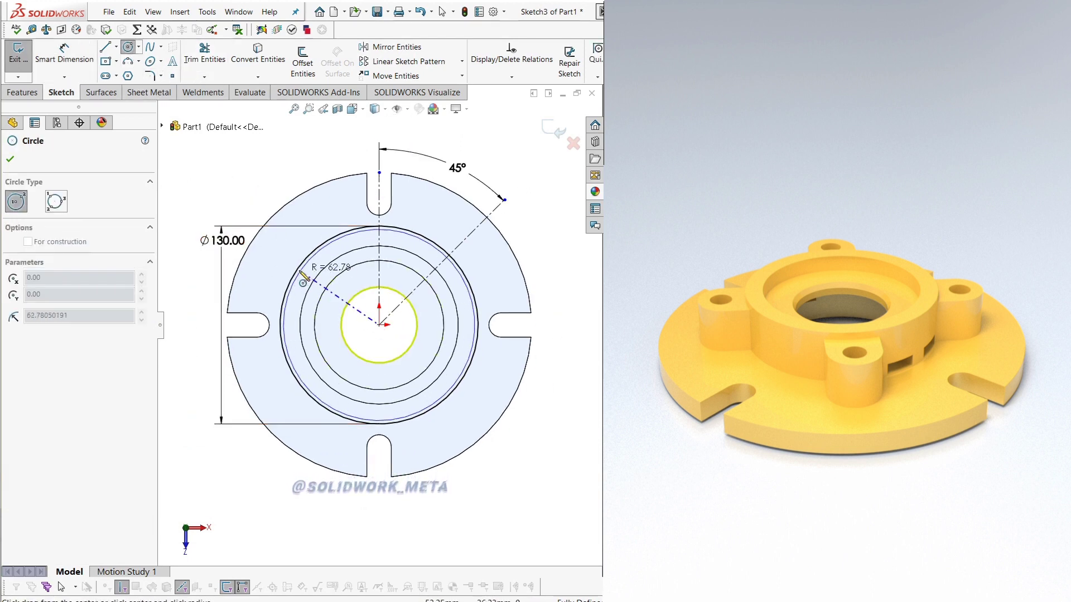
{"action": "left_click", "coordinate": [279, 263]}
{"action": "right_click", "coordinate": [235, 181]}
{"action": "left_click", "coordinate": [245, 183]}
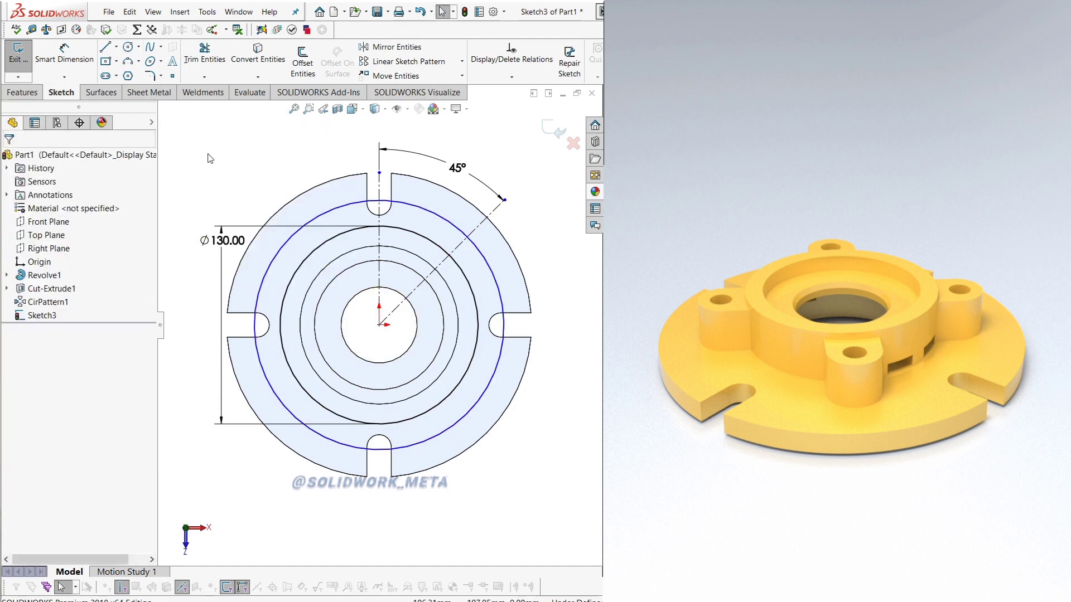
Step: Dimension the larger concentric circle to a diameter of 160 mm and end dimensioning
{"action": "left_click", "coordinate": [74, 57]}
{"action": "left_click", "coordinate": [287, 236]}
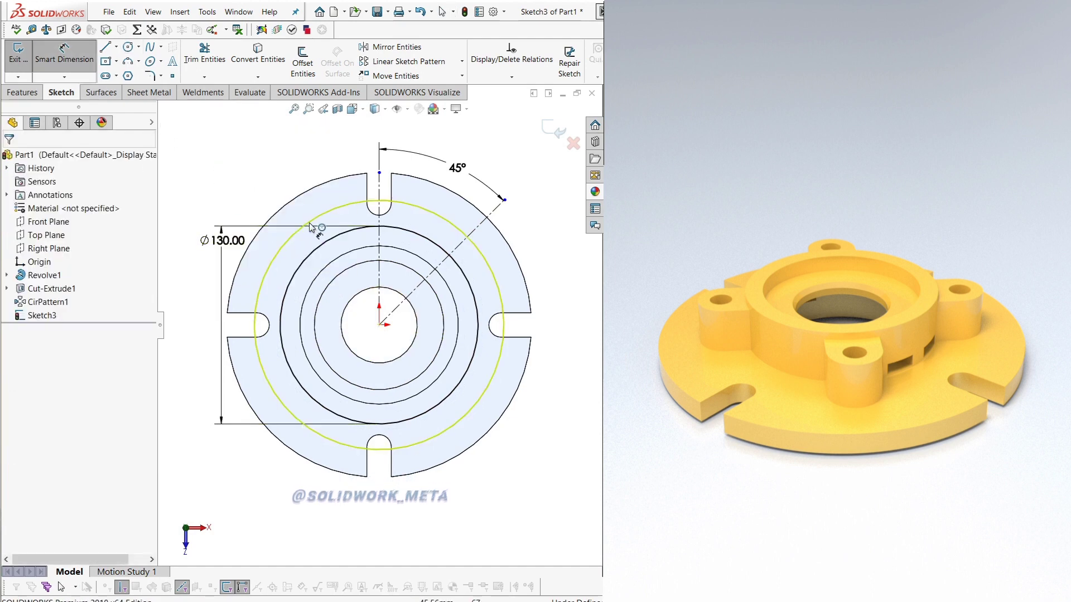
{"action": "left_click", "coordinate": [370, 137]}
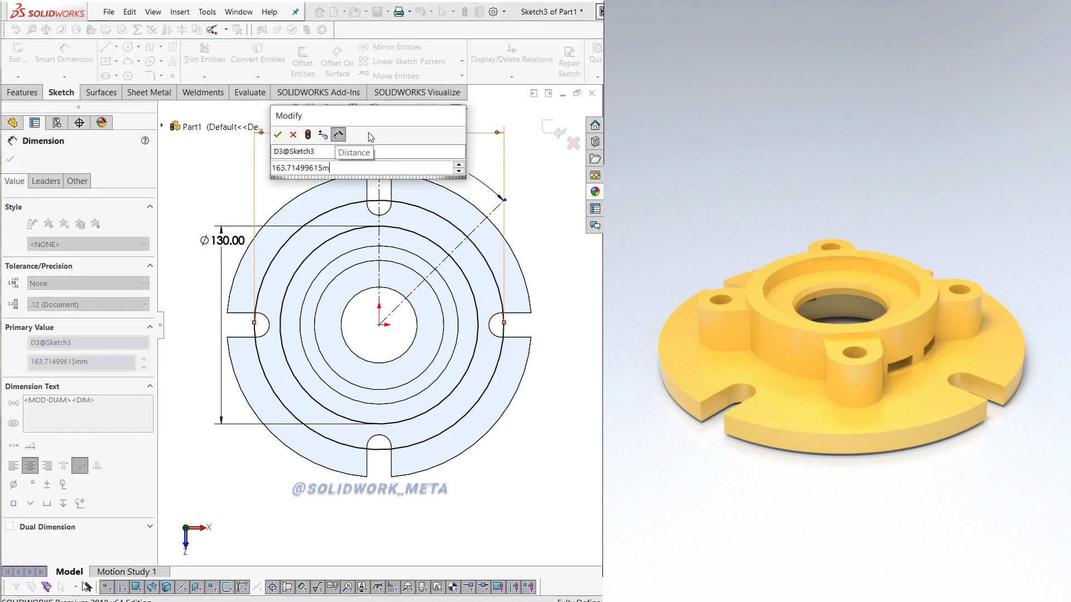
{"action": "type", "text": "1"}
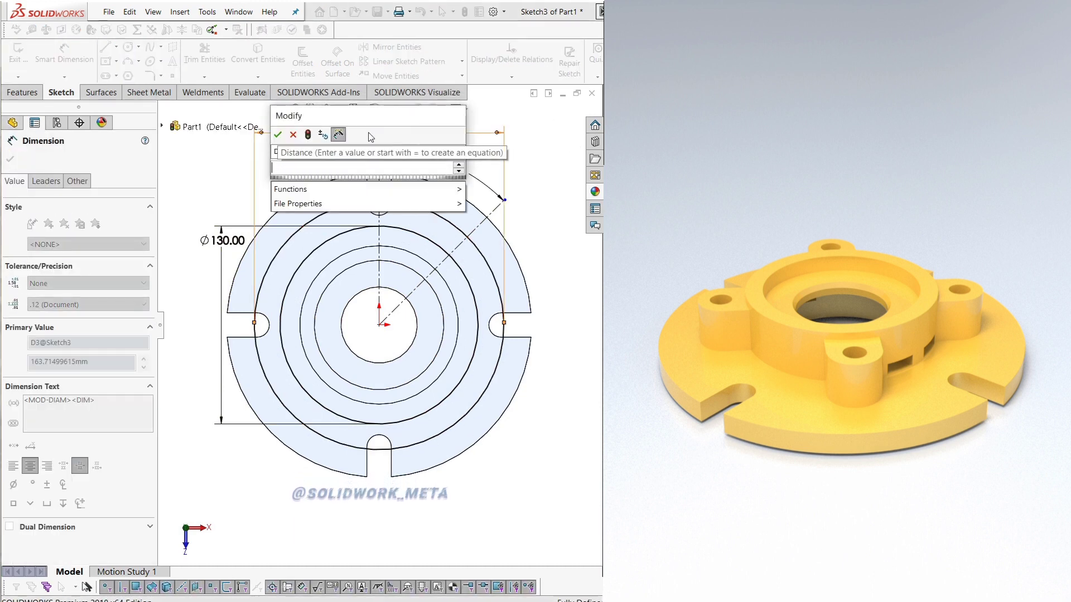
{"action": "type", "text": "60"}
{"action": "key", "text": "Return"}
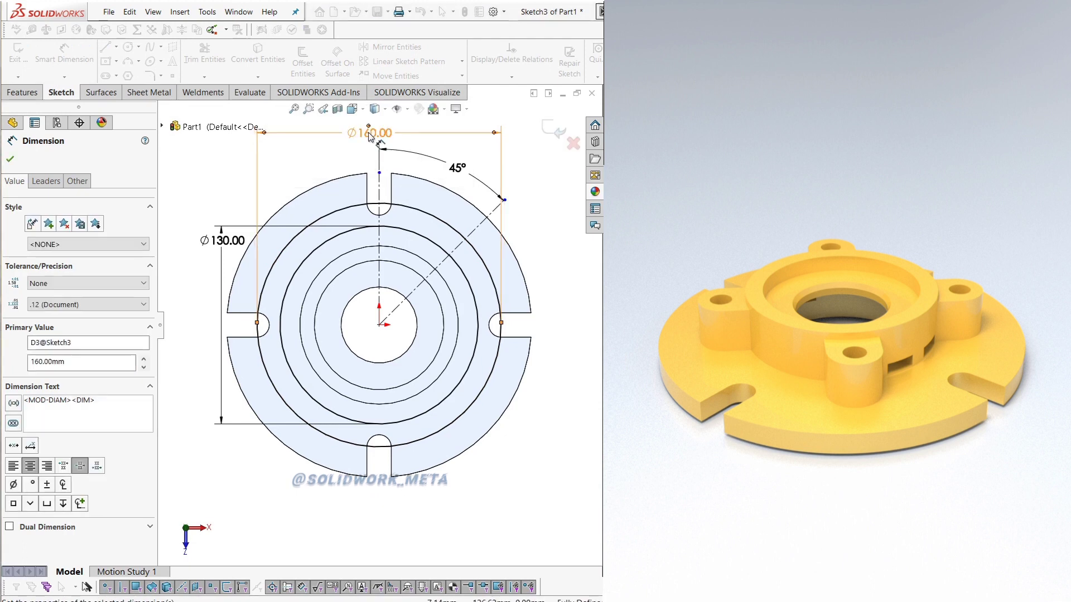
{"action": "right_click", "coordinate": [544, 256]}
{"action": "left_click", "coordinate": [568, 288]}
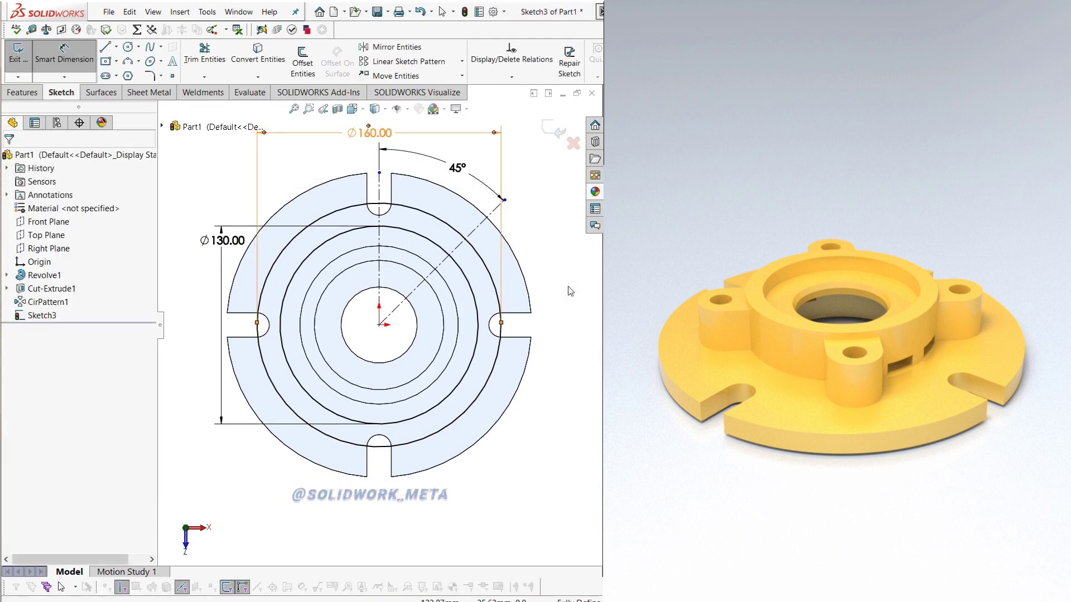
Step: Convert the 160 mm and 130 mm circles to construction geometry
{"action": "left_click", "coordinate": [487, 269]}
{"action": "left_click", "coordinate": [536, 236]}
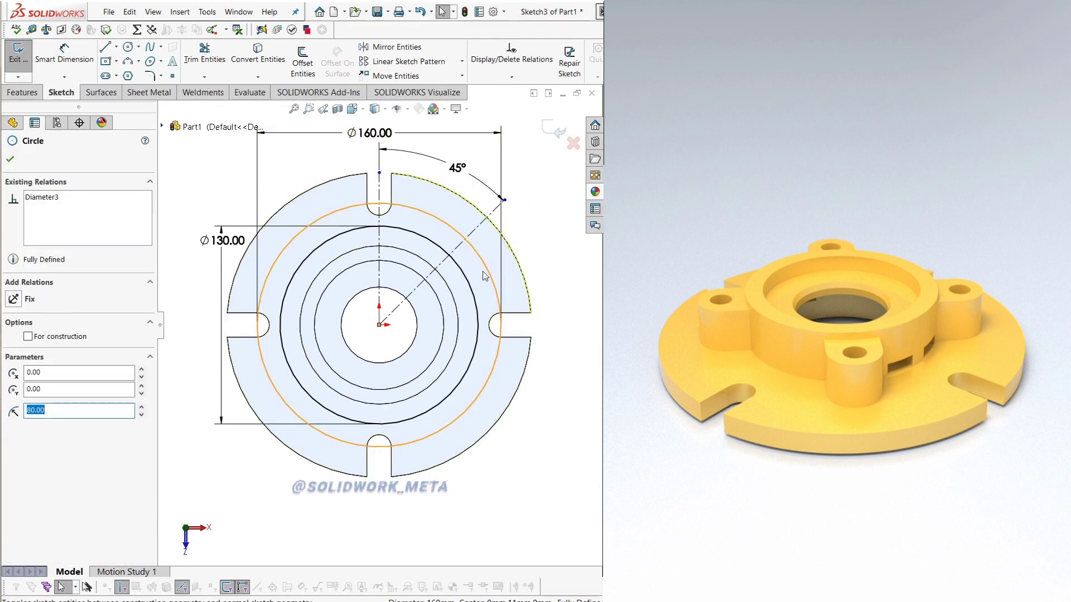
{"action": "left_click", "coordinate": [468, 280]}
{"action": "left_click", "coordinate": [516, 246]}
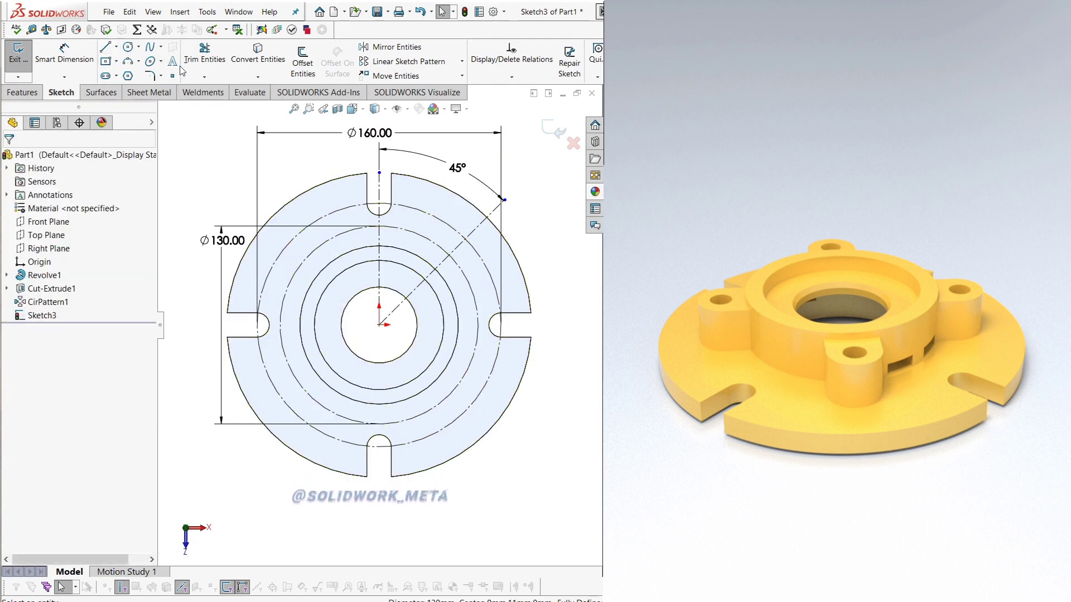
Step: Offset the diagonal centerline 14 mm in both directions to create two parallel lines
{"action": "left_click", "coordinate": [304, 63]}
{"action": "left_click", "coordinate": [463, 245]}
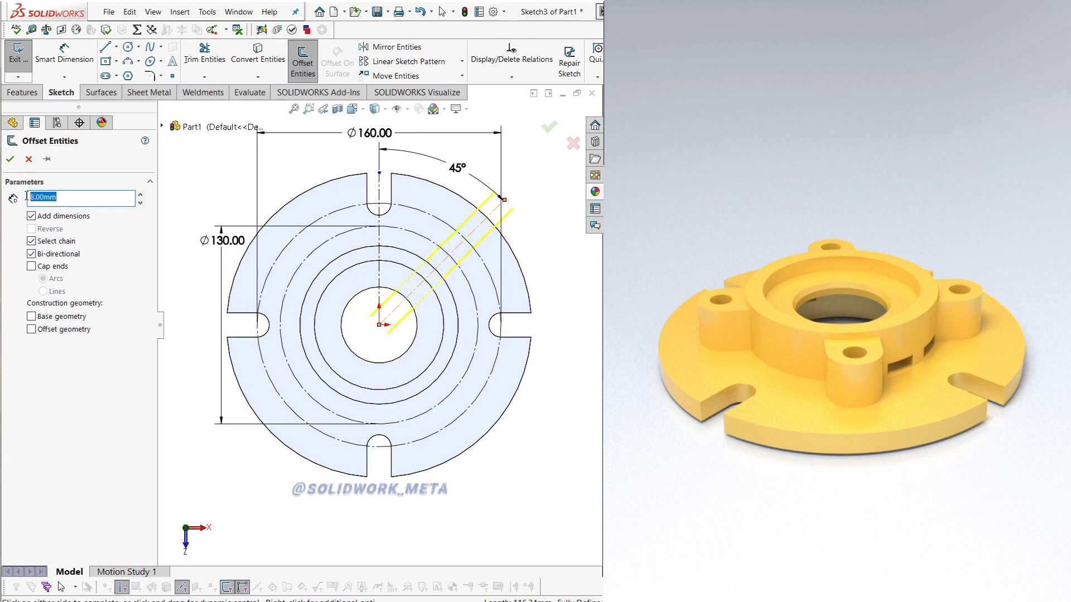
{"action": "type", "text": "14"}
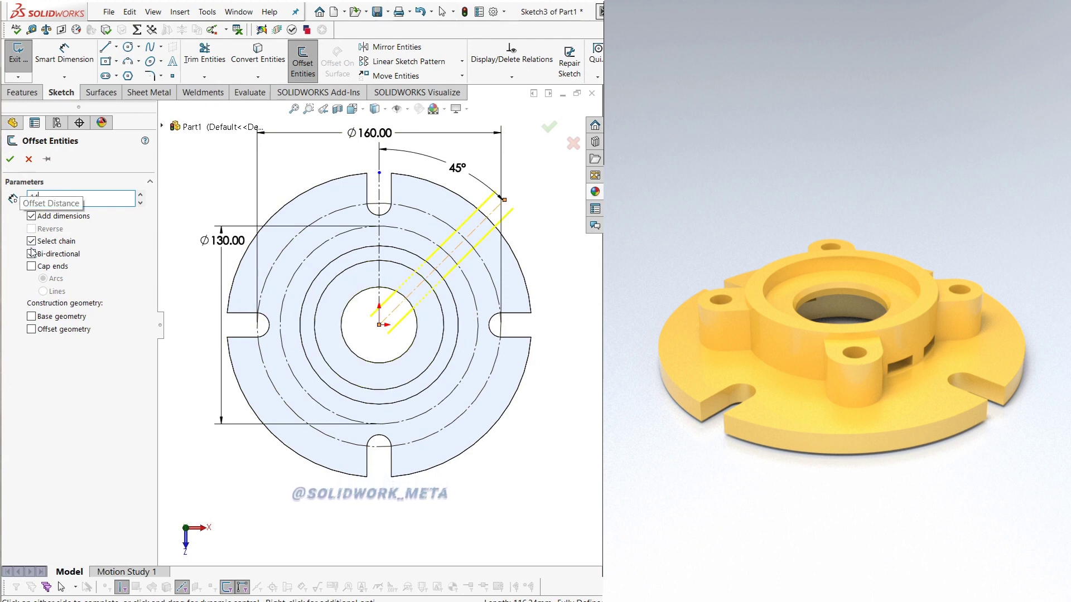
{"action": "key", "text": "Return"}
{"action": "left_click", "coordinate": [10, 159]}
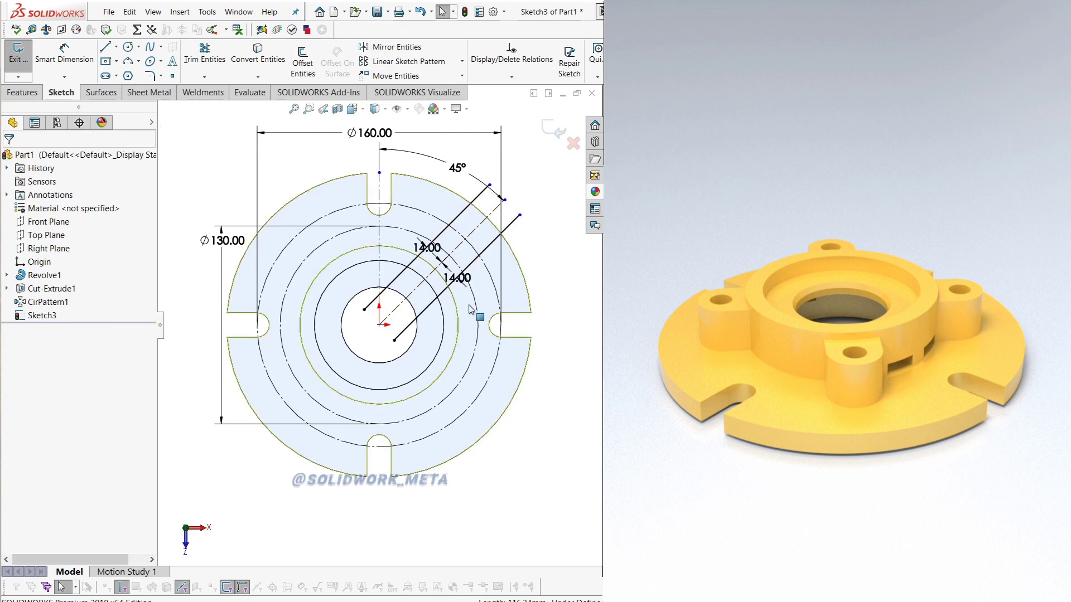
Step: Draw a circle centered on the origin that coincides with the hub's middle circular edge, between the bore and outer hub edge
{"action": "scroll", "coordinate": [479, 279], "scroll_direction": "down", "scroll_amount": 3}
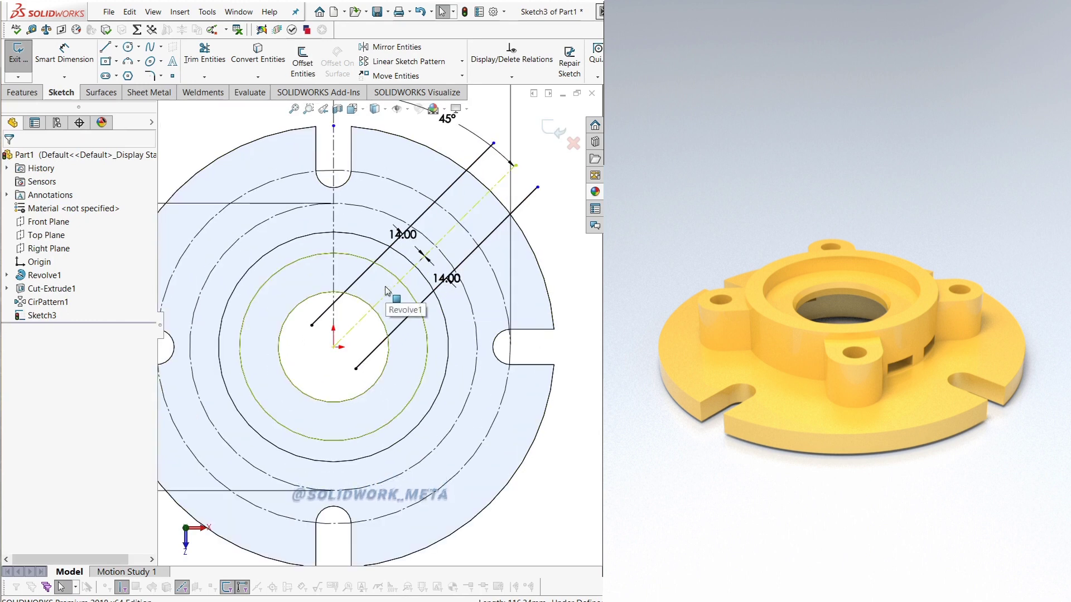
{"action": "left_click", "coordinate": [128, 47]}
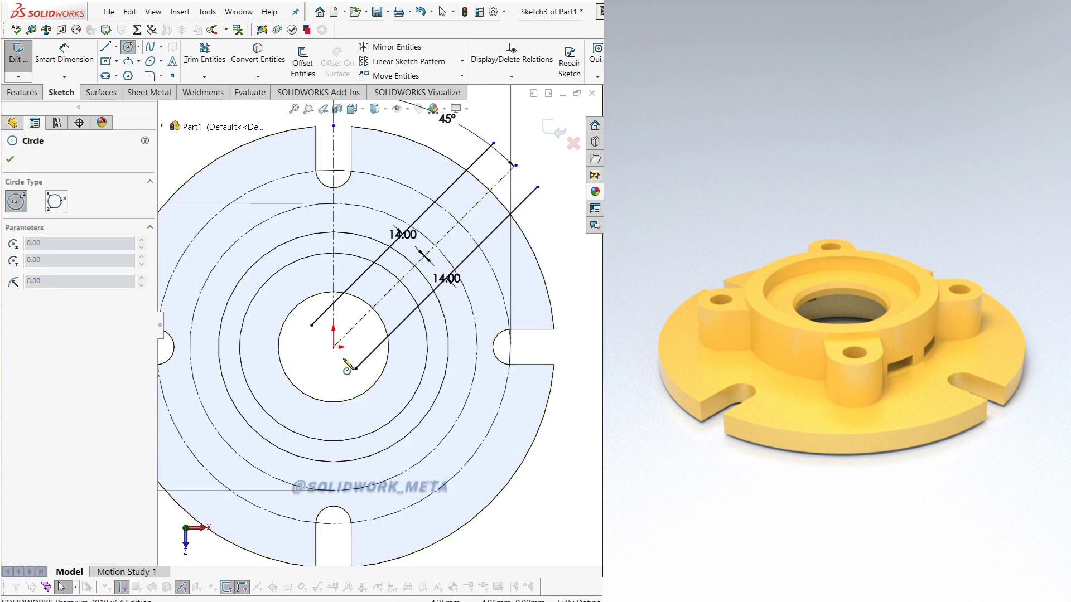
{"action": "left_click", "coordinate": [333, 346]}
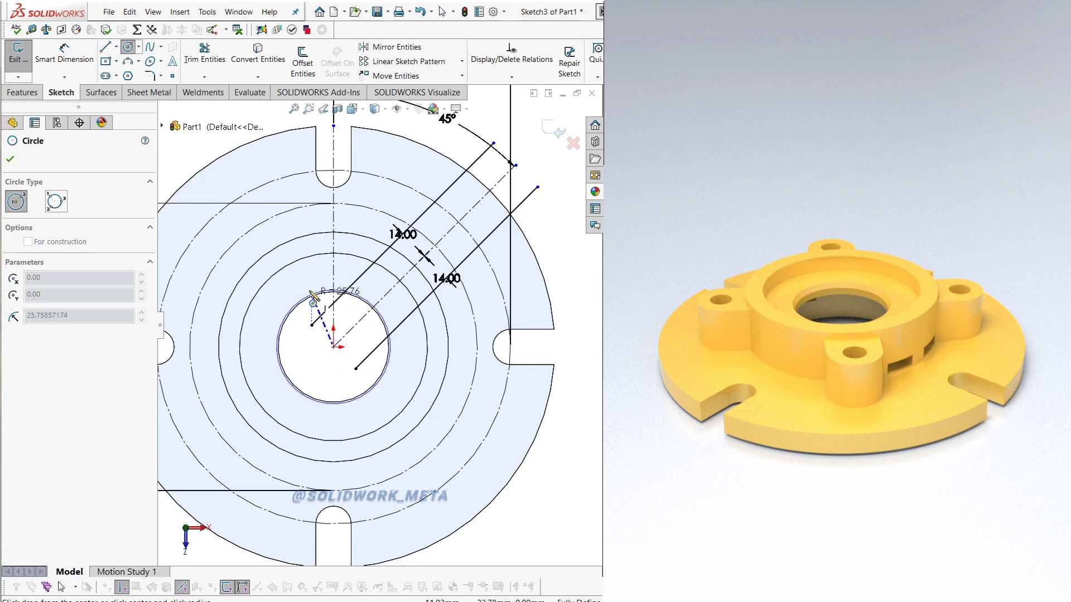
{"action": "left_click", "coordinate": [349, 254]}
{"action": "right_click", "coordinate": [312, 233]}
{"action": "left_click", "coordinate": [336, 240]}
Step: Power-trim the new circle and the inner portions of the offset lines, keeping the arc between the two lines
{"action": "left_click", "coordinate": [204, 53]}
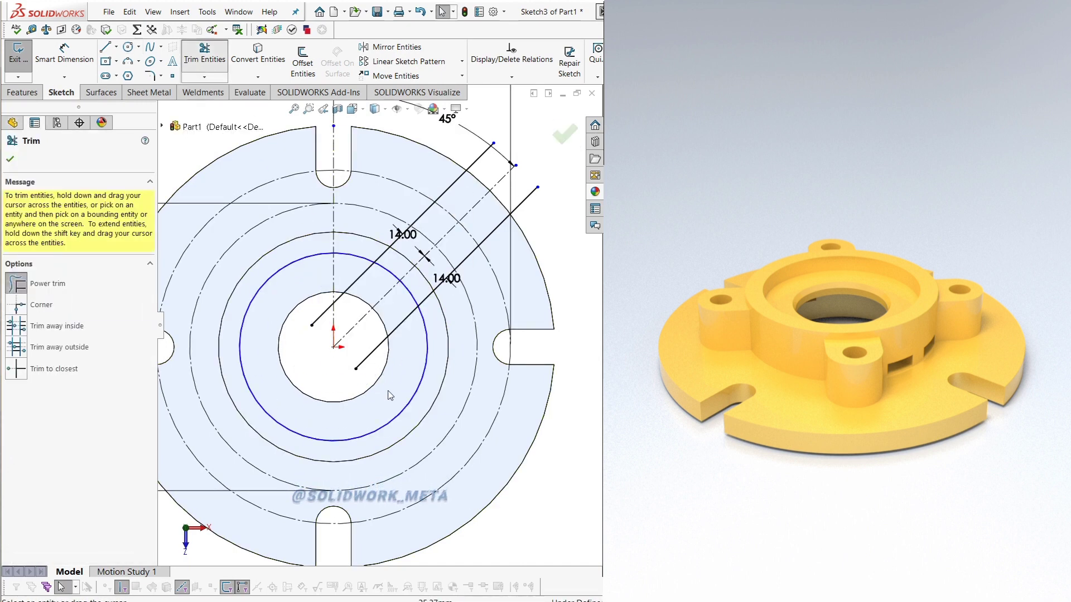
{"action": "mouse_move", "coordinate": [434, 423]}
{"action": "left_mouse_down"}
{"action": "mouse_move", "coordinate": [352, 318]}
{"action": "mouse_move", "coordinate": [342, 280]}
{"action": "left_mouse_up"}
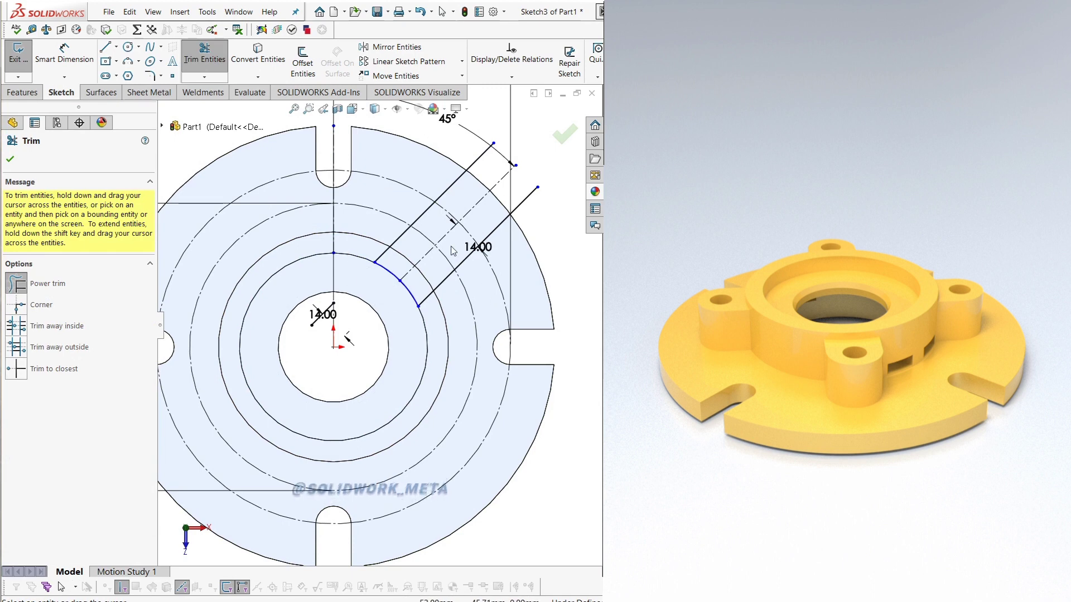
{"action": "scroll", "coordinate": [453, 251], "scroll_direction": "down", "scroll_amount": 1}
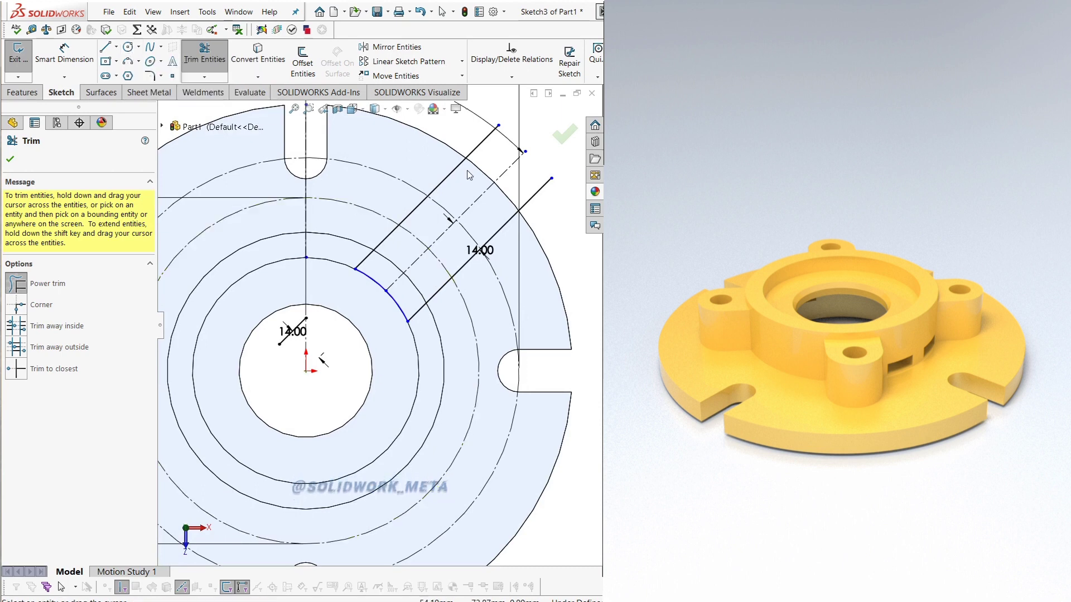
Step: Draw a circle of 14 mm radius centered on the origin, inside the hub's bore
{"action": "scroll", "coordinate": [531, 152], "scroll_direction": "up", "scroll_amount": 2}
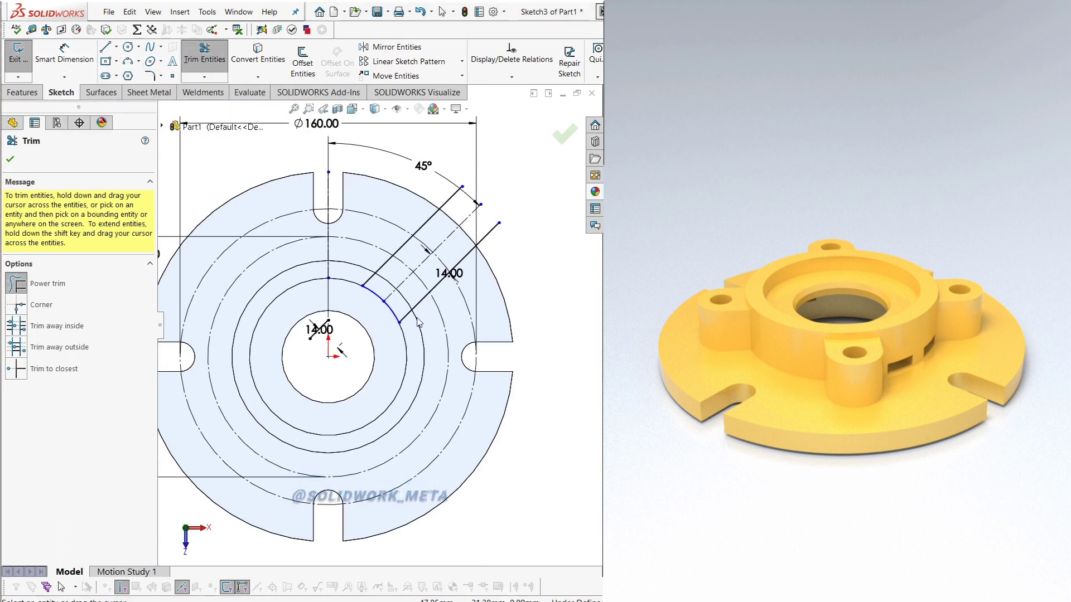
{"action": "left_click", "coordinate": [128, 47]}
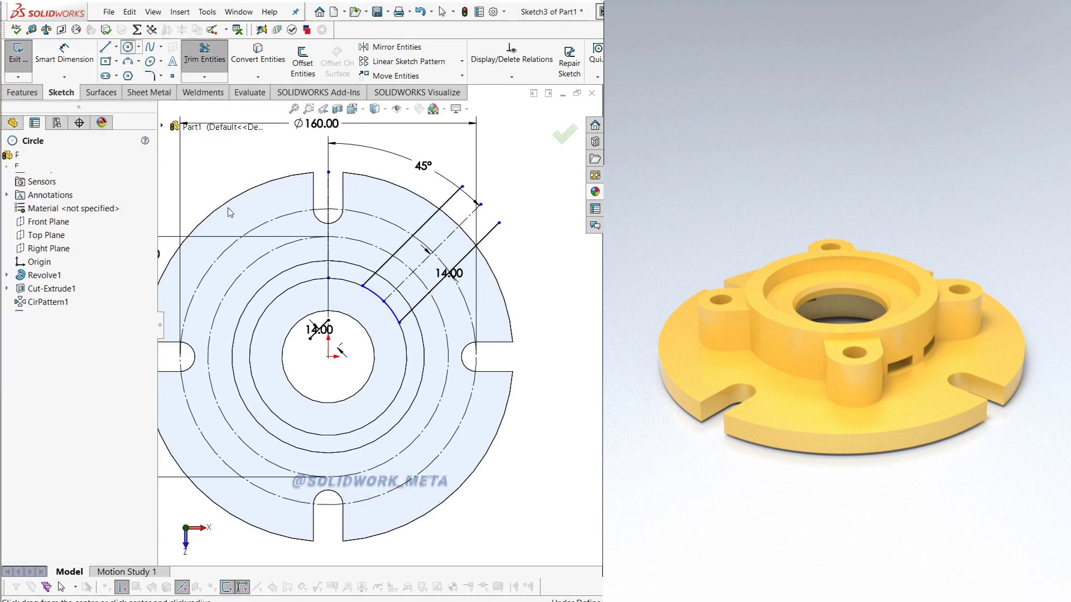
{"action": "left_click", "coordinate": [328, 356]}
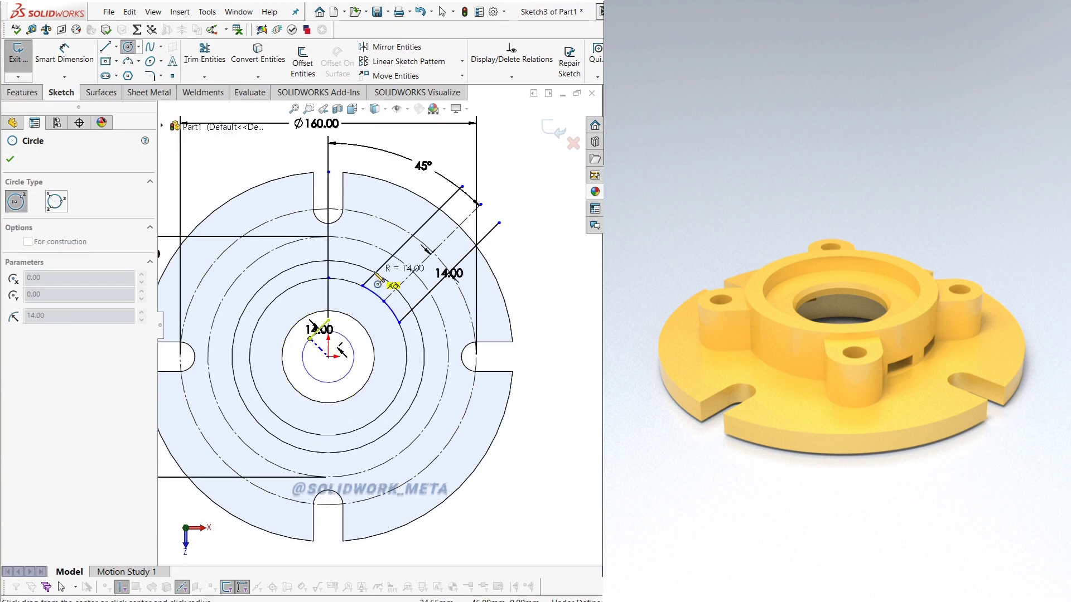
{"action": "left_click", "coordinate": [374, 273]}
{"action": "right_click", "coordinate": [348, 245]}
{"action": "left_click", "coordinate": [383, 255]}
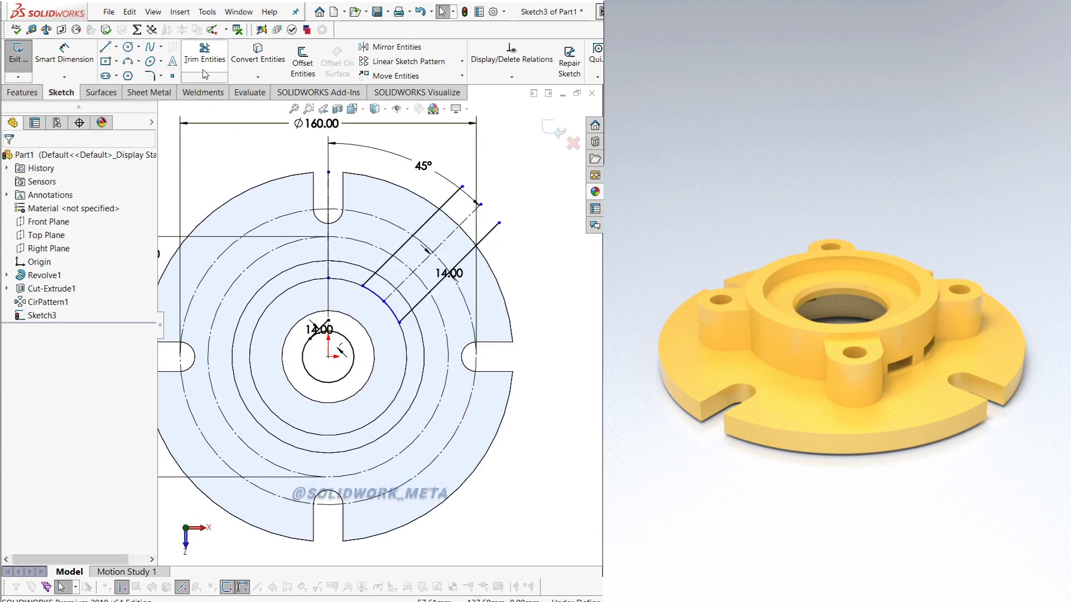
Step: Draw an origin-centered circle coincident with the hub's outer edge and power-trim the sketch, keeping its arc between the two offset lines
{"action": "left_click", "coordinate": [204, 52]}
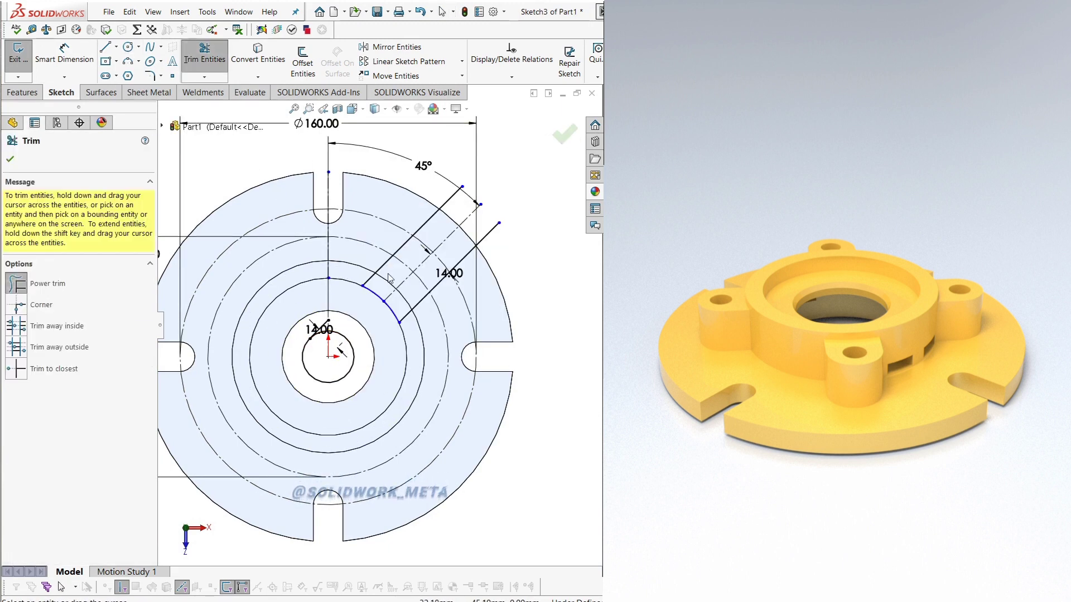
{"action": "left_click", "coordinate": [129, 48]}
{"action": "left_click", "coordinate": [329, 356]}
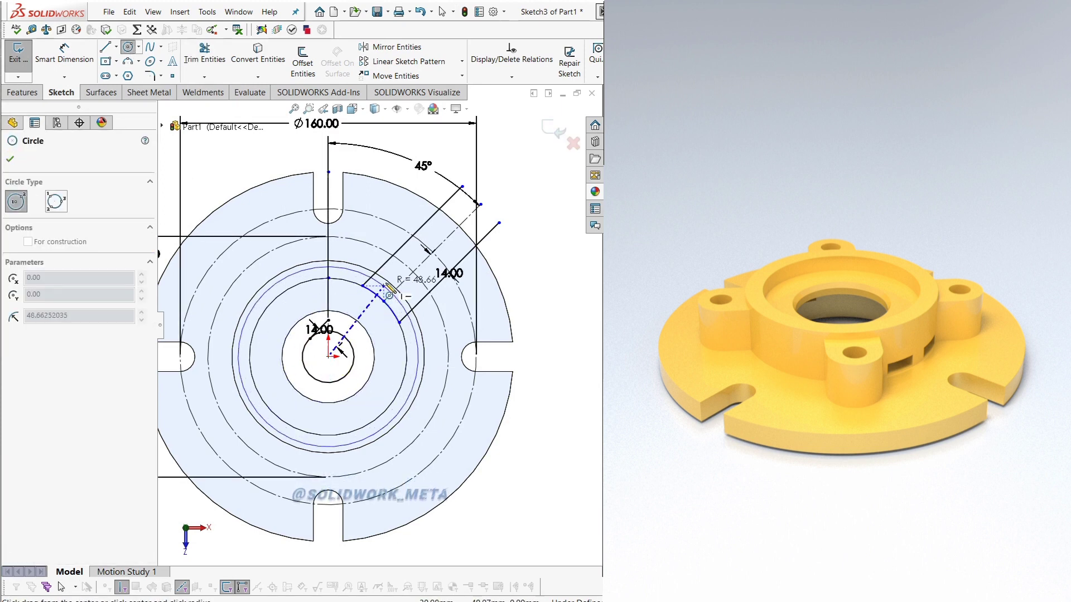
{"action": "left_click", "coordinate": [347, 261]}
{"action": "left_click", "coordinate": [204, 53]}
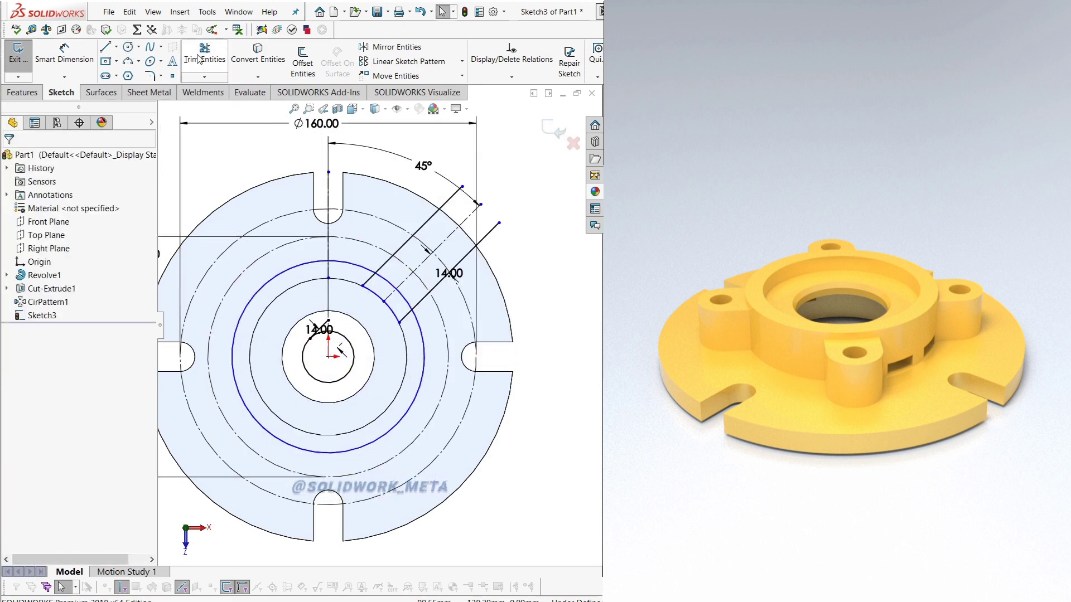
{"action": "left_click_drag", "start_coordinate": [391, 382], "coordinate": [412, 360]}
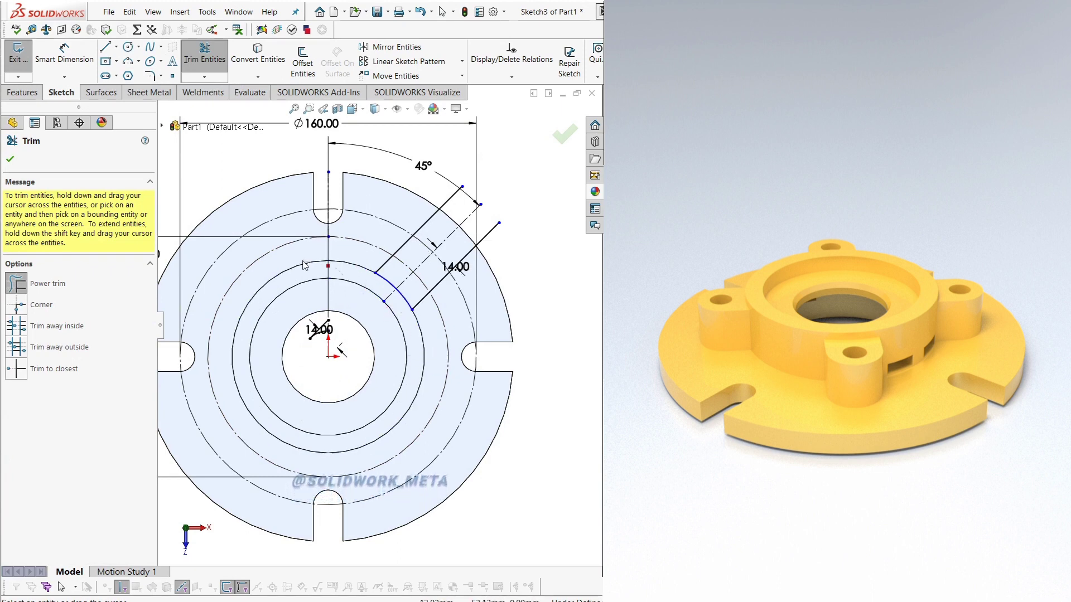
{"action": "scroll", "coordinate": [439, 256], "scroll_direction": "down", "scroll_amount": 2}
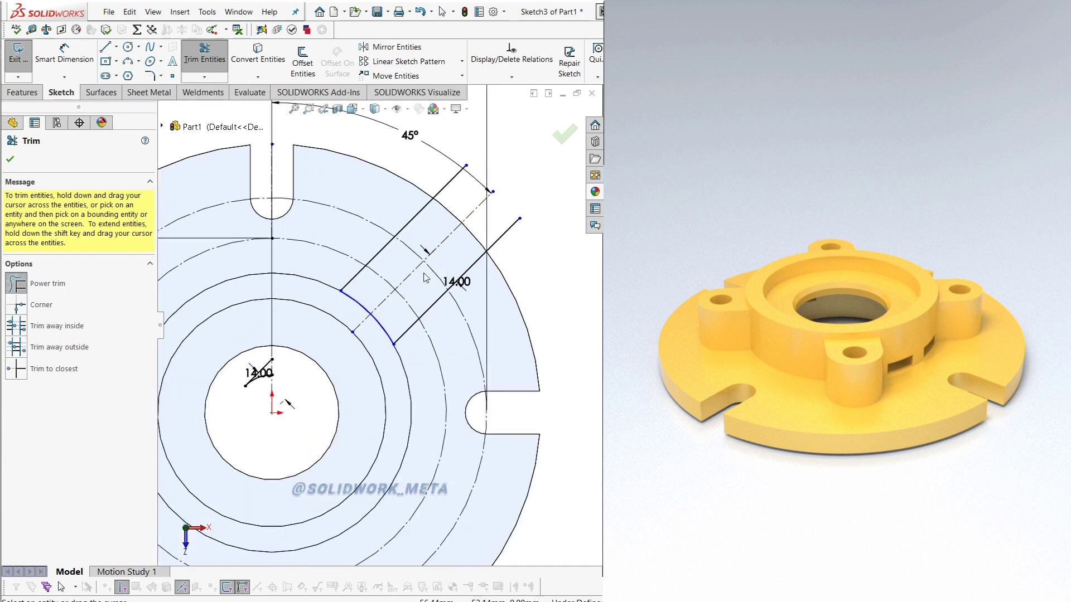
{"action": "left_click", "coordinate": [128, 47]}
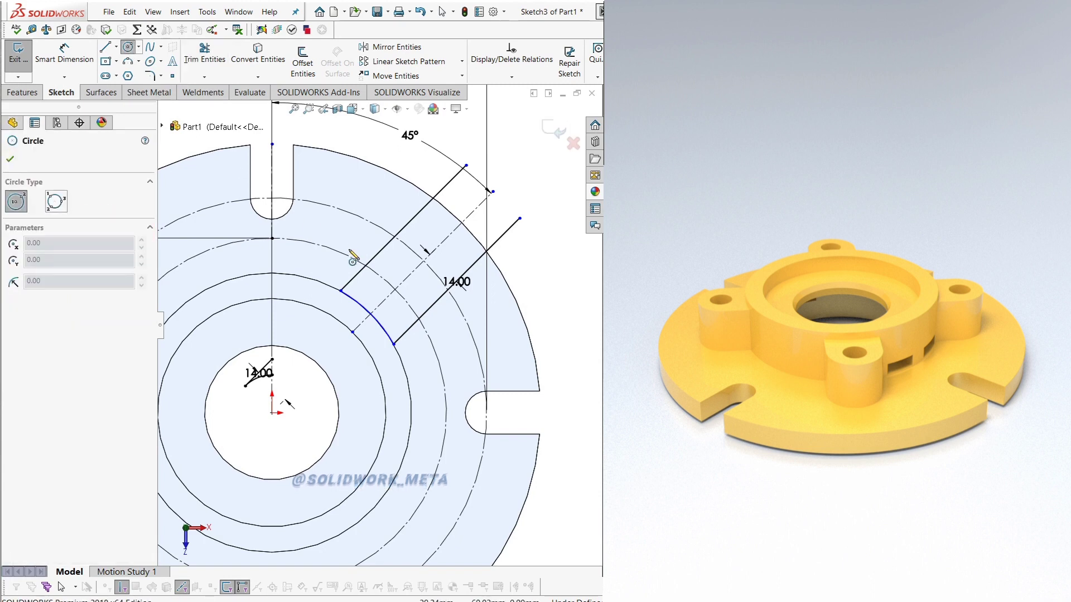
{"action": "left_click", "coordinate": [395, 288]}
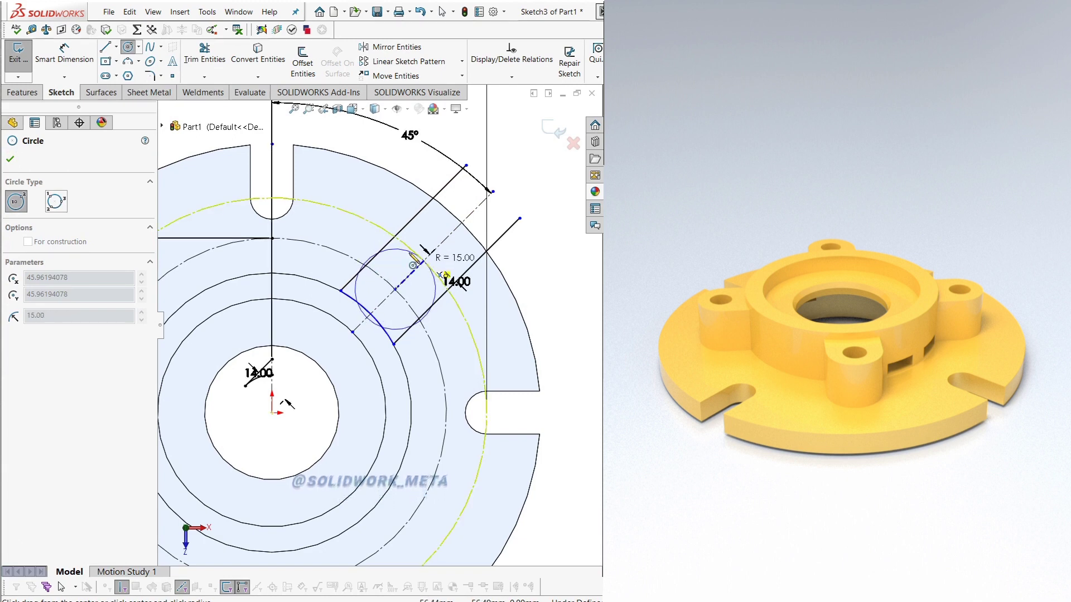
{"action": "right_click", "coordinate": [412, 257]}
{"action": "left_click", "coordinate": [425, 249]}
Step: Place a sketch point where the diagonal centerline crosses the 130 mm construction circle
{"action": "scroll", "coordinate": [405, 277], "scroll_direction": "up", "scroll_amount": 3}
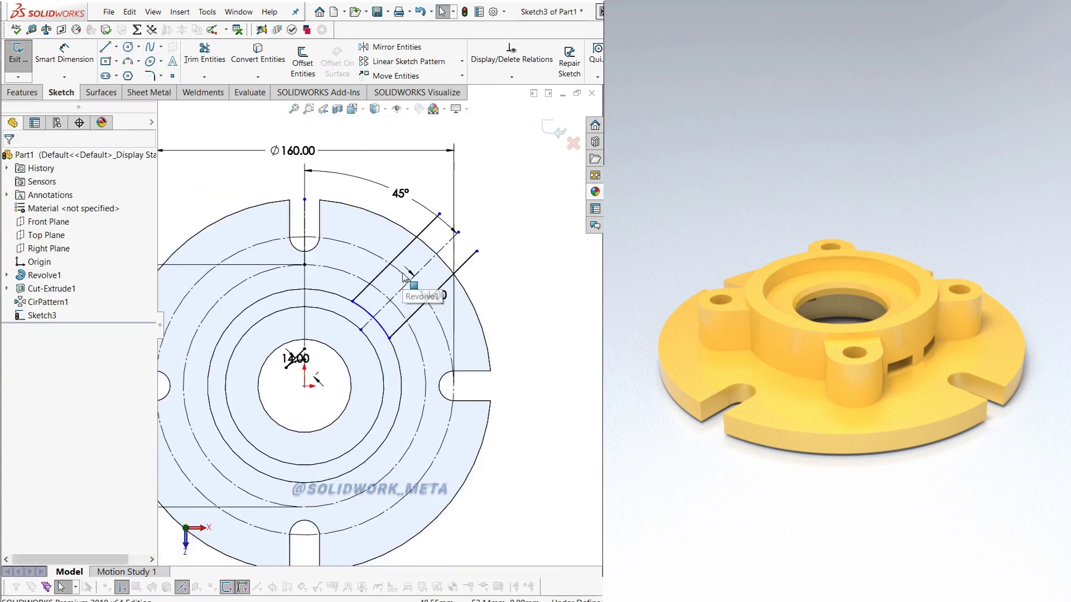
{"action": "scroll", "coordinate": [379, 294], "scroll_direction": "up", "scroll_amount": 3}
{"action": "scroll", "coordinate": [258, 321], "scroll_direction": "down", "scroll_amount": 1}
{"action": "scroll", "coordinate": [414, 325], "scroll_direction": "down", "scroll_amount": 2}
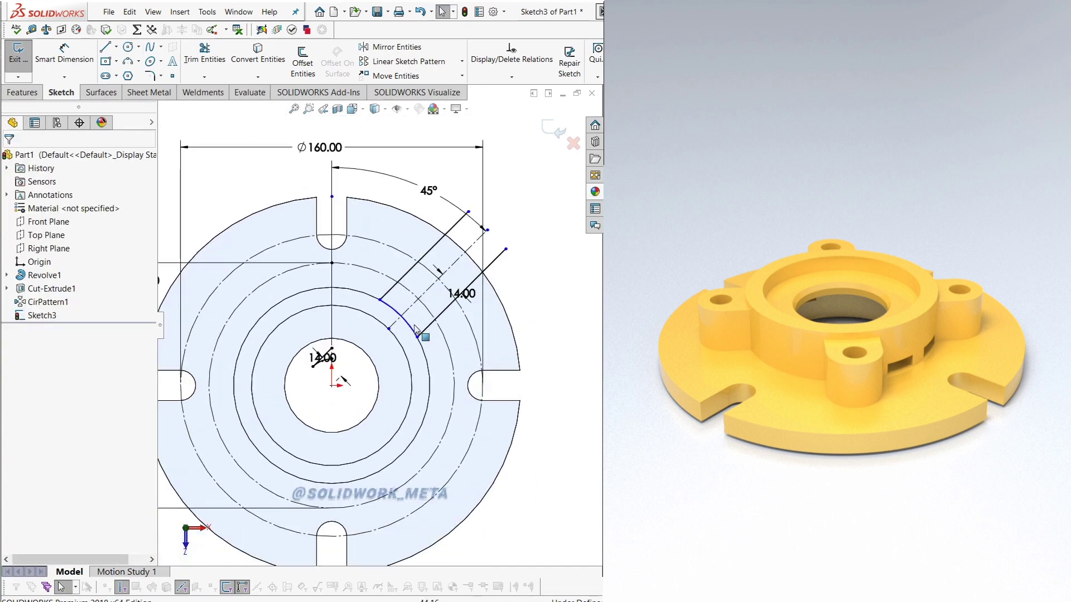
{"action": "scroll", "coordinate": [508, 299], "scroll_direction": "down", "scroll_amount": 1}
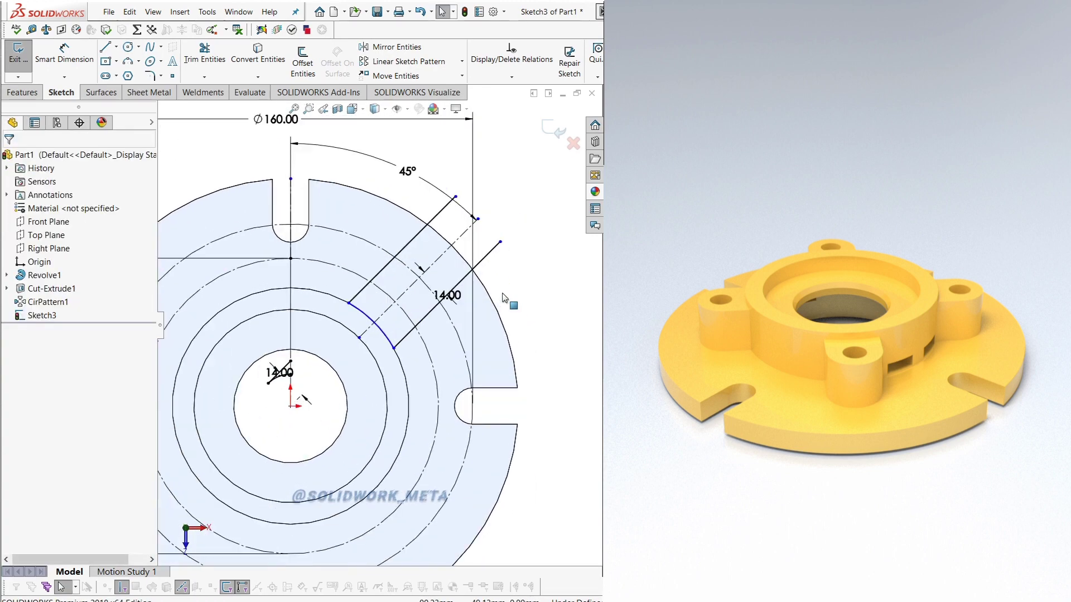
{"action": "left_click", "coordinate": [173, 77]}
{"action": "left_click", "coordinate": [395, 302]}
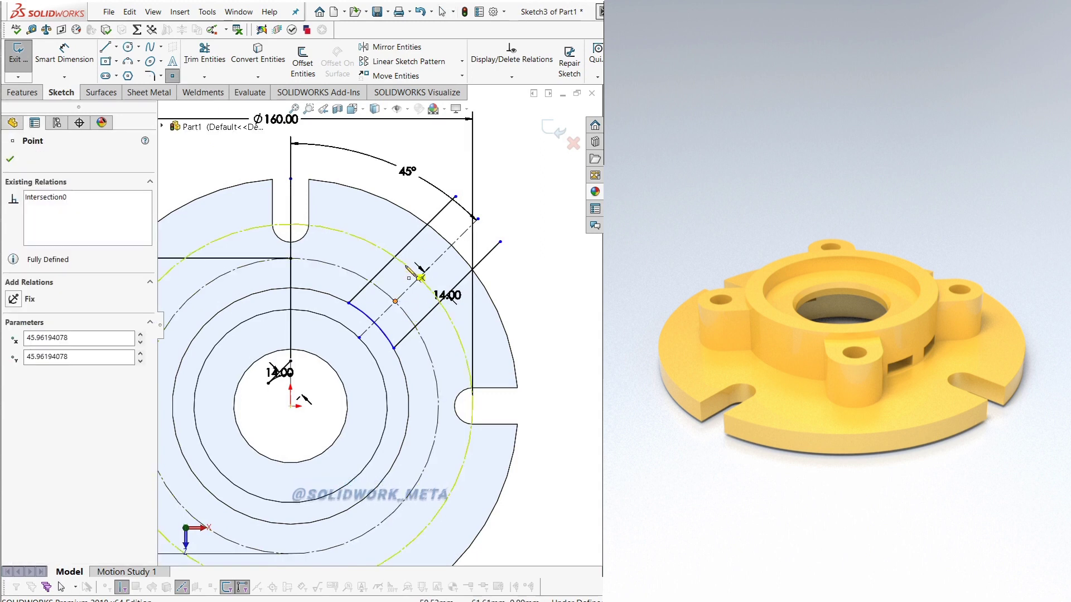
{"action": "right_click", "coordinate": [405, 267]}
{"action": "left_click", "coordinate": [430, 278]}
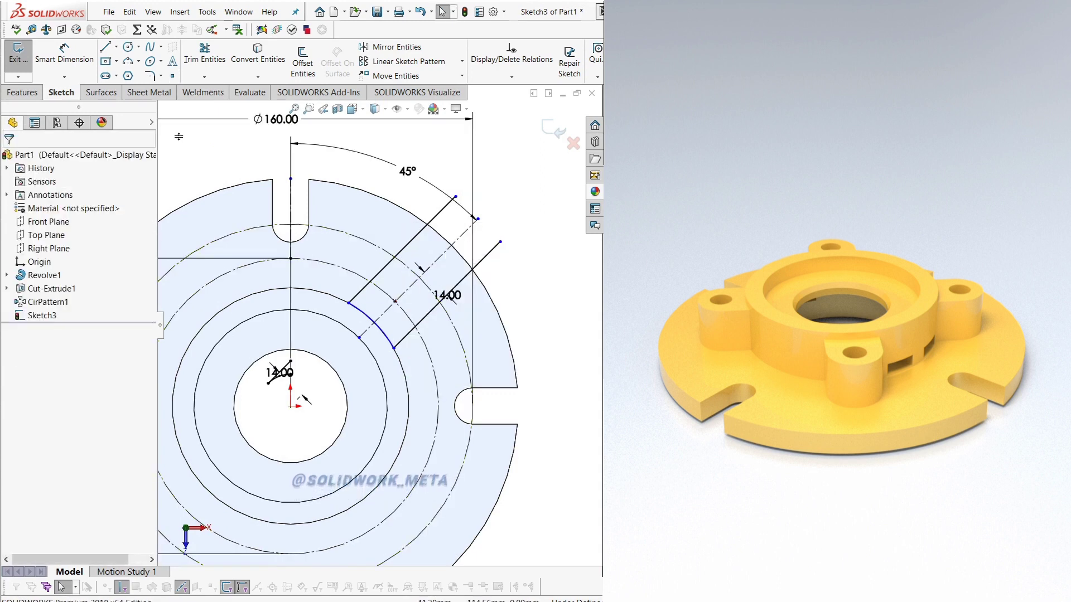
Step: Draw a three-point semicircular arc of 14 mm radius between the two offset lines, centered on the sketch point and bulging outward
{"action": "left_click", "coordinate": [130, 64]}
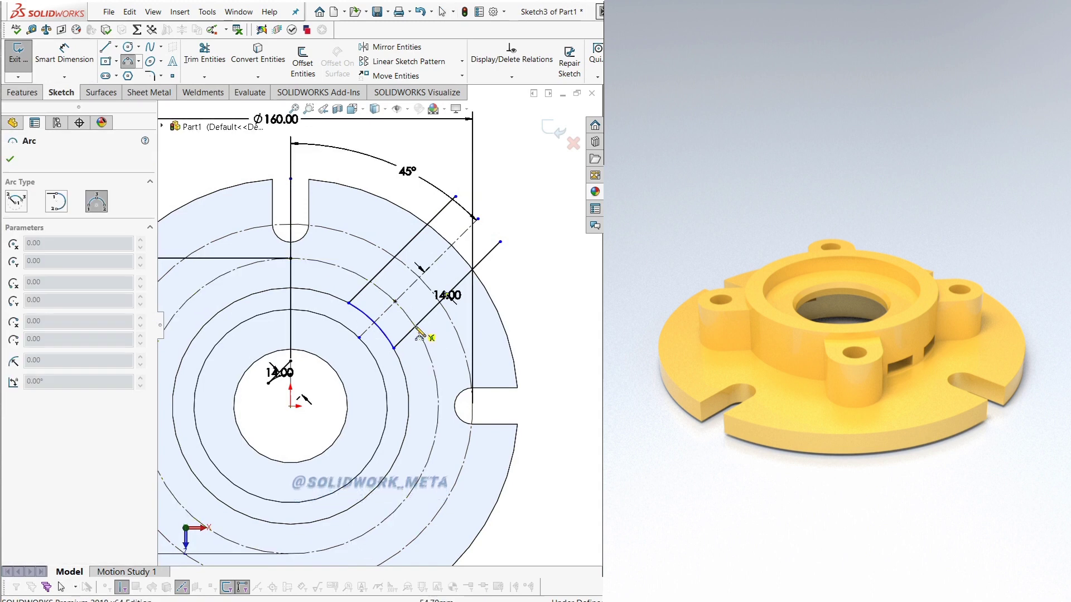
{"action": "left_click", "coordinate": [394, 347]}
{"action": "left_click", "coordinate": [371, 283]}
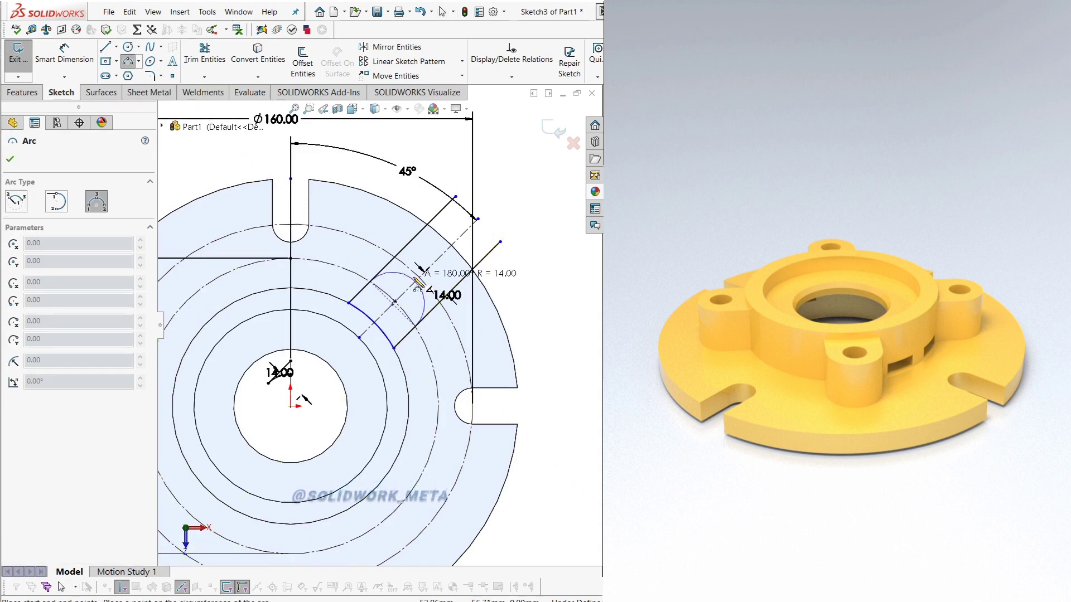
{"action": "left_click", "coordinate": [415, 281]}
{"action": "right_click", "coordinate": [337, 267]}
{"action": "left_click", "coordinate": [368, 268]}
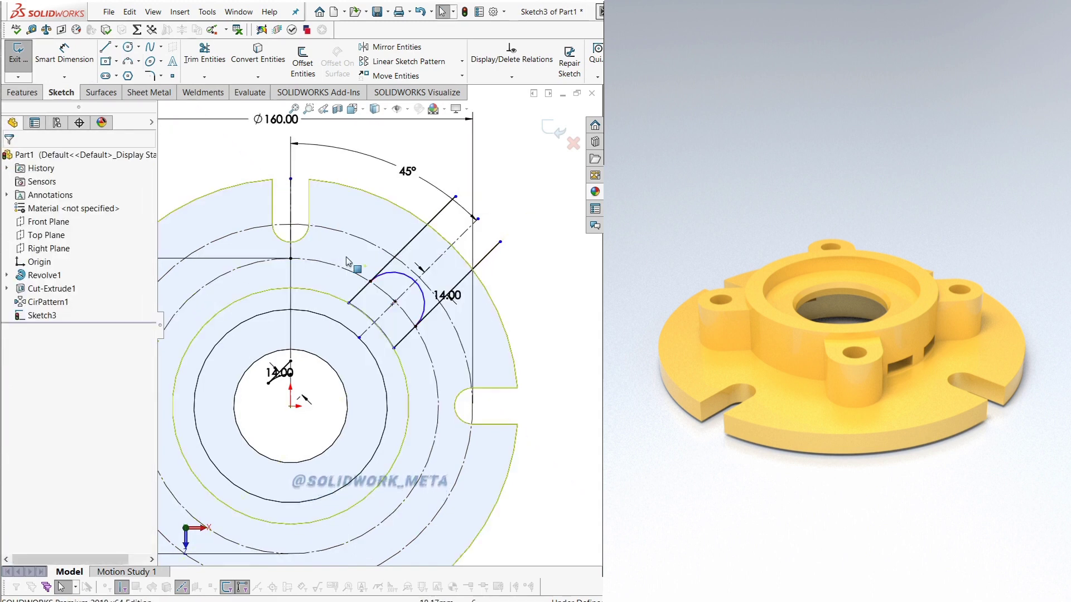
Step: Draw a circle of about 5.7 mm radius centered on the sketch point inside the lug's rounded end
{"action": "left_click", "coordinate": [129, 48]}
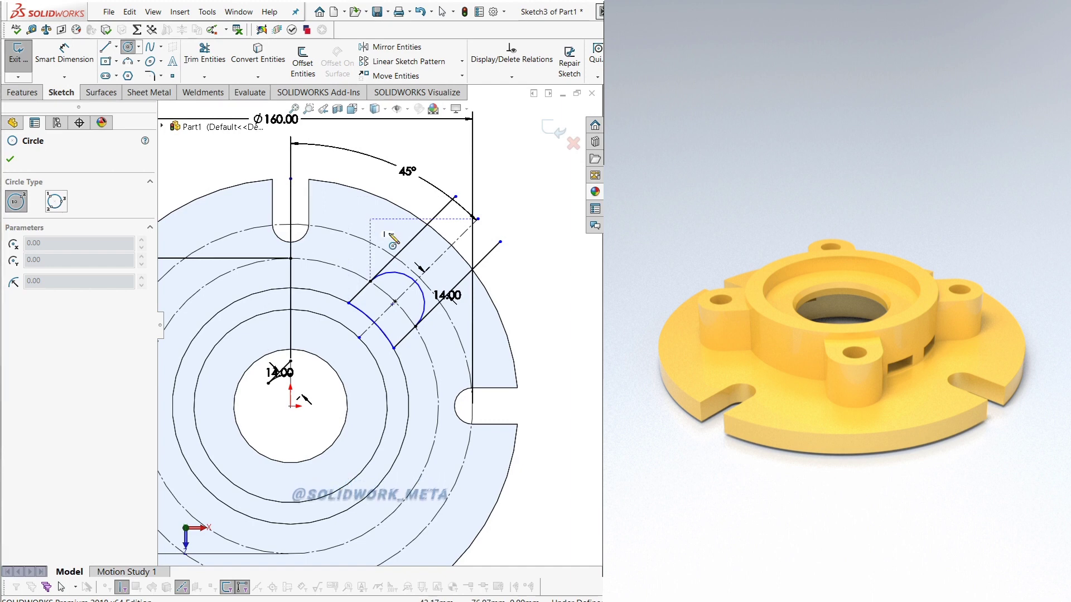
{"action": "left_click", "coordinate": [394, 302]}
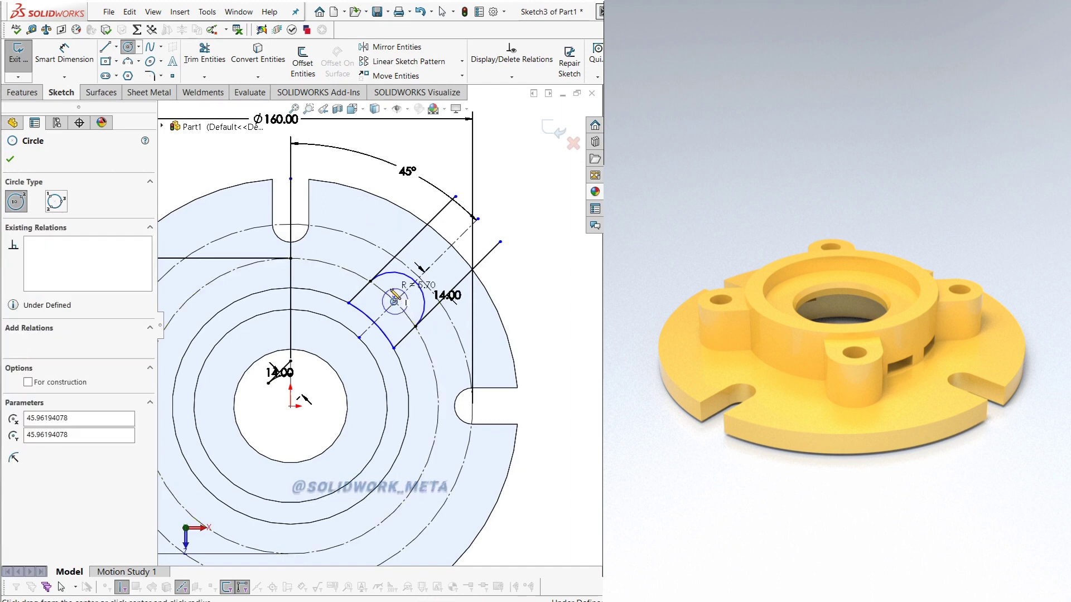
{"action": "left_click", "coordinate": [391, 289]}
{"action": "right_click", "coordinate": [391, 234]}
{"action": "left_click", "coordinate": [402, 244]}
Step: Dimension the small lug circle with a diameter of 12 mm
{"action": "left_click", "coordinate": [72, 54]}
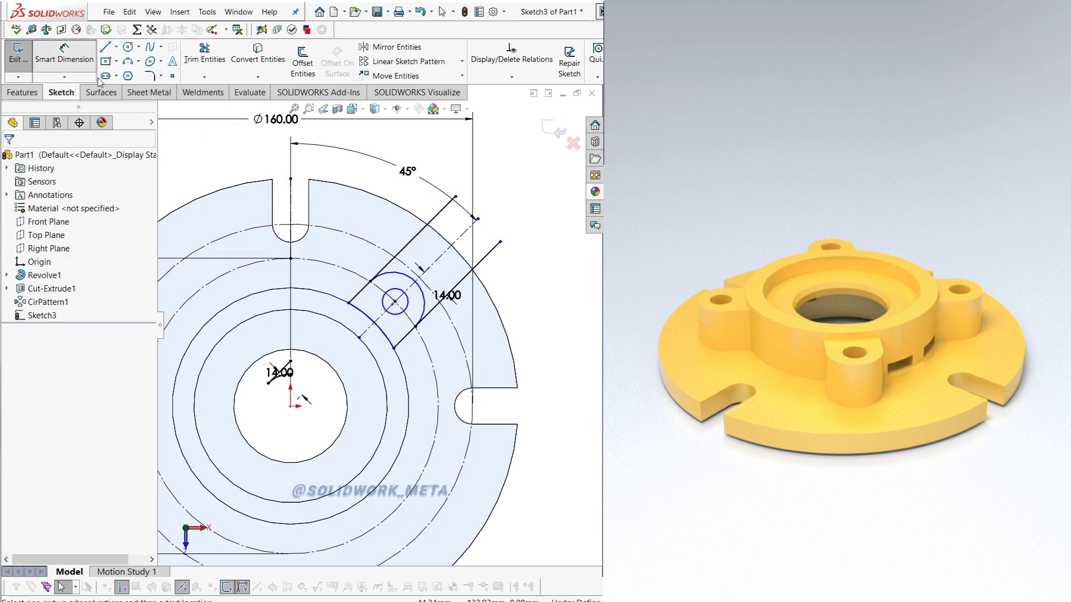
{"action": "left_click", "coordinate": [404, 294]}
{"action": "left_click", "coordinate": [557, 363]}
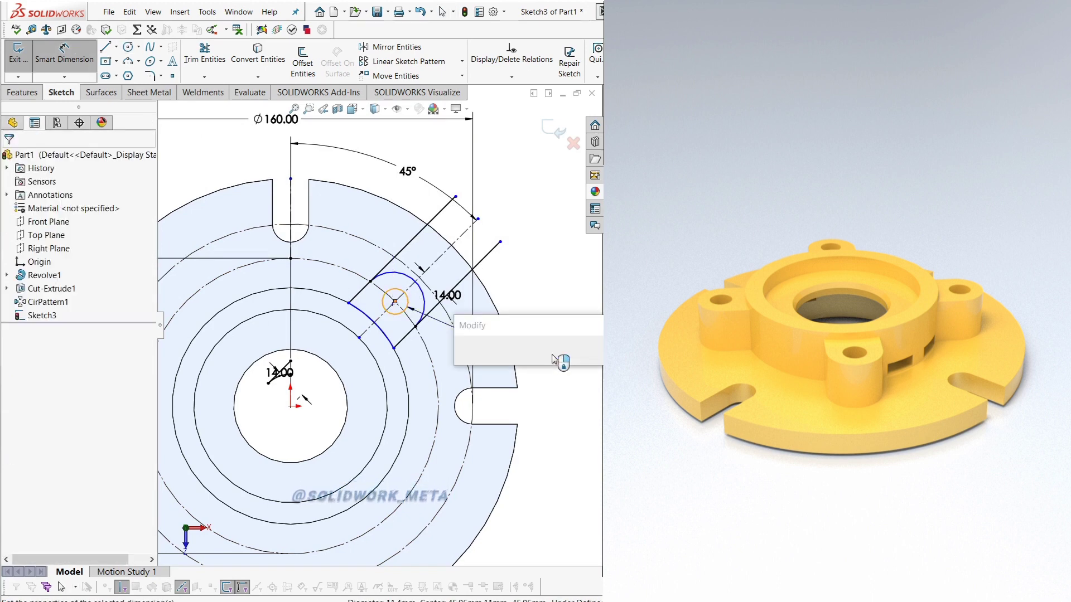
{"action": "type", "text": "12"}
{"action": "key", "text": "Return"}
{"action": "key", "text": "f"}
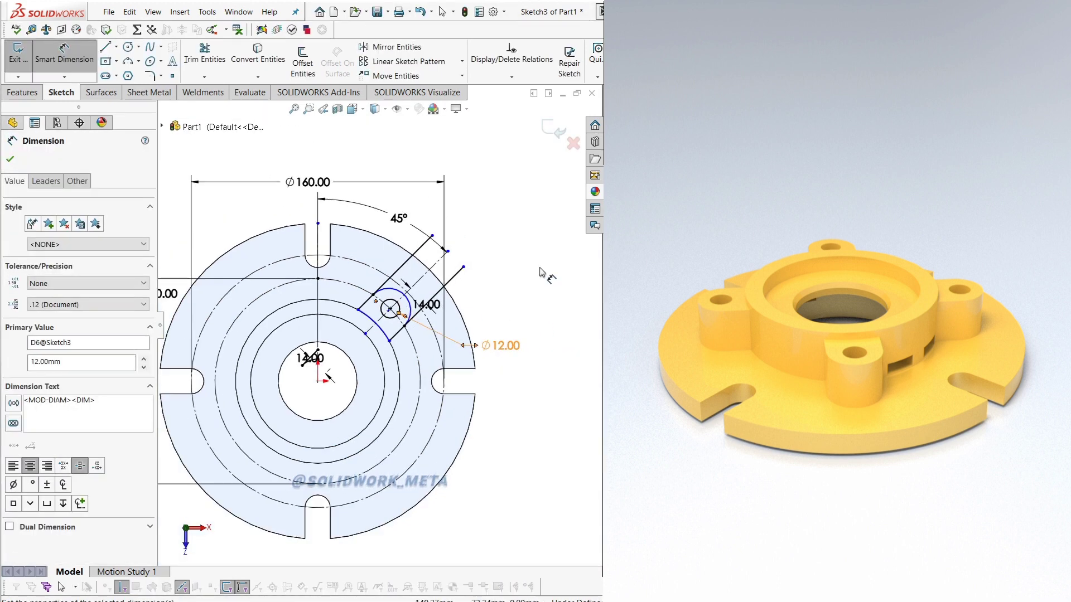
{"action": "right_click", "coordinate": [541, 226]}
{"action": "left_click", "coordinate": [565, 306]}
Step: Power-trim the parts of the two offset lines that extend beyond the semicircular arc to close the lug outline
{"action": "left_click", "coordinate": [205, 55]}
{"action": "scroll", "coordinate": [423, 225], "scroll_direction": "down", "scroll_amount": 2}
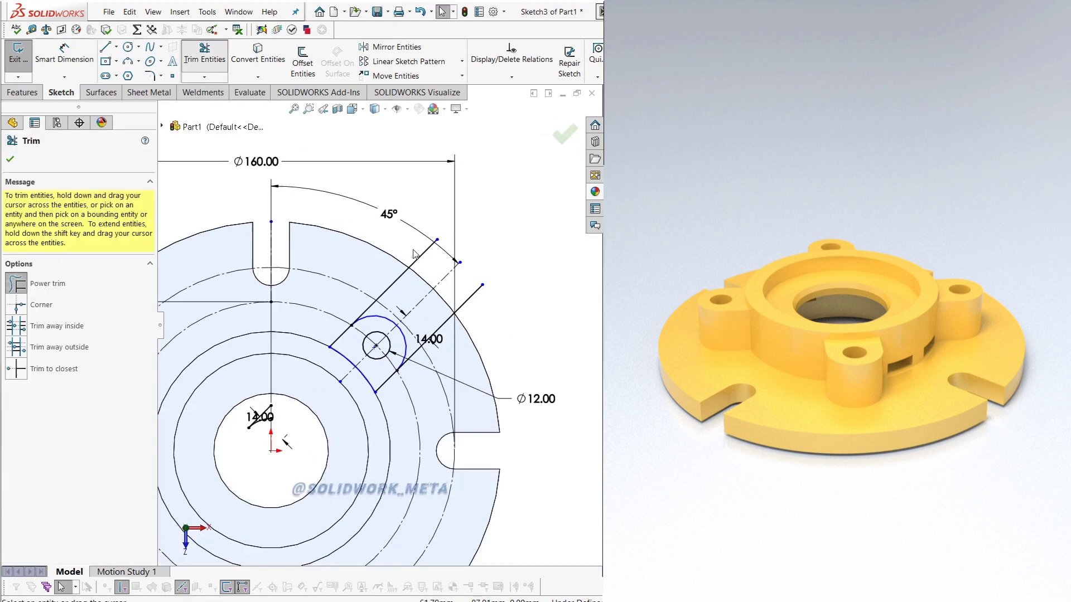
{"action": "left_click_drag", "start_coordinate": [491, 310], "coordinate": [475, 295]}
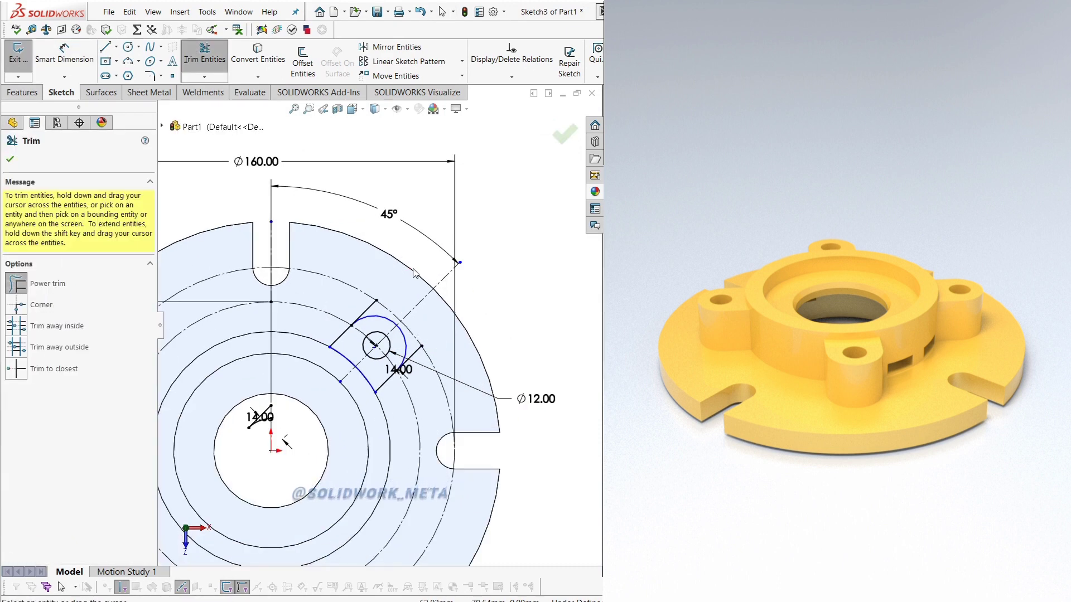
{"action": "left_click_drag", "start_coordinate": [354, 304], "coordinate": [363, 309]}
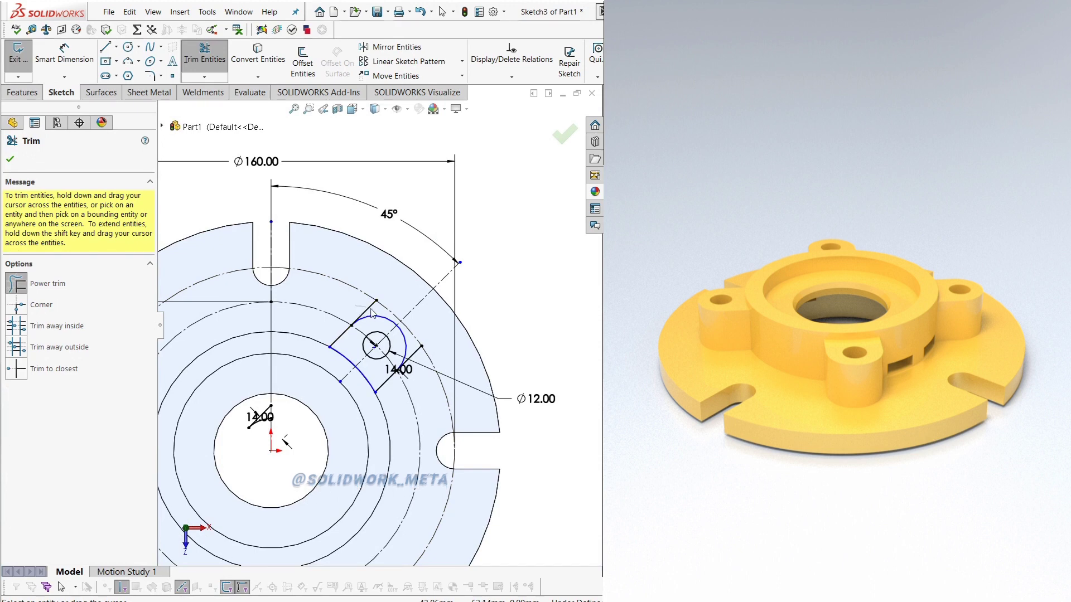
{"action": "scroll", "coordinate": [378, 314], "scroll_direction": "down", "scroll_amount": 2}
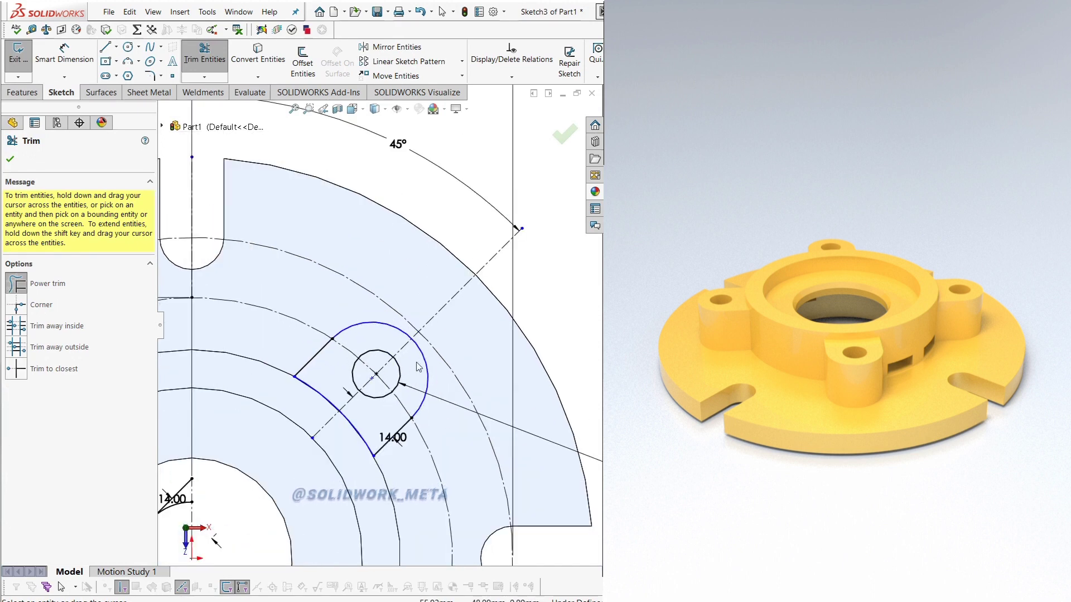
Step: Extrude the lug region around the 12 mm hole as a blind boss 24 mm deep, merged with the body
{"action": "scroll", "coordinate": [418, 367], "scroll_direction": "up", "scroll_amount": 2}
{"action": "left_click", "coordinate": [22, 92]}
{"action": "left_click", "coordinate": [25, 66]}
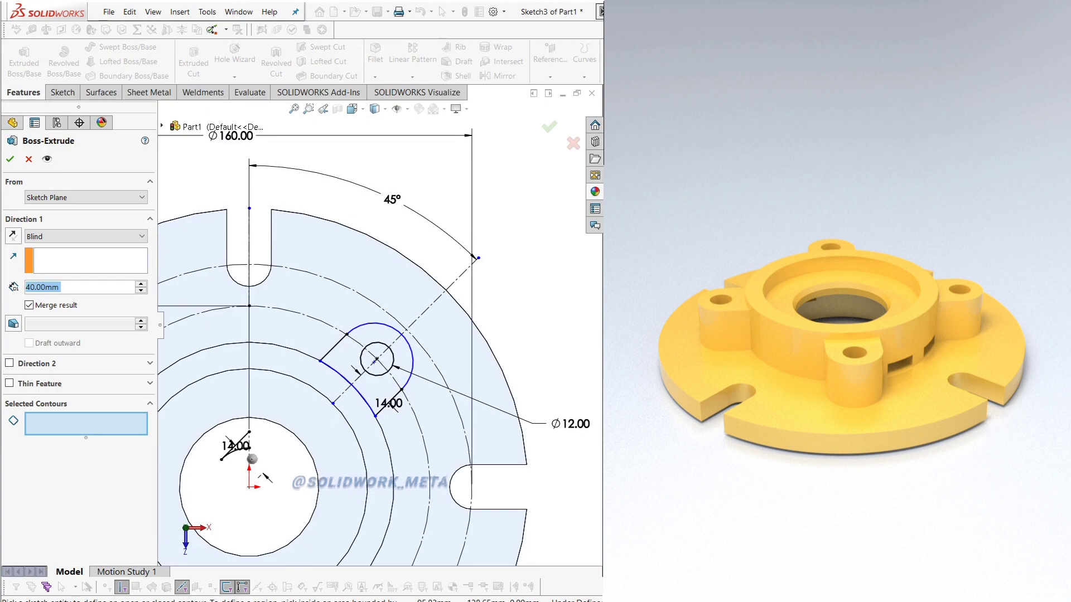
{"action": "scroll", "coordinate": [376, 329], "scroll_direction": "up", "scroll_amount": 2}
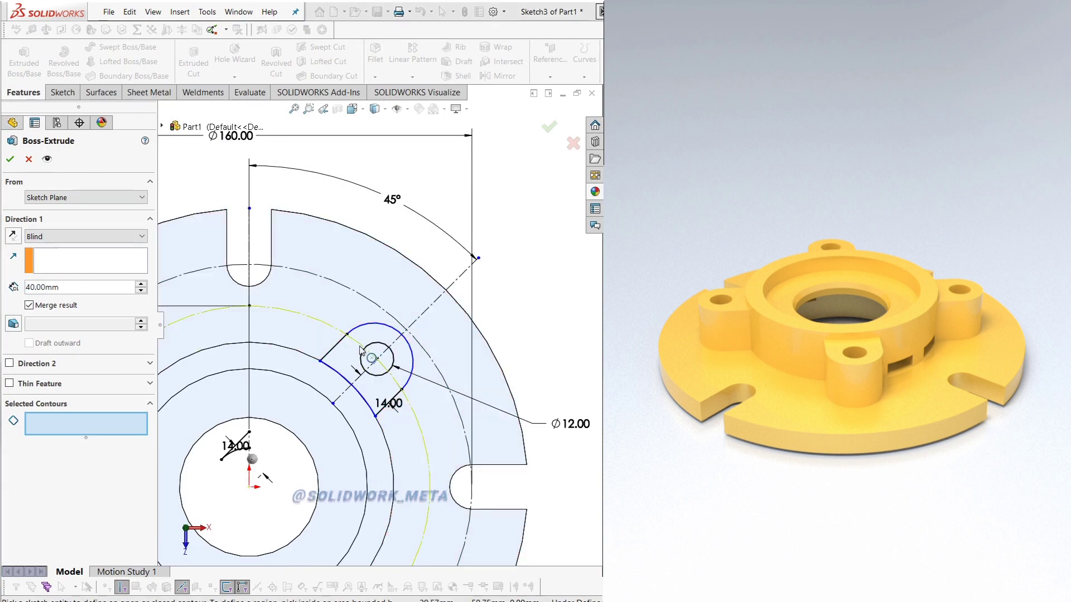
{"action": "left_click", "coordinate": [371, 354]}
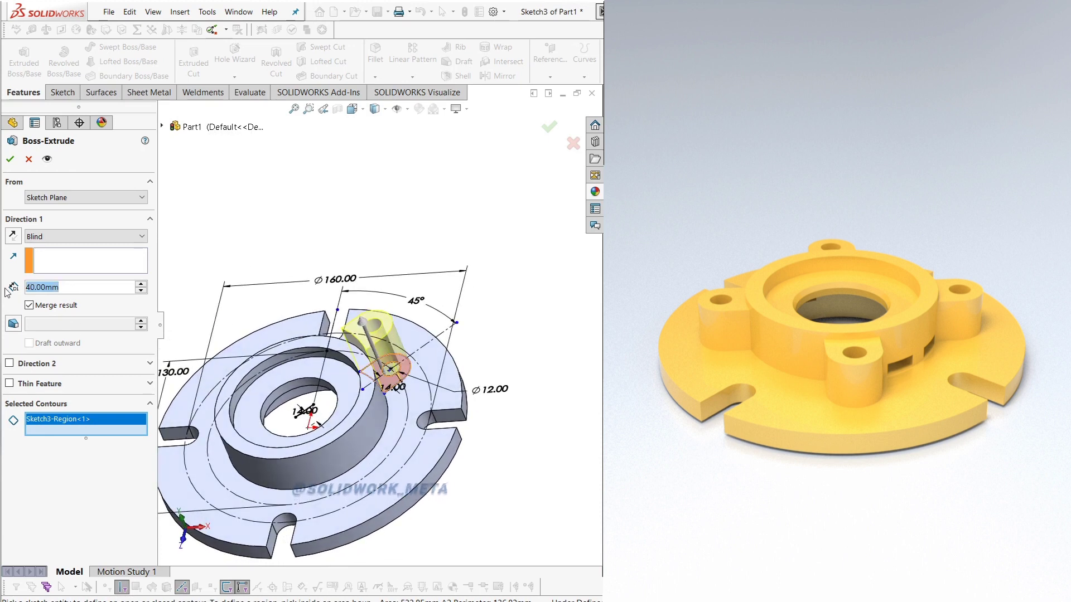
{"action": "type", "text": "35"}
{"action": "key", "text": "Return"}
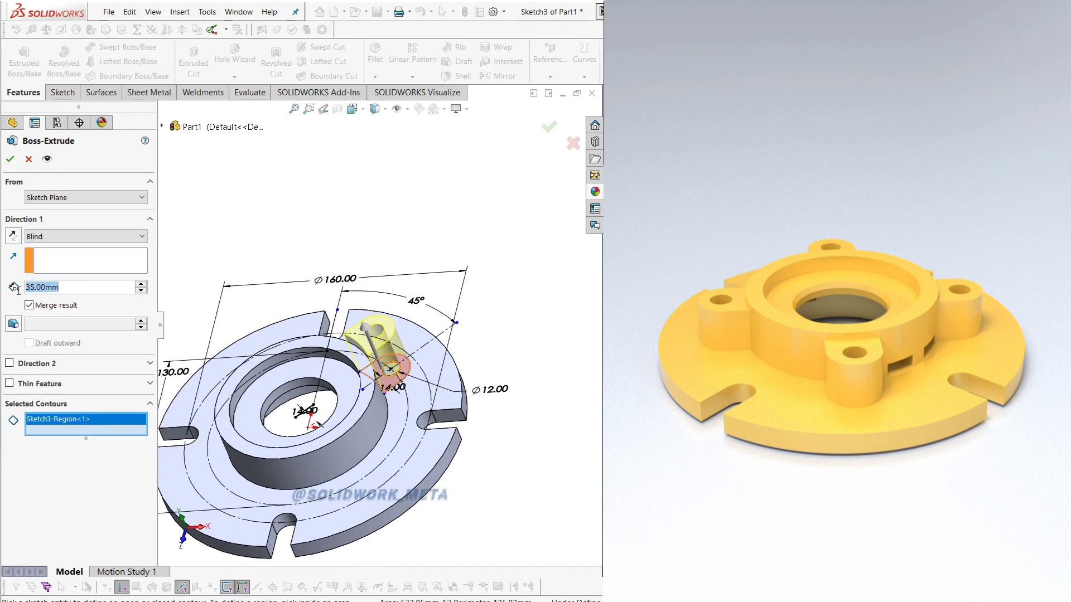
{"action": "type", "text": "24"}
{"action": "key", "text": "Return"}
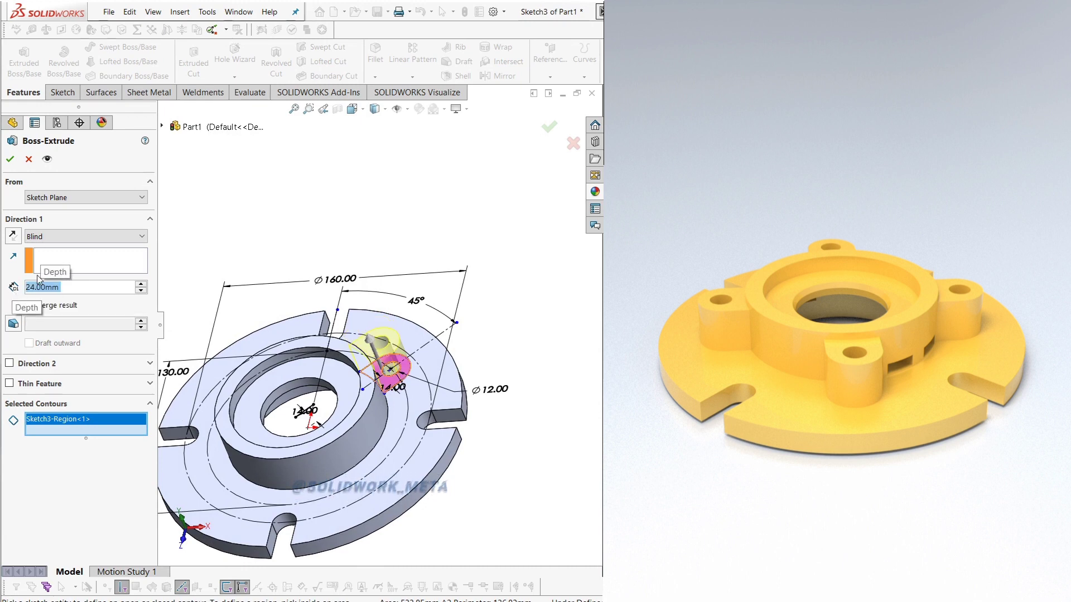
{"action": "left_click", "coordinate": [11, 159]}
Step: Circular-pattern the extruded lug around the hub's circular edge with 4 equally spaced instances over 360°
{"action": "scroll", "coordinate": [307, 266], "scroll_direction": "up", "scroll_amount": 2}
{"action": "mouse_move", "coordinate": [306, 266]}
{"action": "middle_mouse_down"}
{"action": "mouse_move", "coordinate": [267, 284]}
{"action": "mouse_move", "coordinate": [298, 250]}
{"action": "middle_mouse_up"}
{"action": "left_click", "coordinate": [429, 81]}
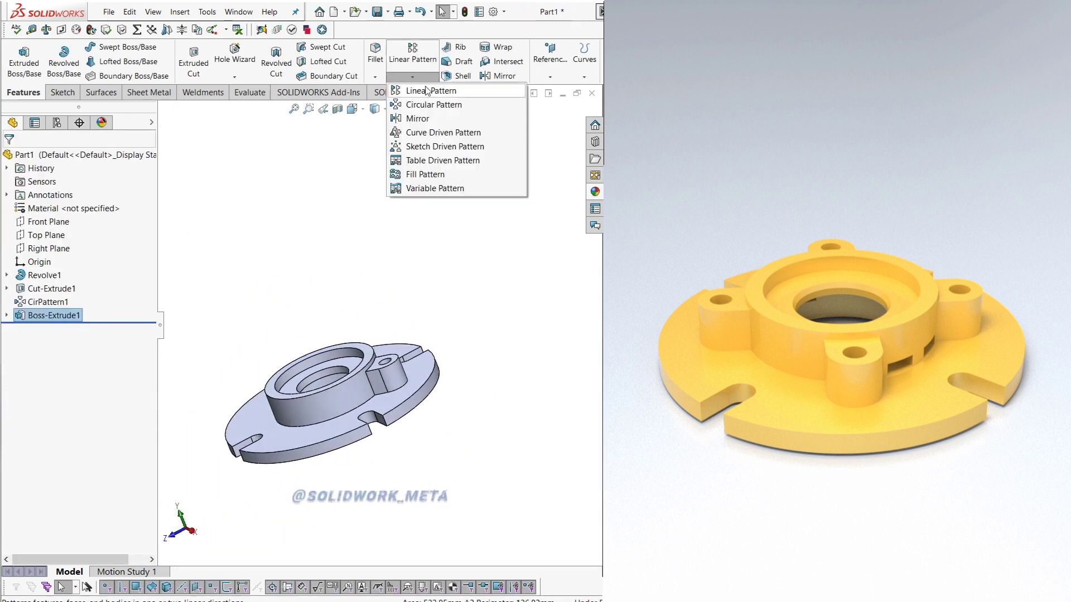
{"action": "left_click", "coordinate": [413, 106]}
{"action": "middle_click_drag", "start_coordinate": [295, 290], "coordinate": [314, 274]}
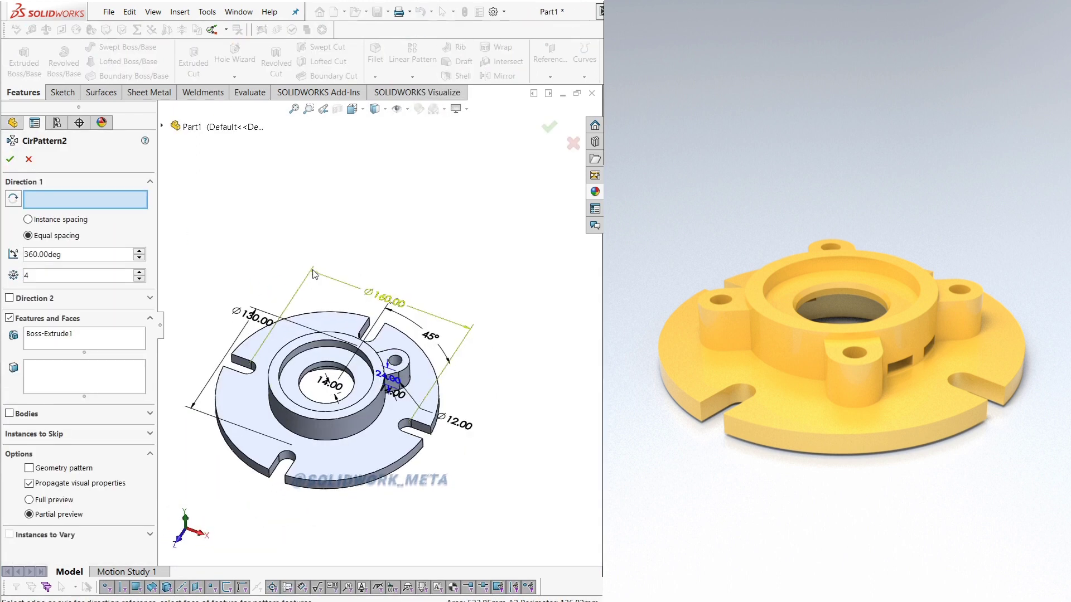
{"action": "left_click", "coordinate": [362, 407]}
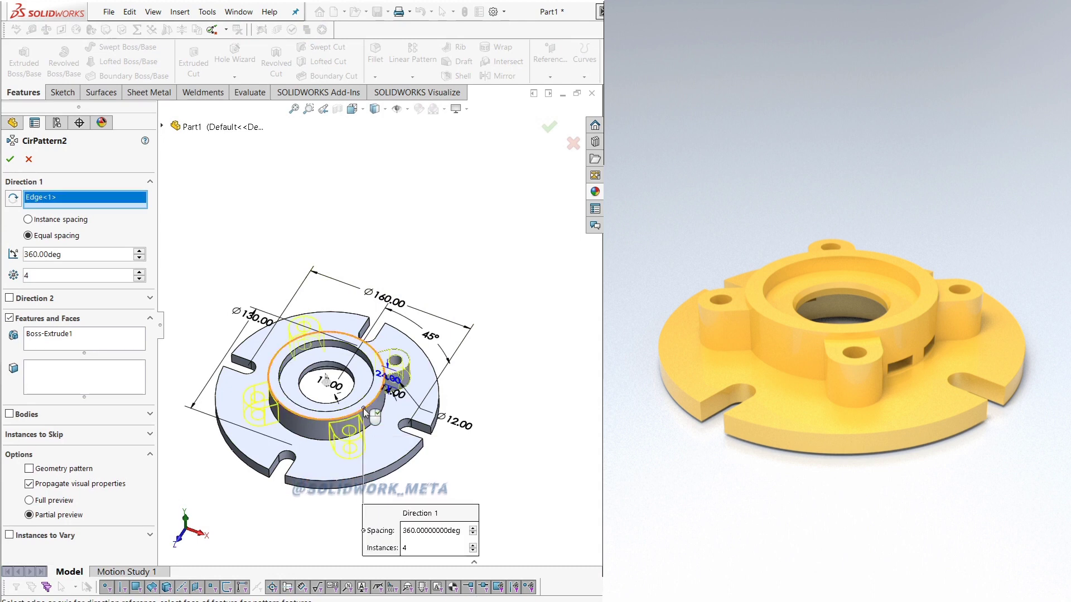
{"action": "left_click", "coordinate": [10, 159]}
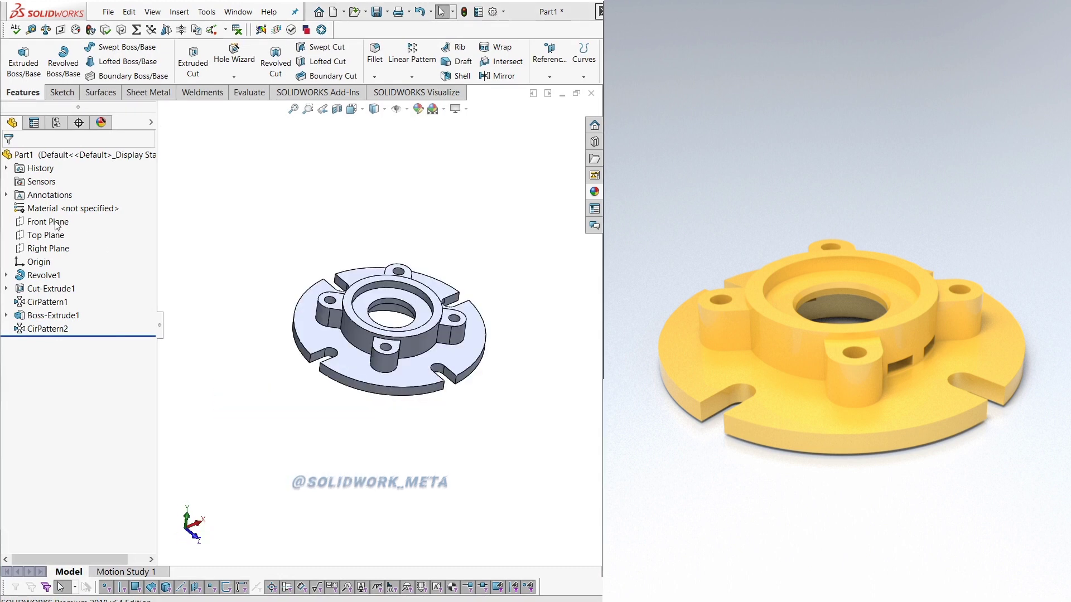
Step: Orient the view normal to the Front Plane and start a sketch on it
{"action": "left_click", "coordinate": [60, 226]}
{"action": "right_click", "coordinate": [59, 224]}
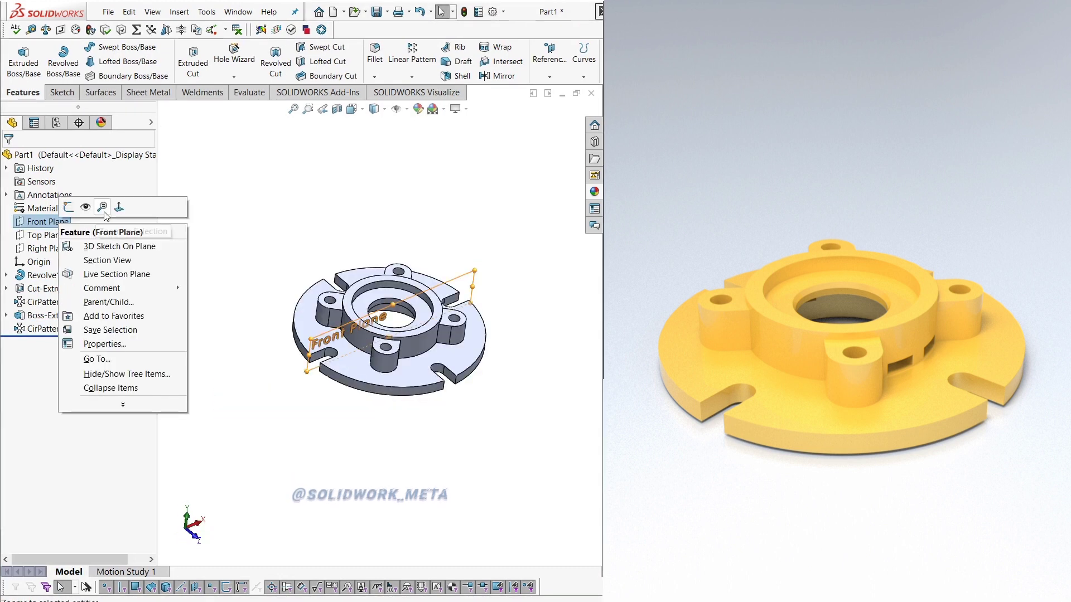
{"action": "left_click", "coordinate": [116, 206]}
{"action": "right_click", "coordinate": [37, 222]}
{"action": "left_click", "coordinate": [47, 203]}
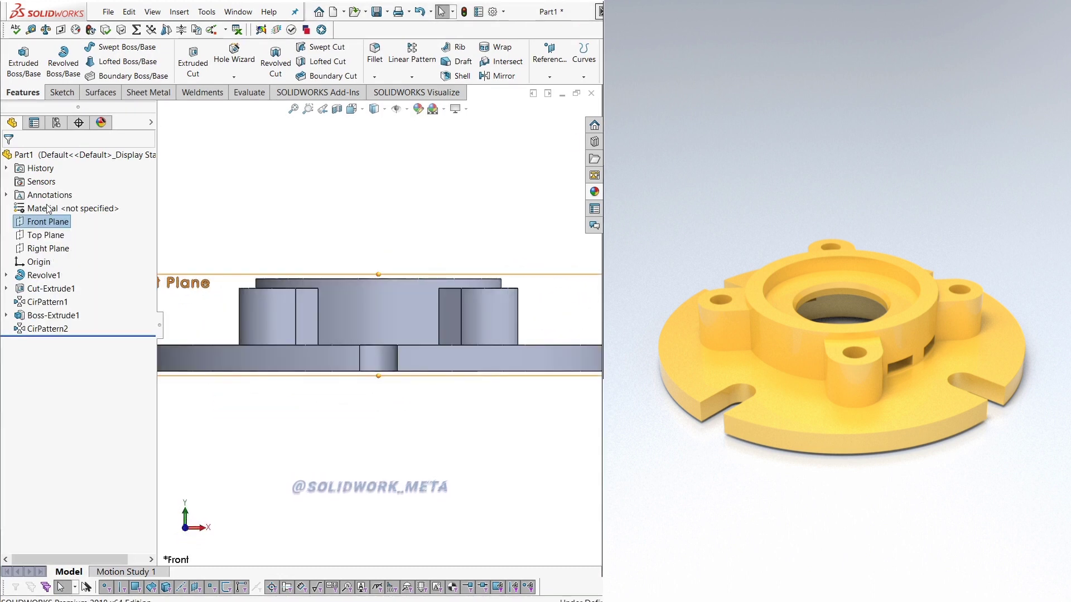
Step: Draw a vertical centerline from the origin to a point above the hub's top face
{"action": "left_click", "coordinate": [116, 47]}
{"action": "left_click", "coordinate": [137, 68]}
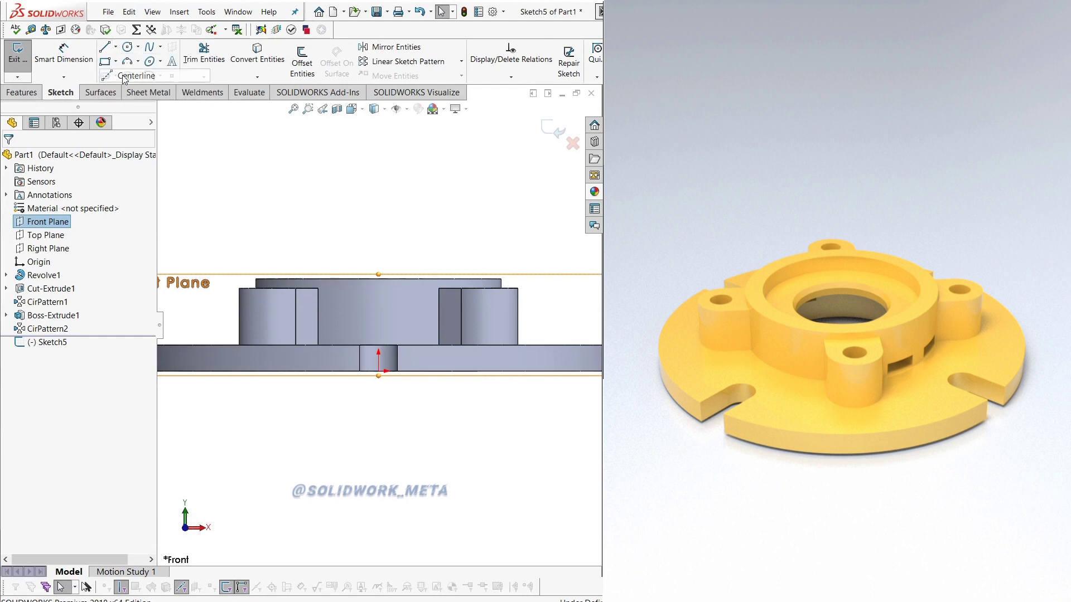
{"action": "left_click", "coordinate": [378, 371]}
{"action": "left_click", "coordinate": [378, 227]}
{"action": "right_click", "coordinate": [333, 229]}
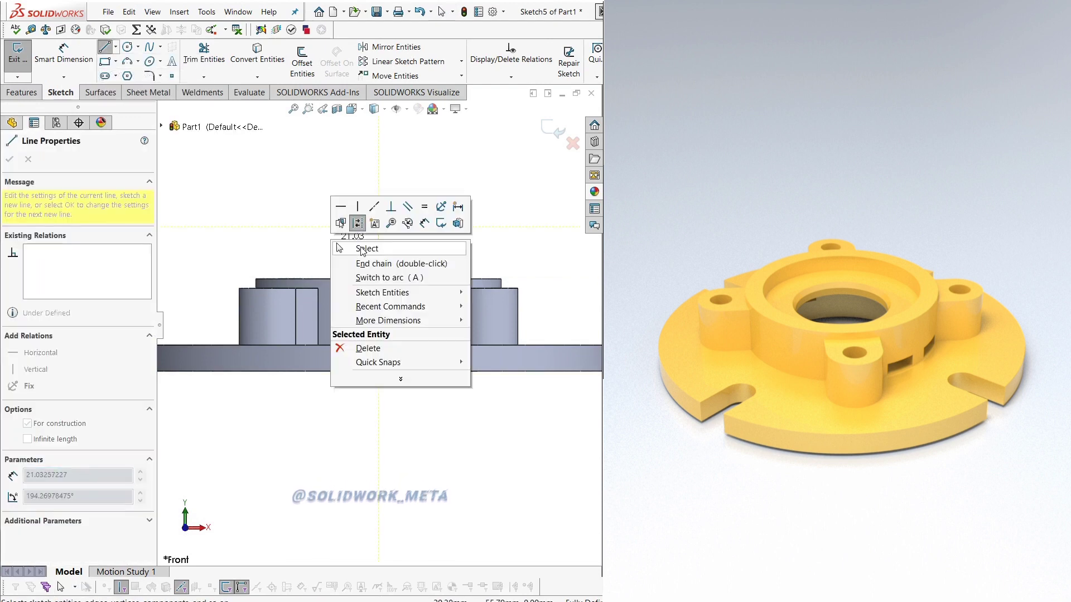
{"action": "left_click", "coordinate": [352, 246]}
Step: Sketch a corner rectangle about 17 mm wide and 5.7 mm high beside the centerline, just above the flange's top face
{"action": "left_click", "coordinate": [105, 62]}
{"action": "scroll", "coordinate": [299, 286], "scroll_direction": "down", "scroll_amount": 2}
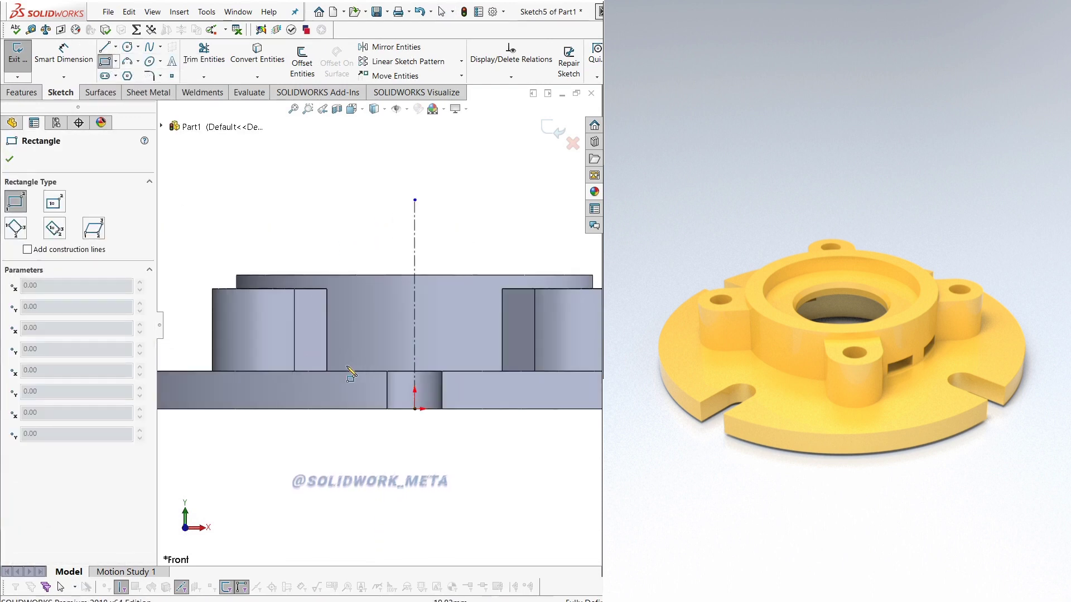
{"action": "left_click", "coordinate": [337, 366]}
{"action": "left_click", "coordinate": [404, 347]}
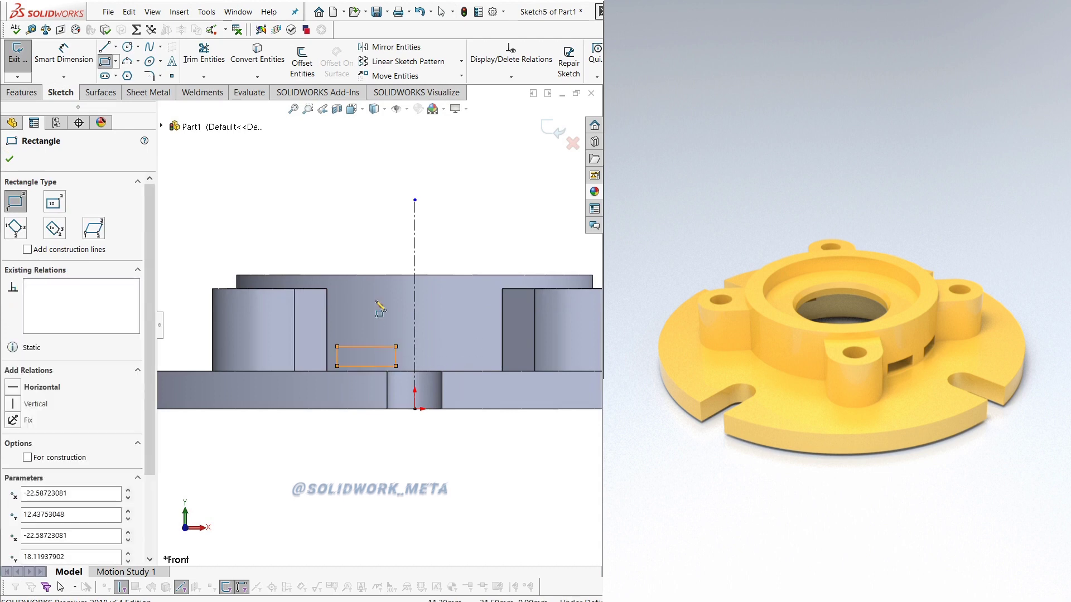
{"action": "right_click", "coordinate": [378, 302]}
{"action": "left_click", "coordinate": [412, 310]}
Step: Dimension the gap between the flange's top edge and the rectangle's lower side as 1 mm
{"action": "key", "text": "d"}
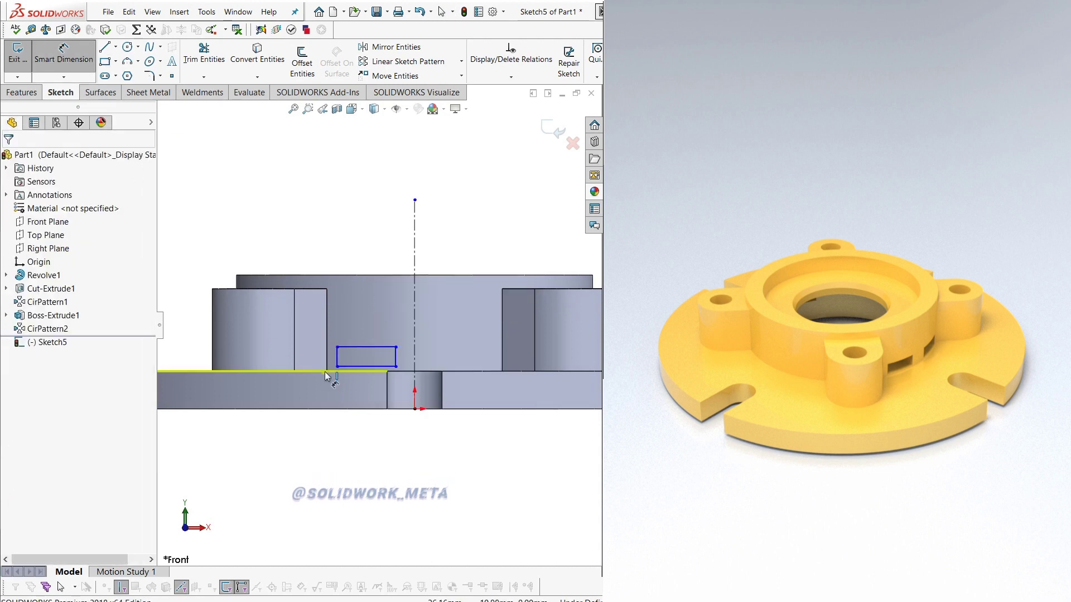
{"action": "left_click", "coordinate": [326, 371]}
{"action": "left_click", "coordinate": [360, 367]}
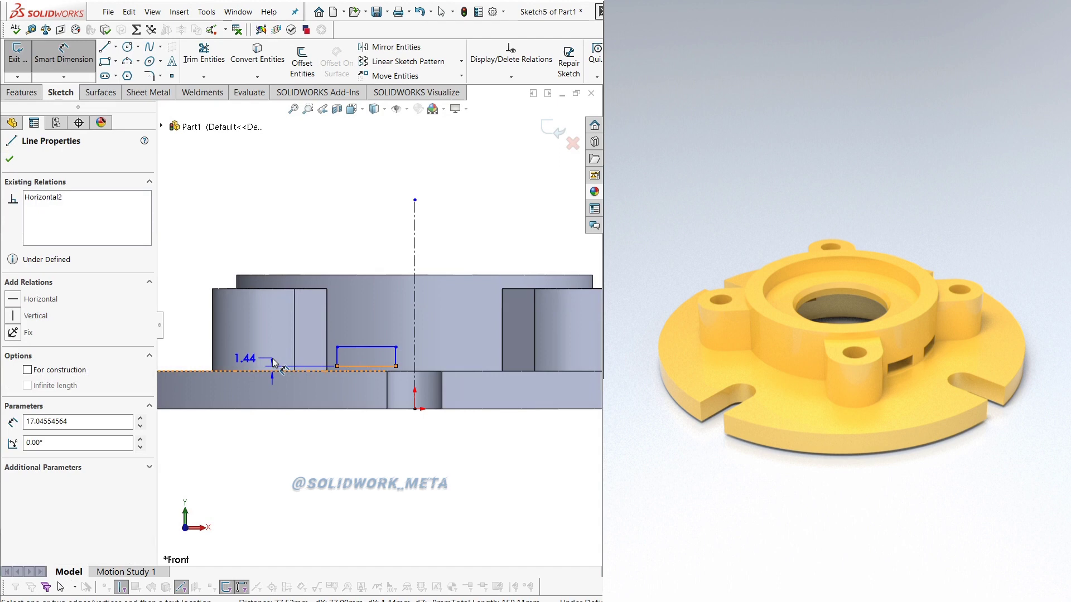
{"action": "left_click", "coordinate": [249, 342]}
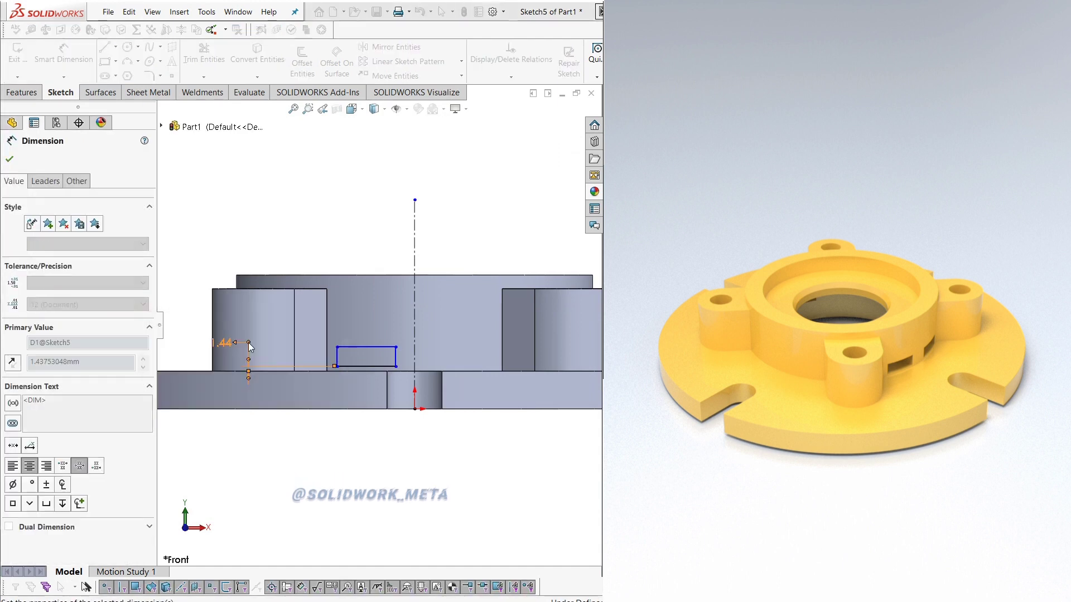
{"action": "type", "text": "1"}
{"action": "key", "text": "Return"}
Step: Dimension the rectangle 16 mm wide and 6 mm high
{"action": "left_click", "coordinate": [369, 349]}
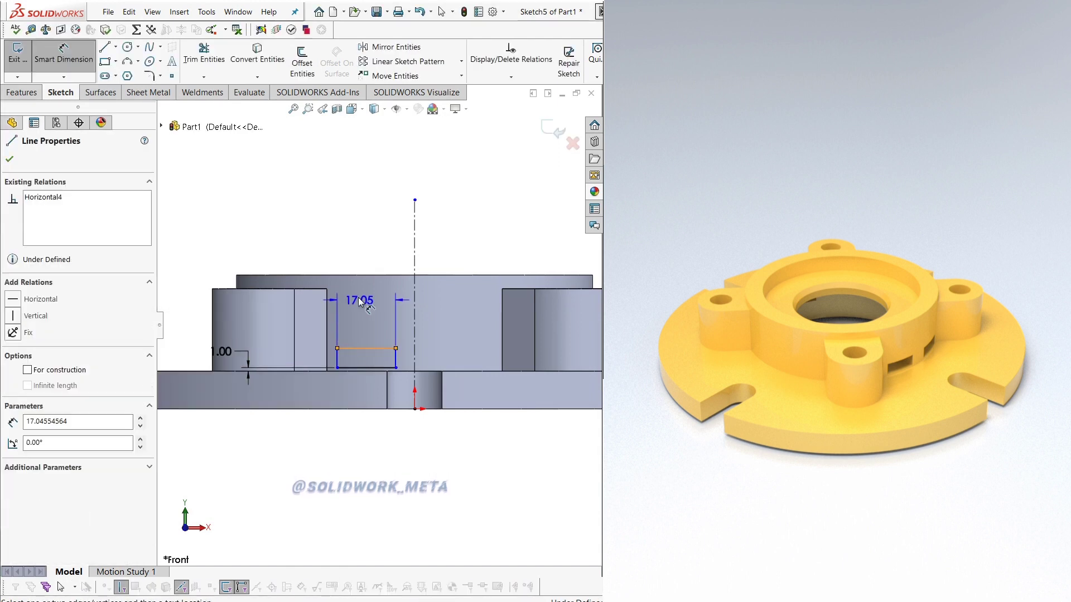
{"action": "left_click", "coordinate": [310, 233]}
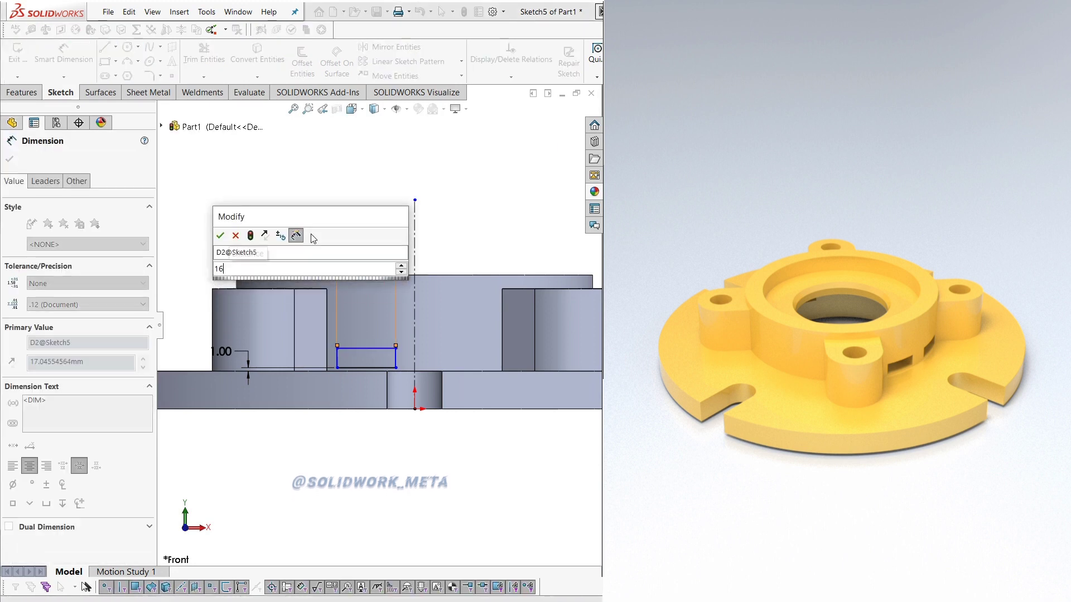
{"action": "type", "text": "16"}
{"action": "key", "text": "Return"}
{"action": "left_click", "coordinate": [339, 363]}
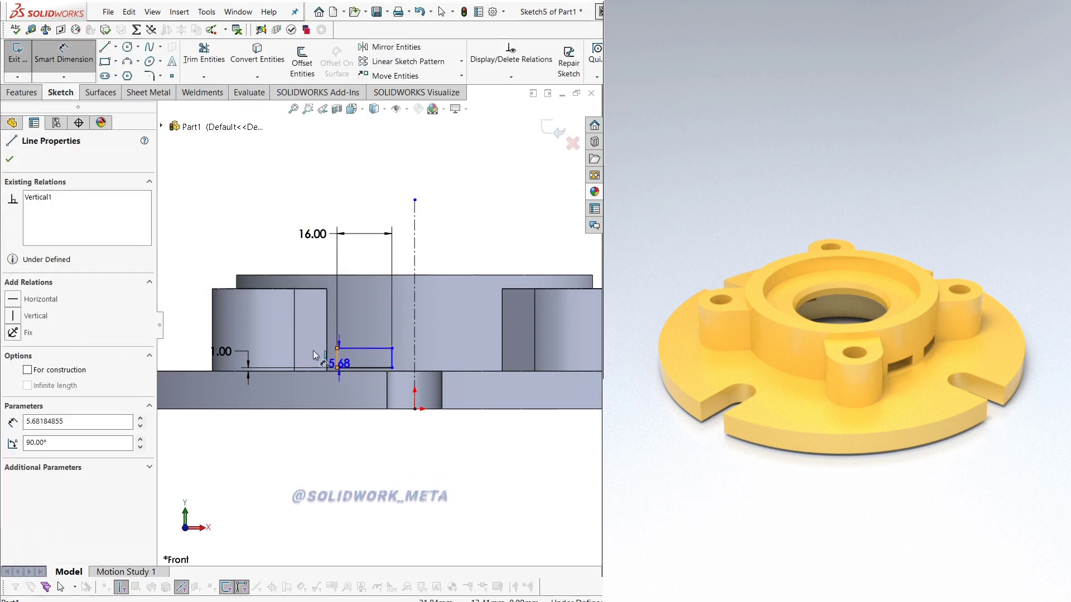
{"action": "left_click", "coordinate": [305, 333]}
{"action": "type", "text": "6"}
{"action": "key", "text": "Return"}
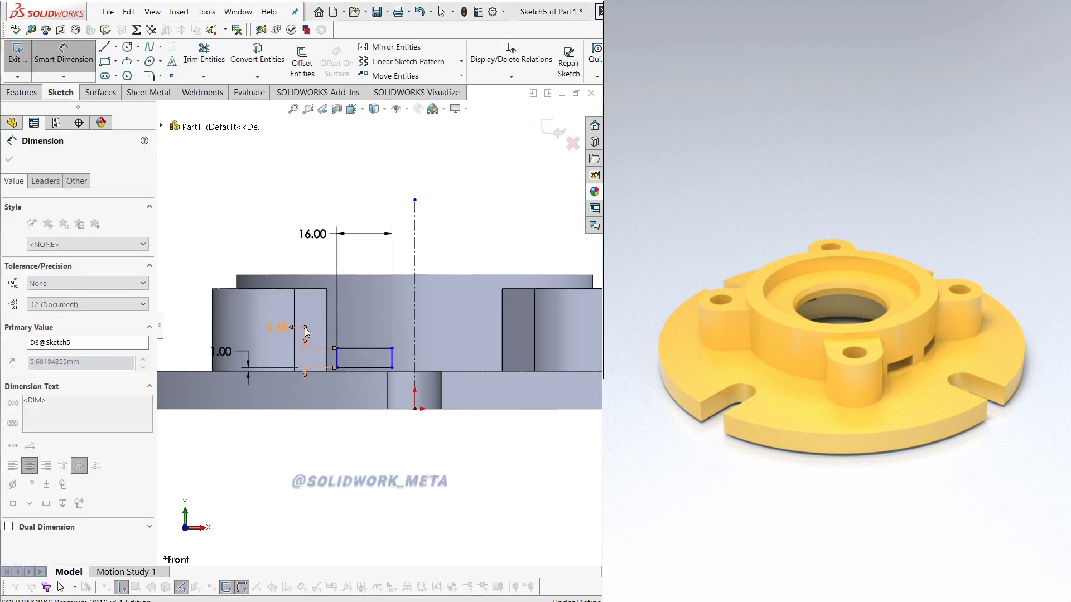
Step: Dimension the distance from the rectangle's nearer vertical side to the centerline as 5 mm
{"action": "left_click", "coordinate": [393, 359]}
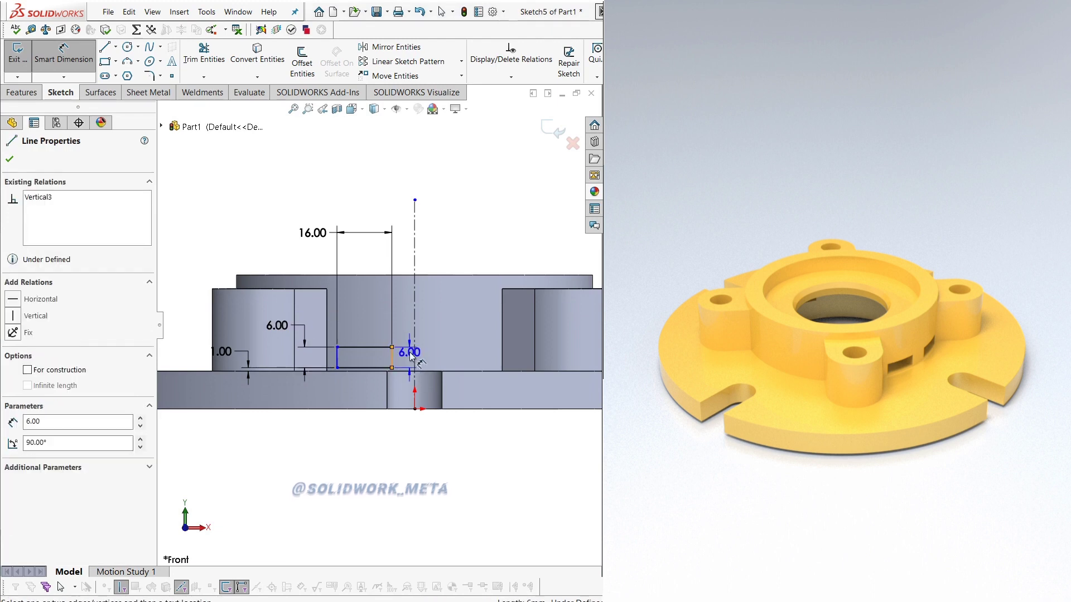
{"action": "left_click", "coordinate": [415, 358]}
{"action": "left_click", "coordinate": [355, 475]}
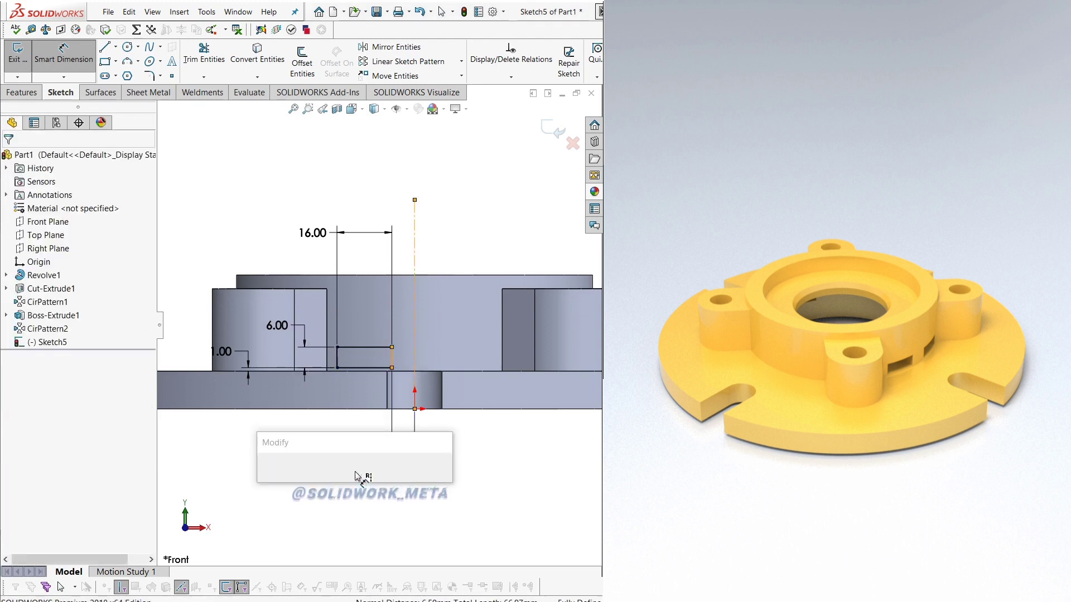
{"action": "type", "text": "5.00mm"}
{"action": "key", "text": "Return"}
{"action": "right_click", "coordinate": [283, 468]}
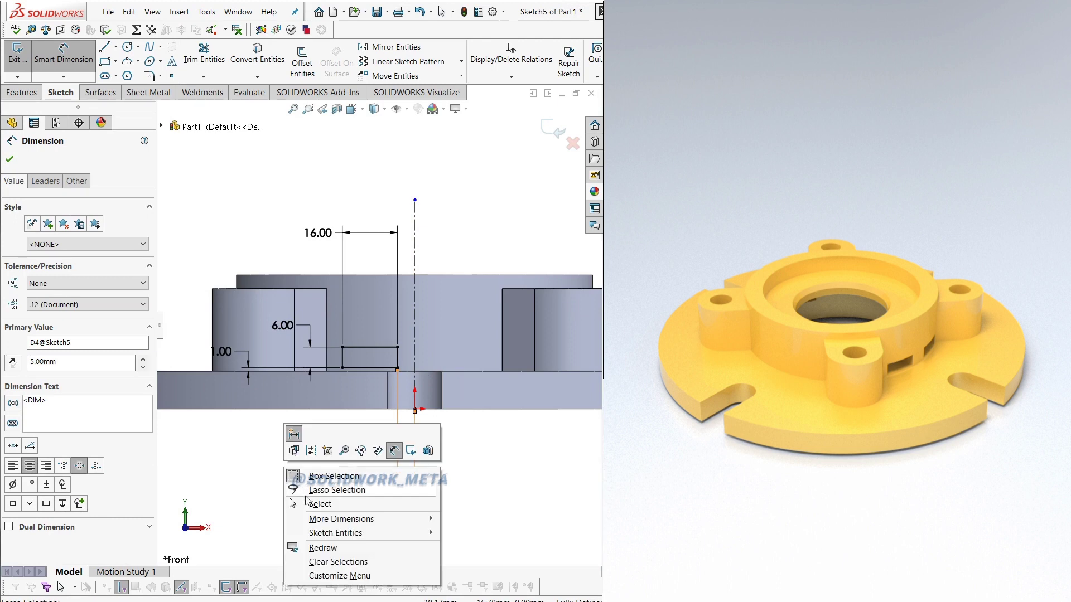
{"action": "left_click", "coordinate": [305, 503]}
Step: Mirror all four rectangle lines about the vertical centerline, keeping the originals
{"action": "left_click", "coordinate": [393, 48]}
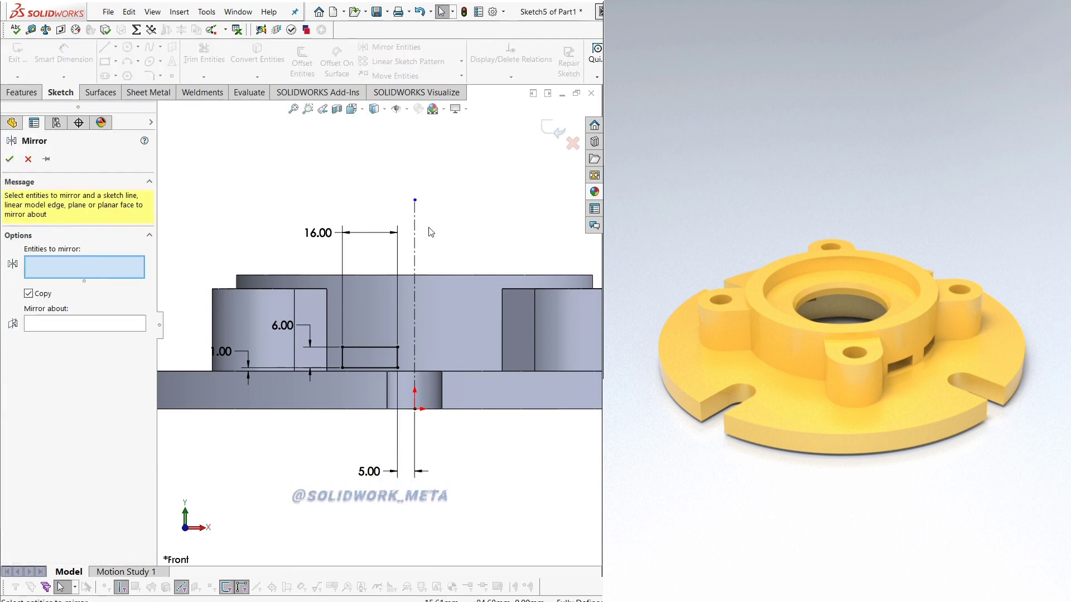
{"action": "left_click", "coordinate": [361, 367]}
{"action": "left_click", "coordinate": [342, 360]}
{"action": "left_click", "coordinate": [354, 347]}
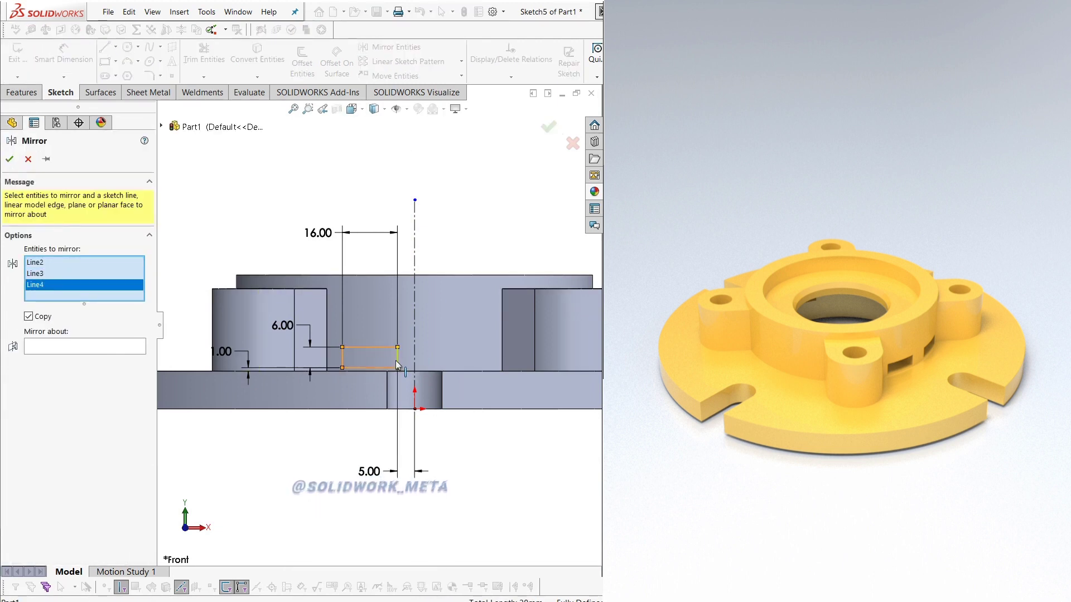
{"action": "left_click", "coordinate": [397, 357]}
{"action": "left_click", "coordinate": [74, 356]}
{"action": "left_click", "coordinate": [415, 324]}
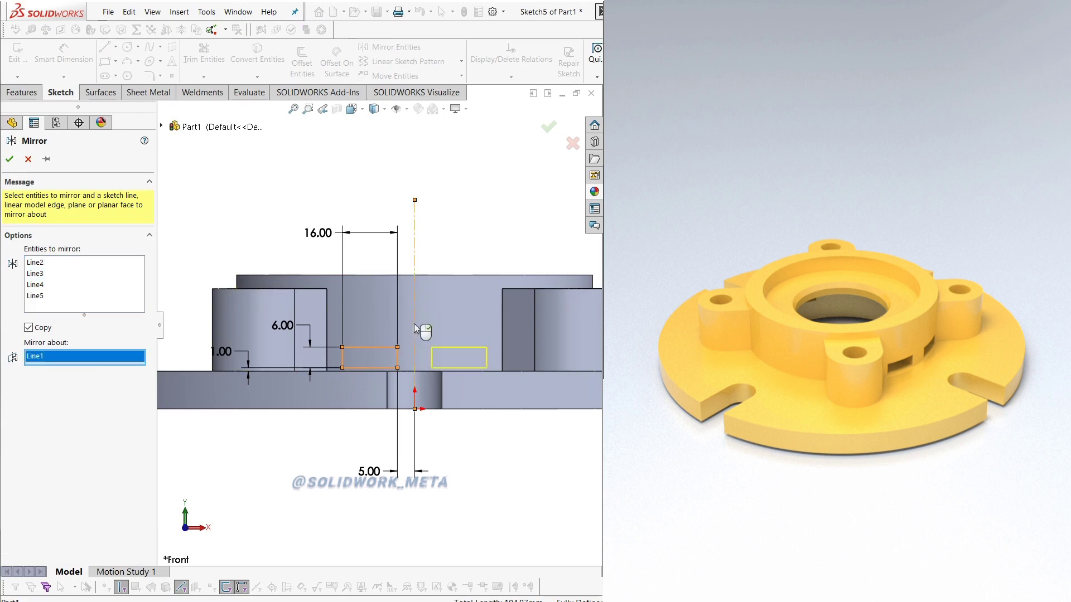
{"action": "left_click", "coordinate": [10, 160]}
Step: Cut-extrude both rectangles through the hub wall with the Through All - Both end condition
{"action": "left_click", "coordinate": [22, 92]}
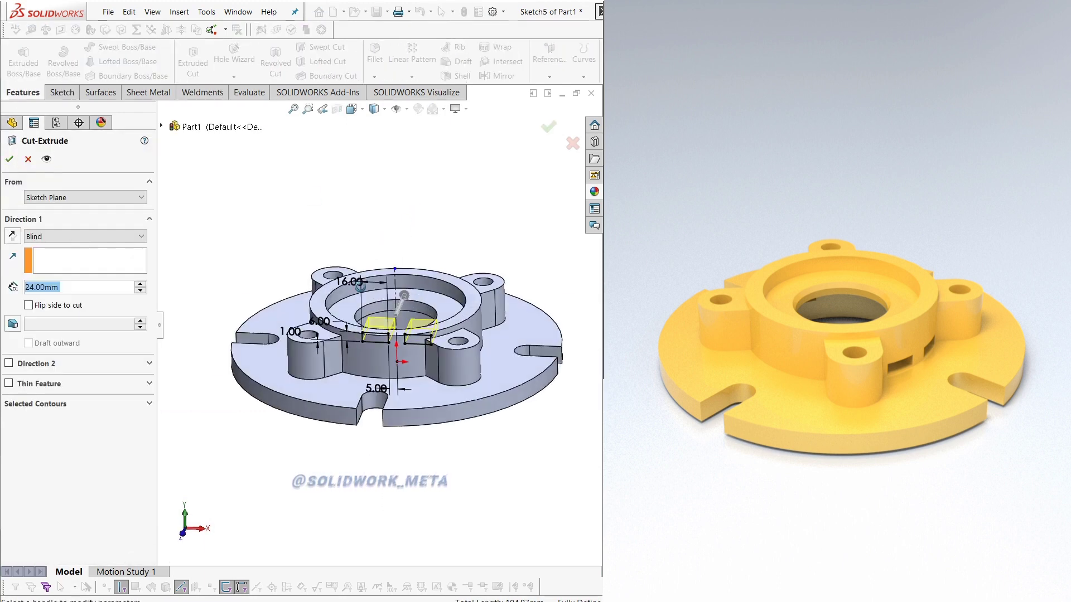
{"action": "left_click", "coordinate": [58, 198]}
{"action": "left_click", "coordinate": [58, 198]}
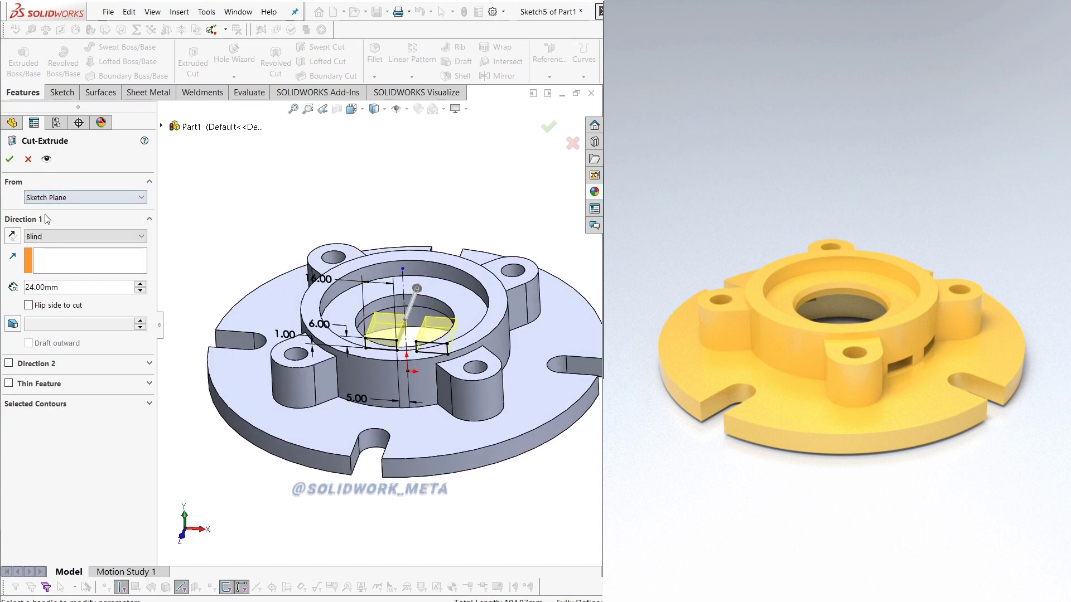
{"action": "left_click", "coordinate": [56, 236]}
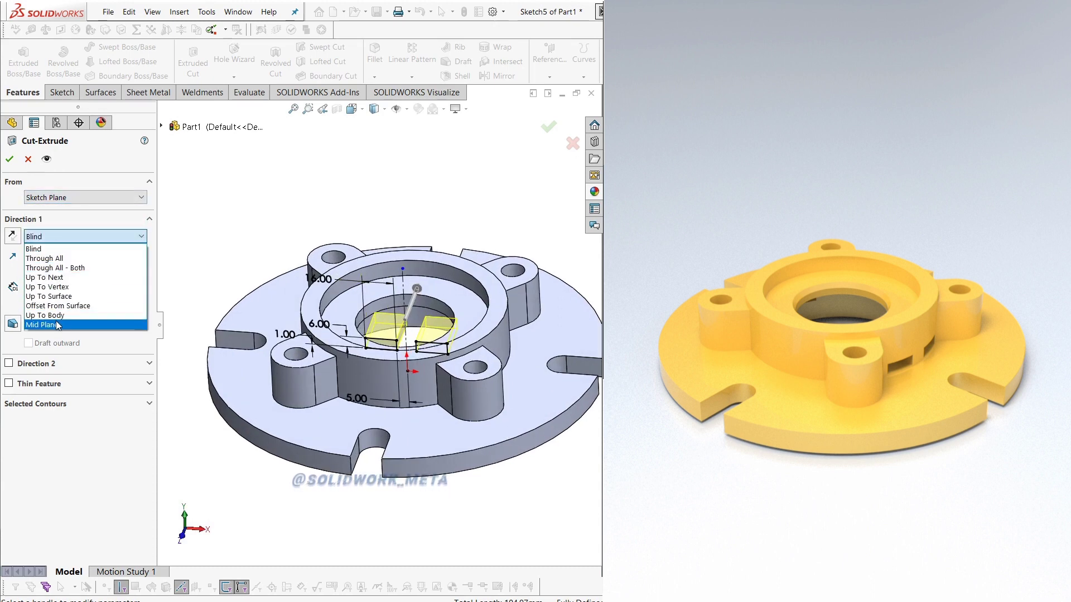
{"action": "left_click", "coordinate": [61, 267]}
{"action": "left_click", "coordinate": [10, 159]}
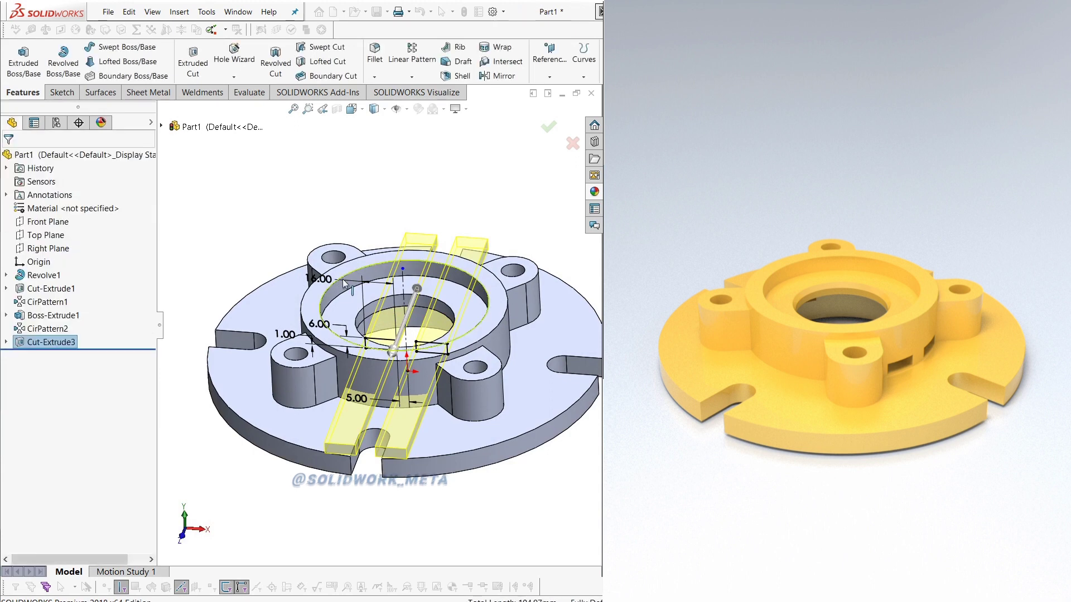
Step: Start an angle-distance chamfer on the central bore's upper edge inside the hub recess and set its angle to 30°
{"action": "middle_click_drag", "start_coordinate": [337, 357], "coordinate": [345, 271]}
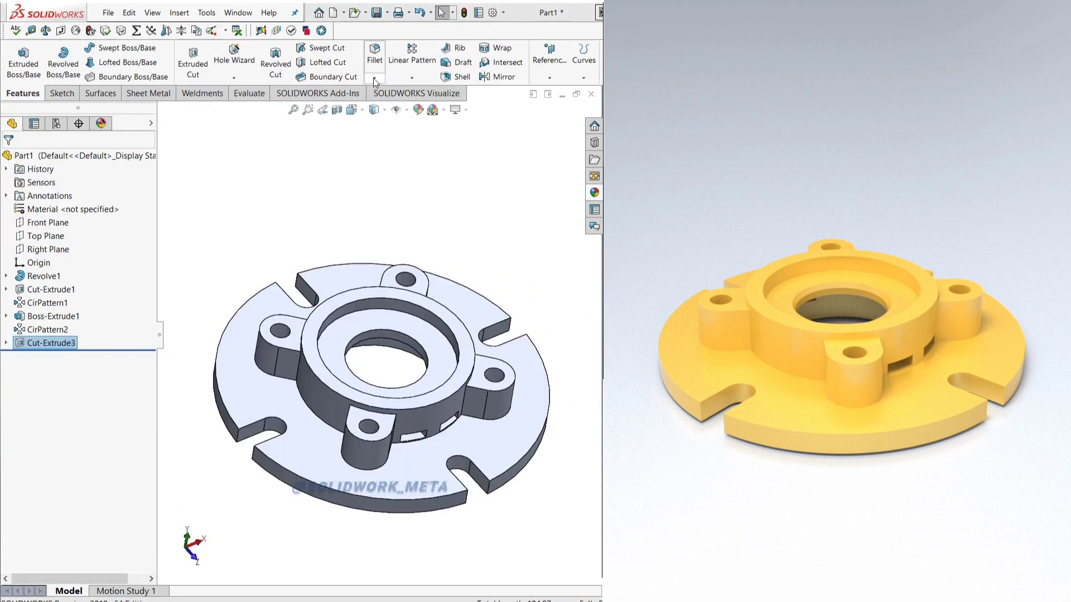
{"action": "left_click", "coordinate": [374, 77]}
{"action": "left_click", "coordinate": [393, 105]}
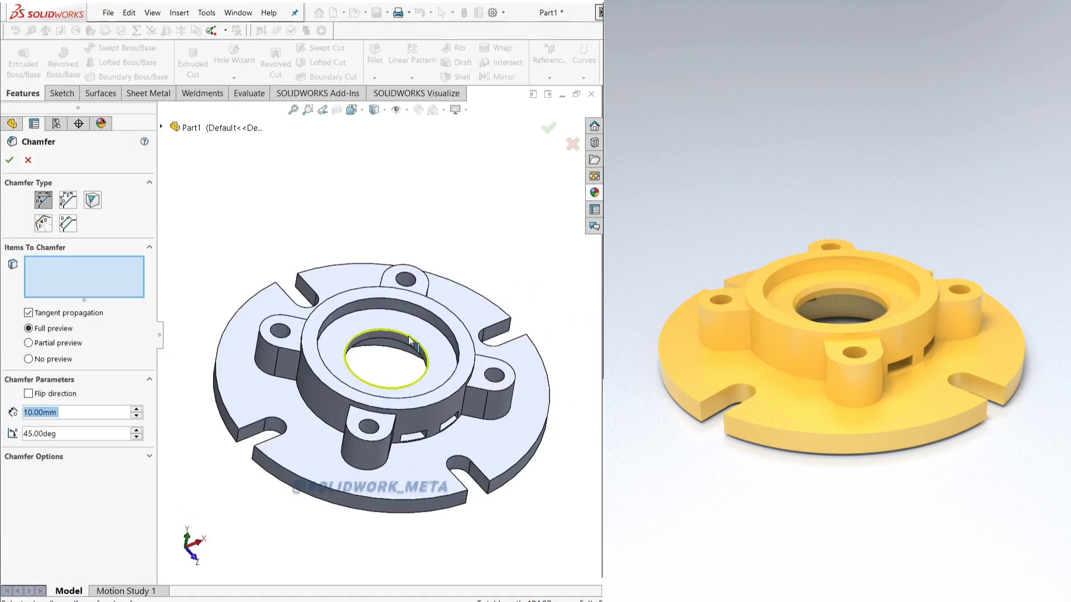
{"action": "left_click", "coordinate": [410, 392]}
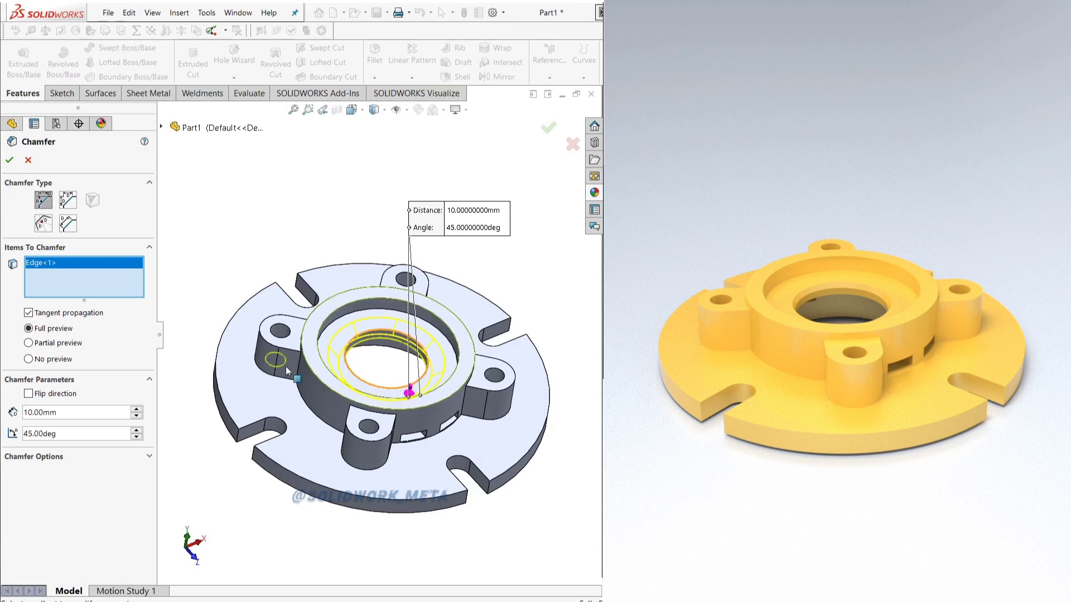
{"action": "left_click", "coordinate": [70, 434]}
{"action": "type", "text": "30"}
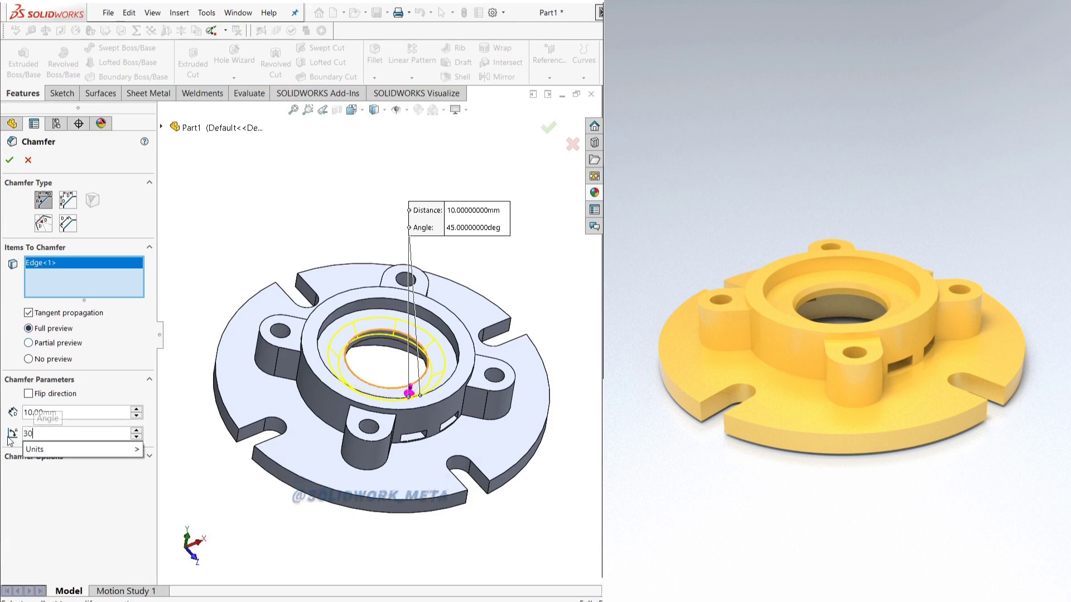
{"action": "key", "text": "Return"}
Step: Try a chamfer distance of 5 mm on the bore edge
{"action": "scroll", "coordinate": [467, 361], "scroll_direction": "down", "scroll_amount": 4}
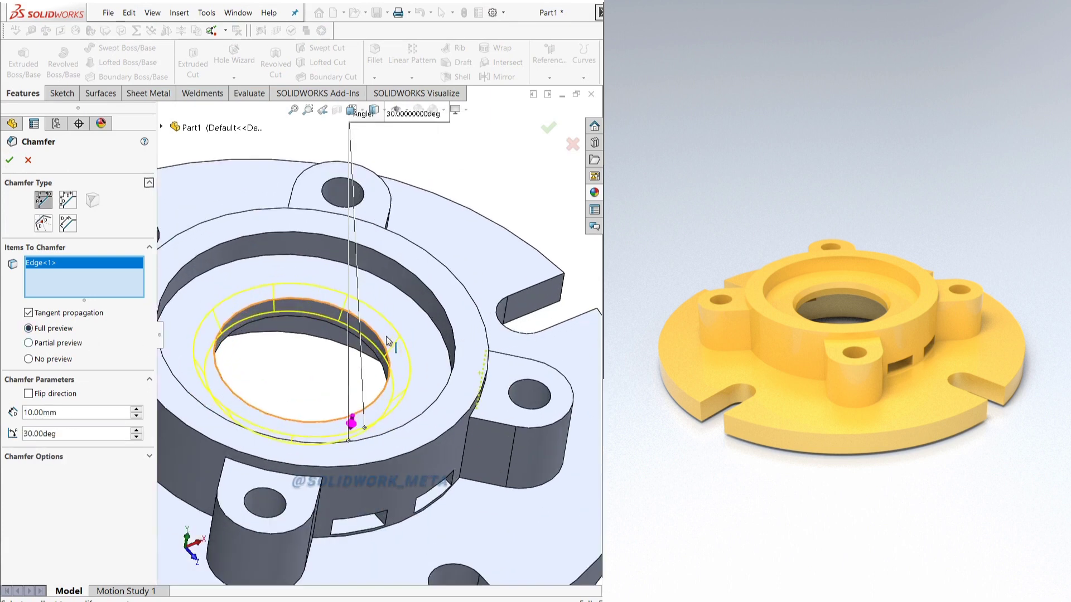
{"action": "middle_click_drag", "start_coordinate": [281, 315], "coordinate": [254, 274]}
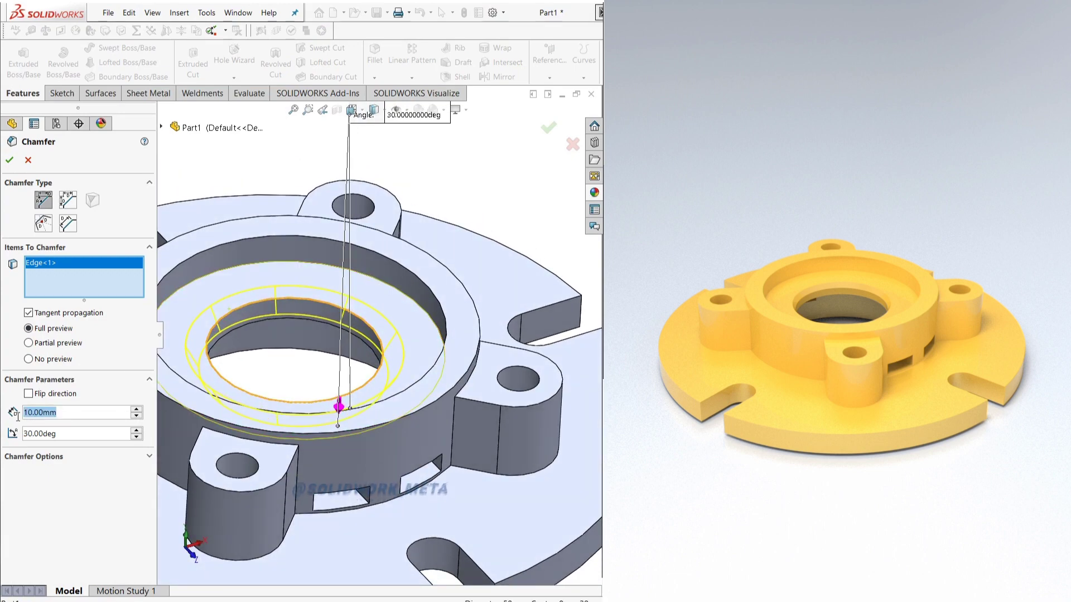
{"action": "type", "text": "5"}
{"action": "key", "text": "Return"}
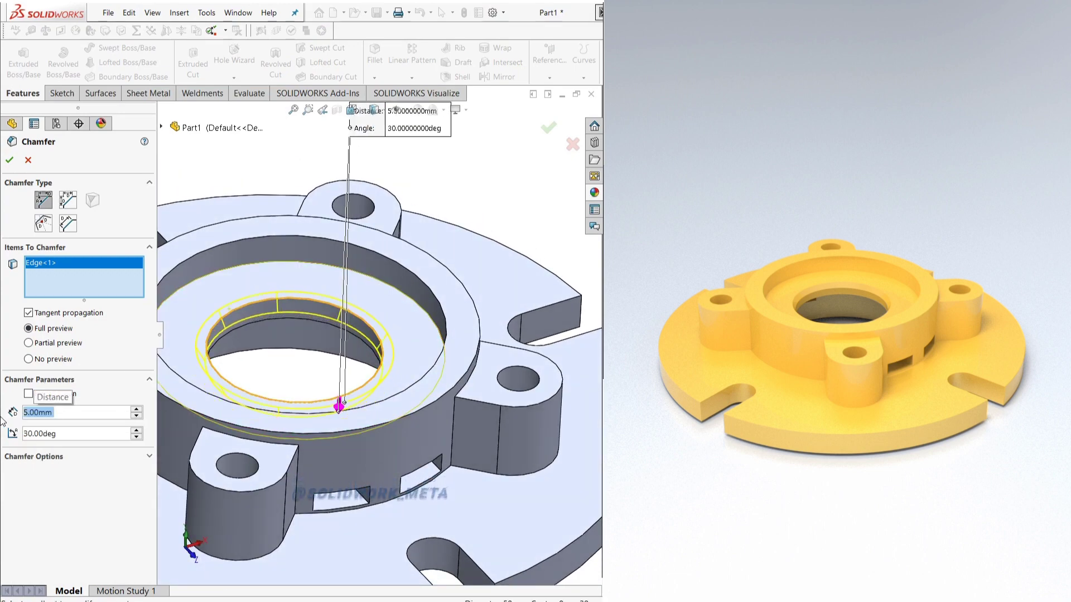
Step: Set the bore edge's chamfer distance to 3 mm and apply the chamfer
{"action": "middle_click_drag", "start_coordinate": [216, 312], "coordinate": [196, 281]}
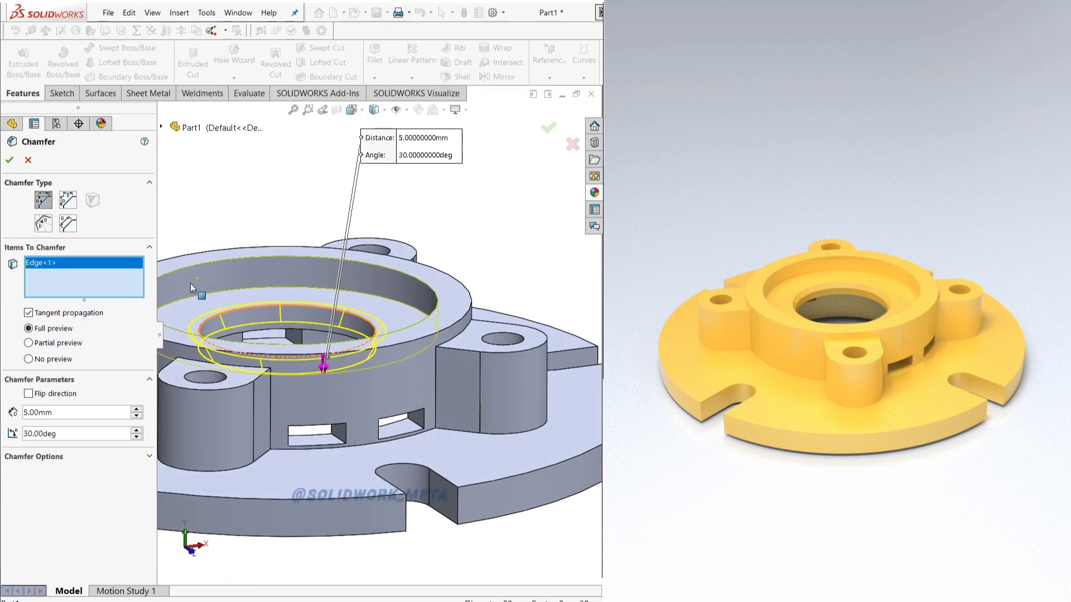
{"action": "left_click", "coordinate": [67, 413]}
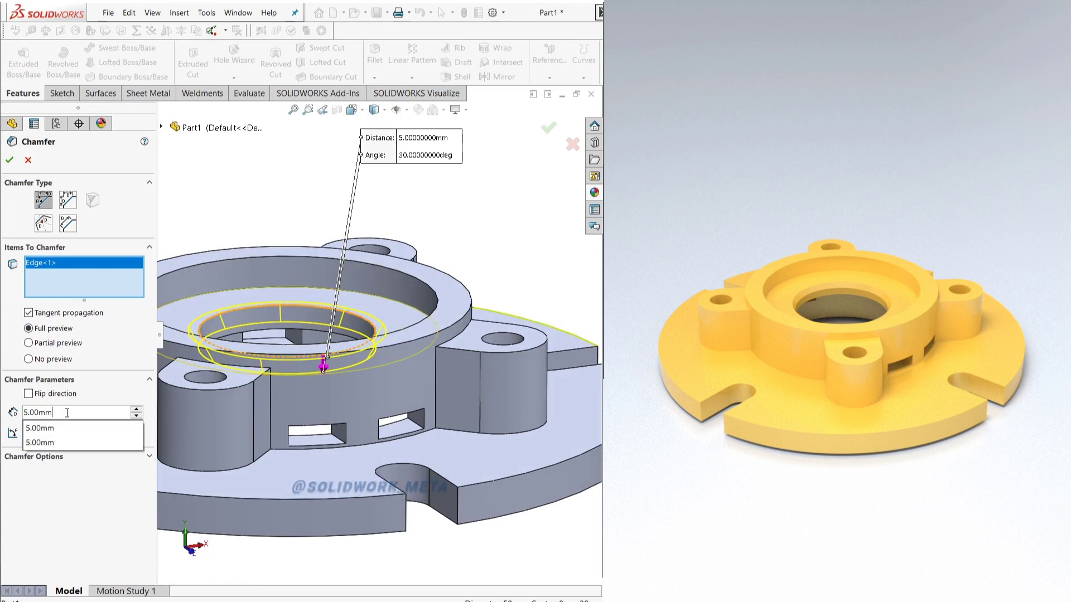
{"action": "type", "text": "3"}
{"action": "key", "text": "Return"}
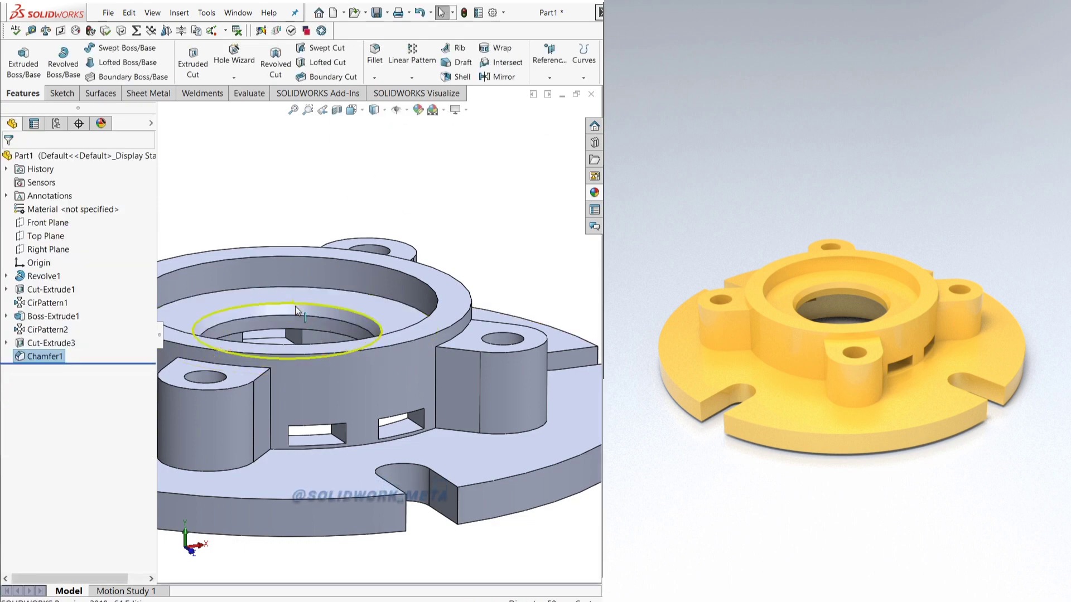
Step: Drop an appearance from the library onto the hub's recessed face to bring up its target choices
{"action": "scroll", "coordinate": [295, 306], "scroll_direction": "up", "scroll_amount": 2}
{"action": "middle_click_drag", "start_coordinate": [246, 302], "coordinate": [254, 340]}
{"action": "scroll", "coordinate": [225, 314], "scroll_direction": "up", "scroll_amount": 3}
{"action": "scroll", "coordinate": [225, 311], "scroll_direction": "up", "scroll_amount": 1}
{"action": "scroll", "coordinate": [226, 311], "scroll_direction": "down", "scroll_amount": 1}
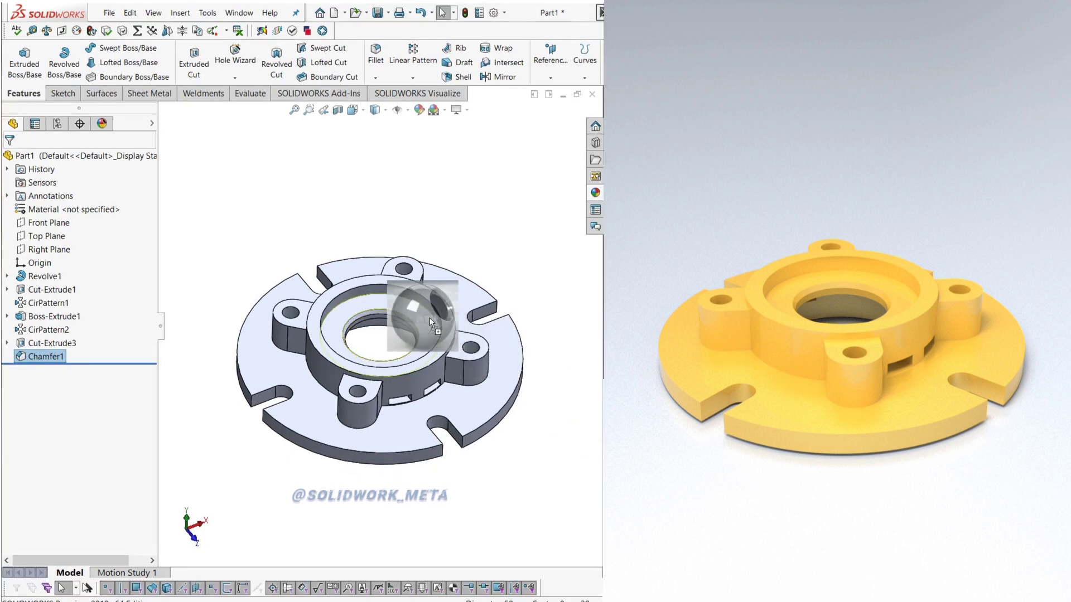
{"action": "left_click", "coordinate": [429, 319]}
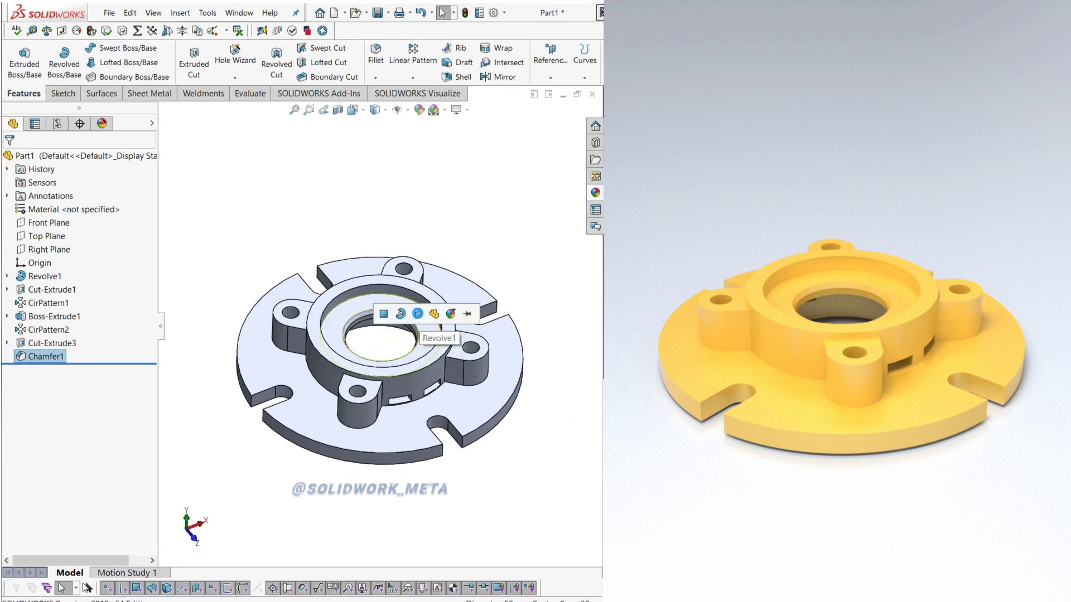